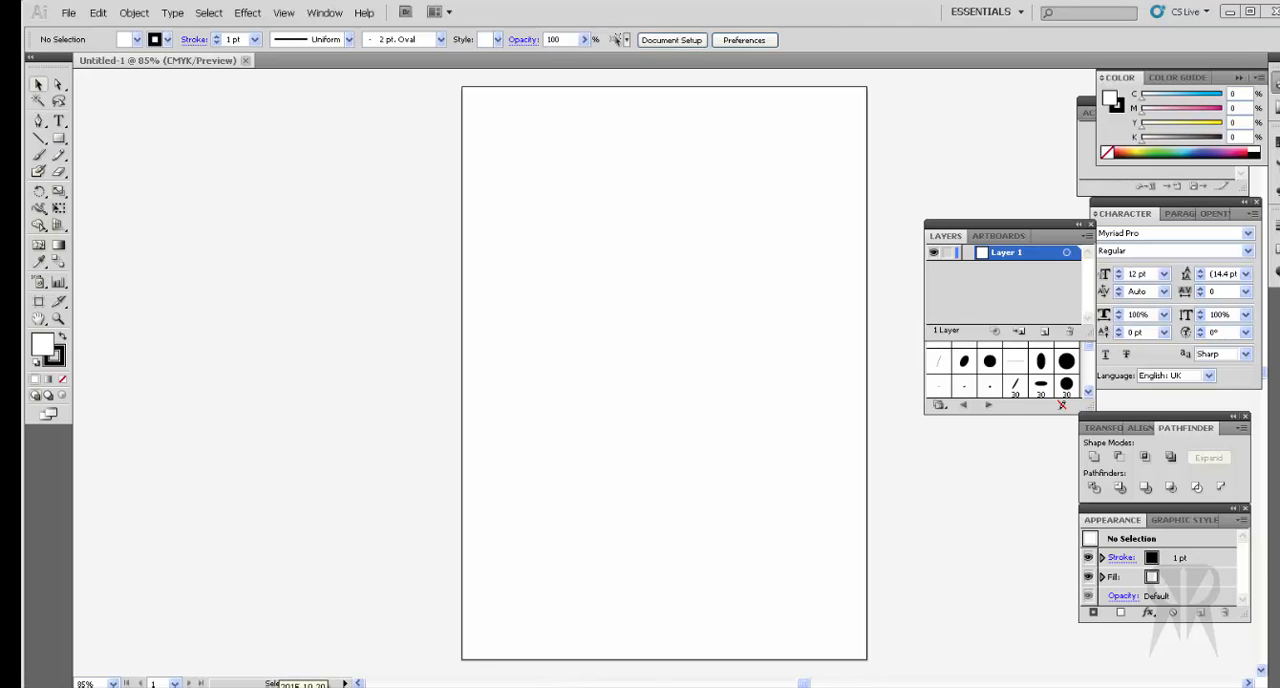
# Step: Bring the skull sketch IMG.psd into the document and position it near the middle of the artboard
pyautogui.click(290, 687)
pyautogui.moveTo(350, 632); pyautogui.dragTo(634, 365)
pyautogui.moveTo(737, 603); pyautogui.dragTo(697, 455)
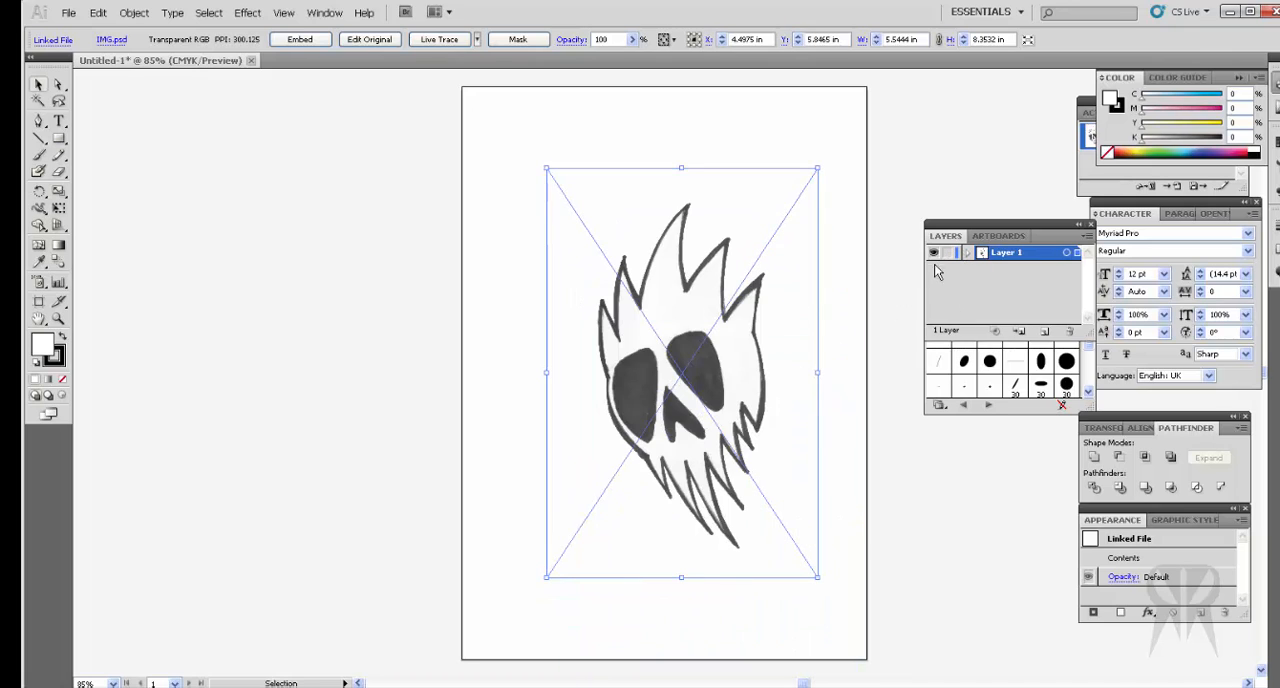
# Step: Rename the layer holding the sketch as Master
pyautogui.doubleClick(1022, 256)
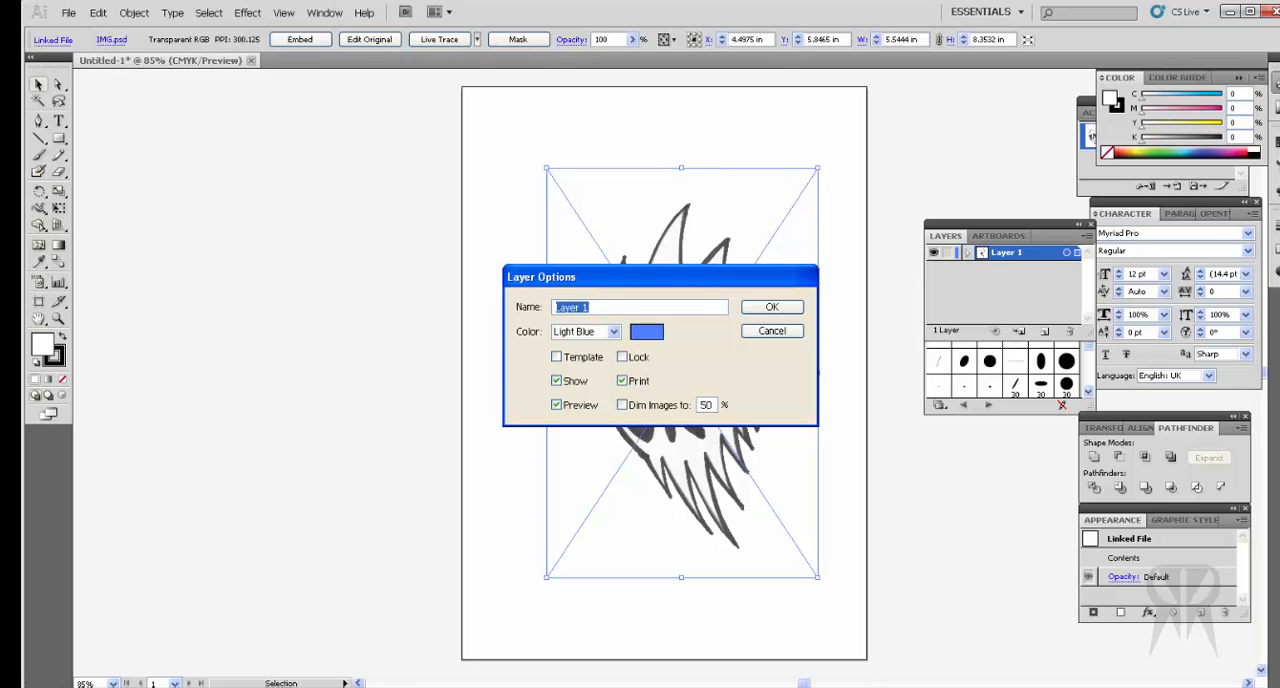
pyautogui.write('Master')
pyautogui.click(790, 309)
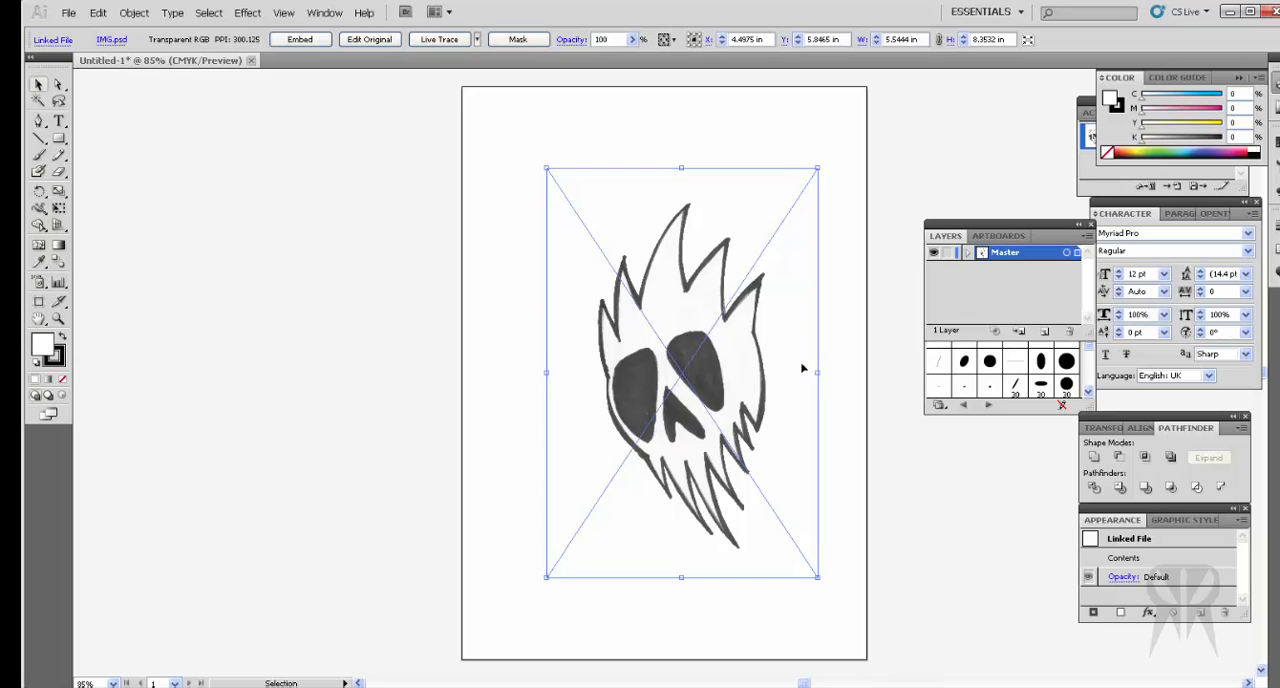
# Step: Reduce the Master layer's opacity to 70% and lock the layer
pyautogui.click(948, 253)
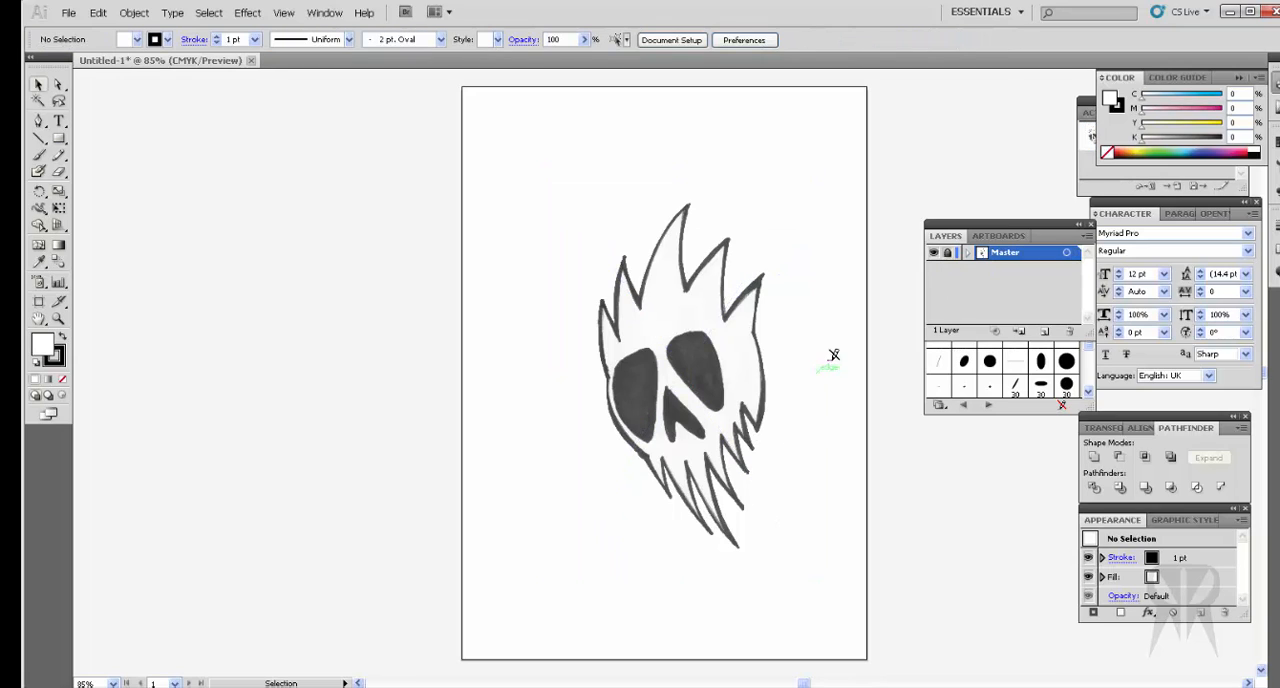
pyautogui.click(947, 254)
pyautogui.click(1068, 253)
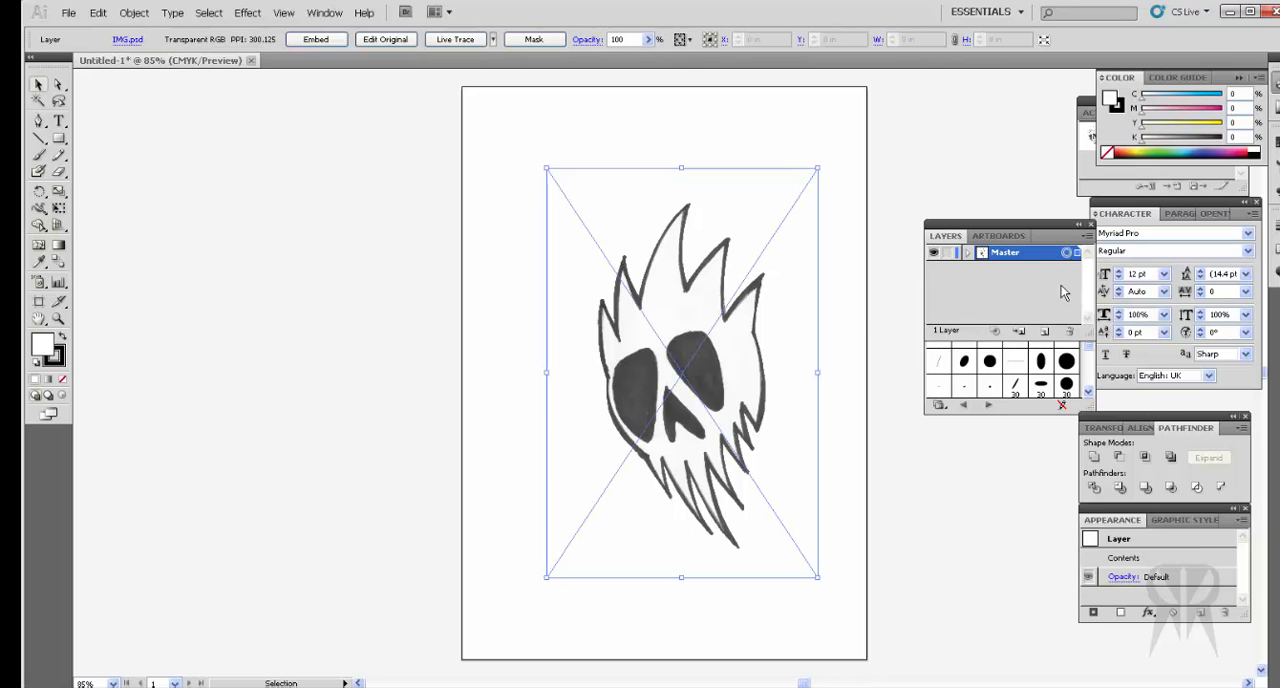
pyautogui.click(1277, 272)
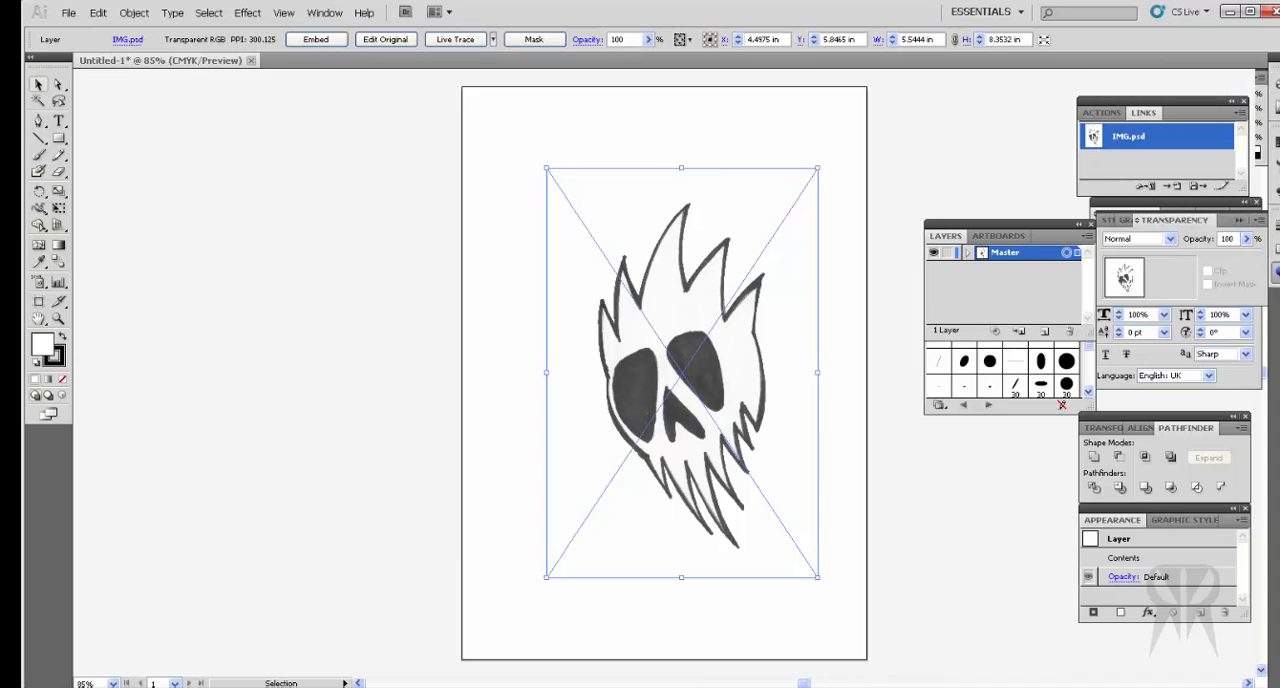
pyautogui.click(1245, 247)
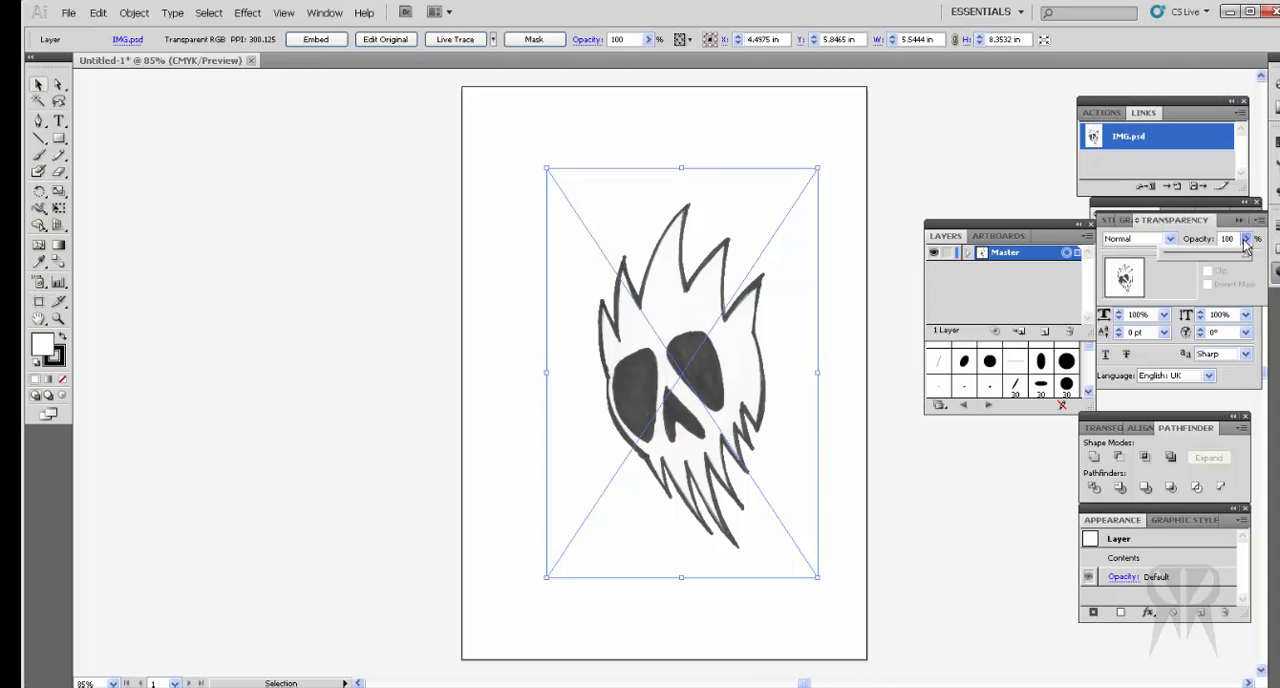
pyautogui.moveTo(1245, 257); pyautogui.dragTo(1223, 263)
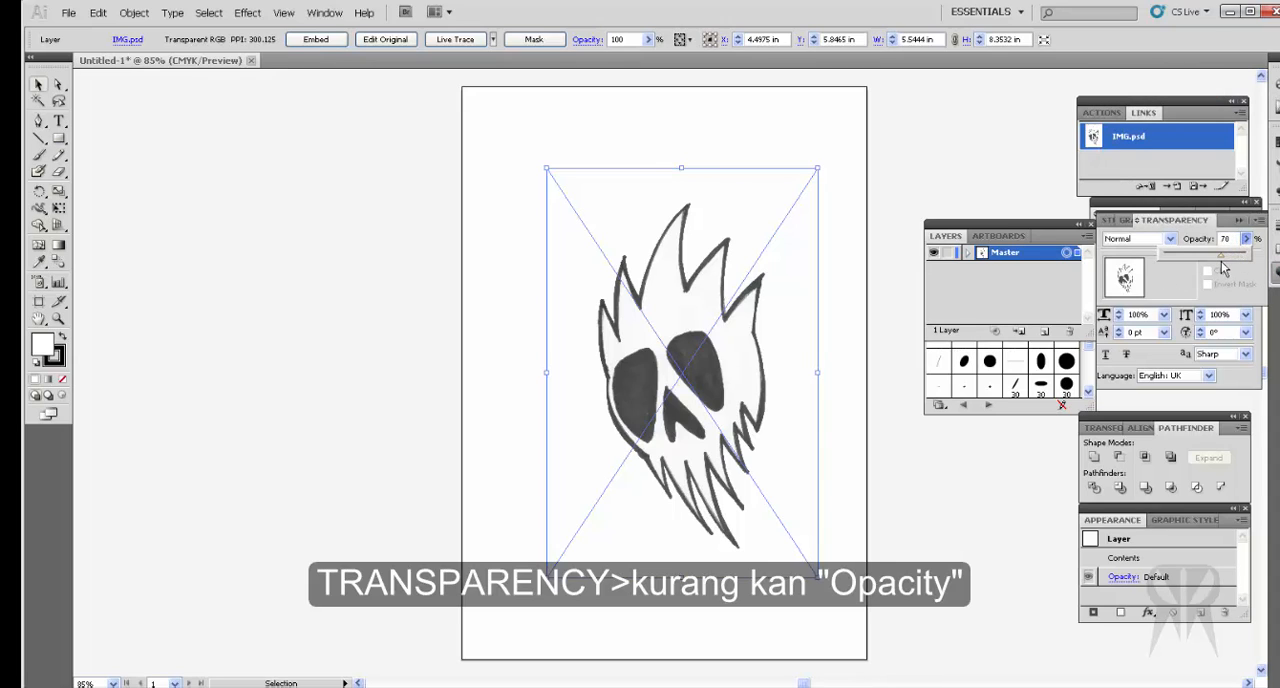
pyautogui.click(948, 254)
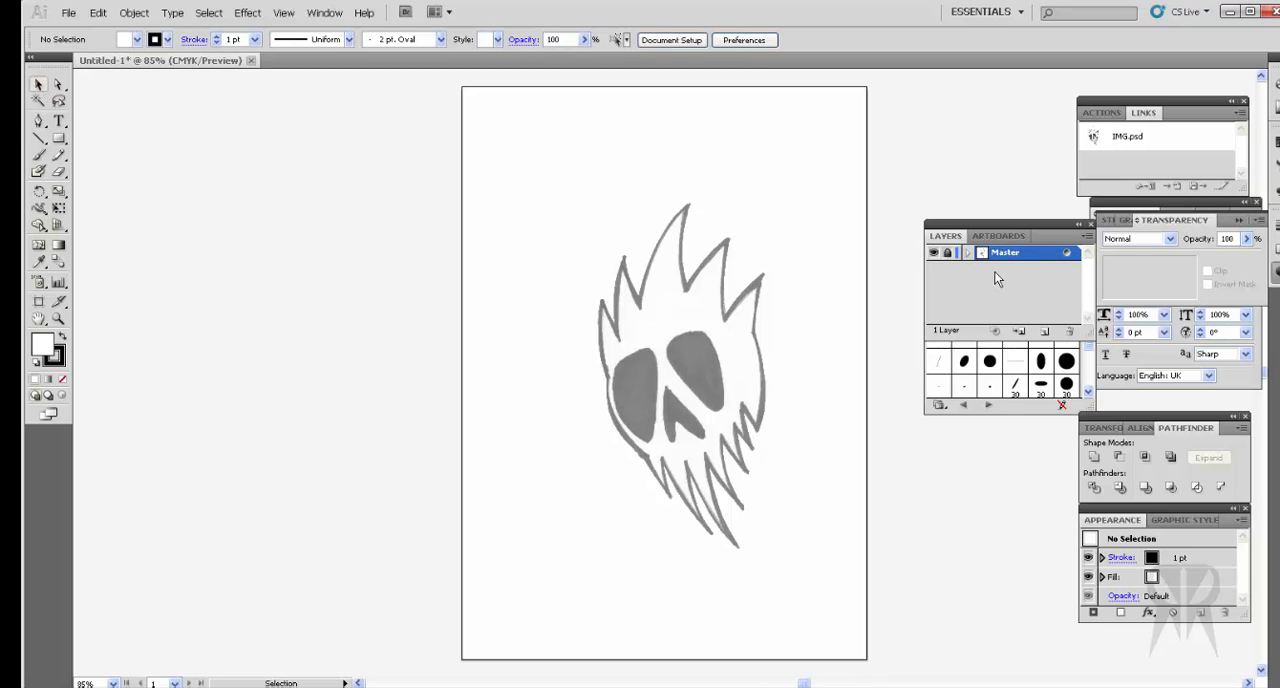
# Step: Create a new layer above Master and get the Pen tool ready for tracing on it
pyautogui.click(1045, 333)
pyautogui.click(1066, 254)
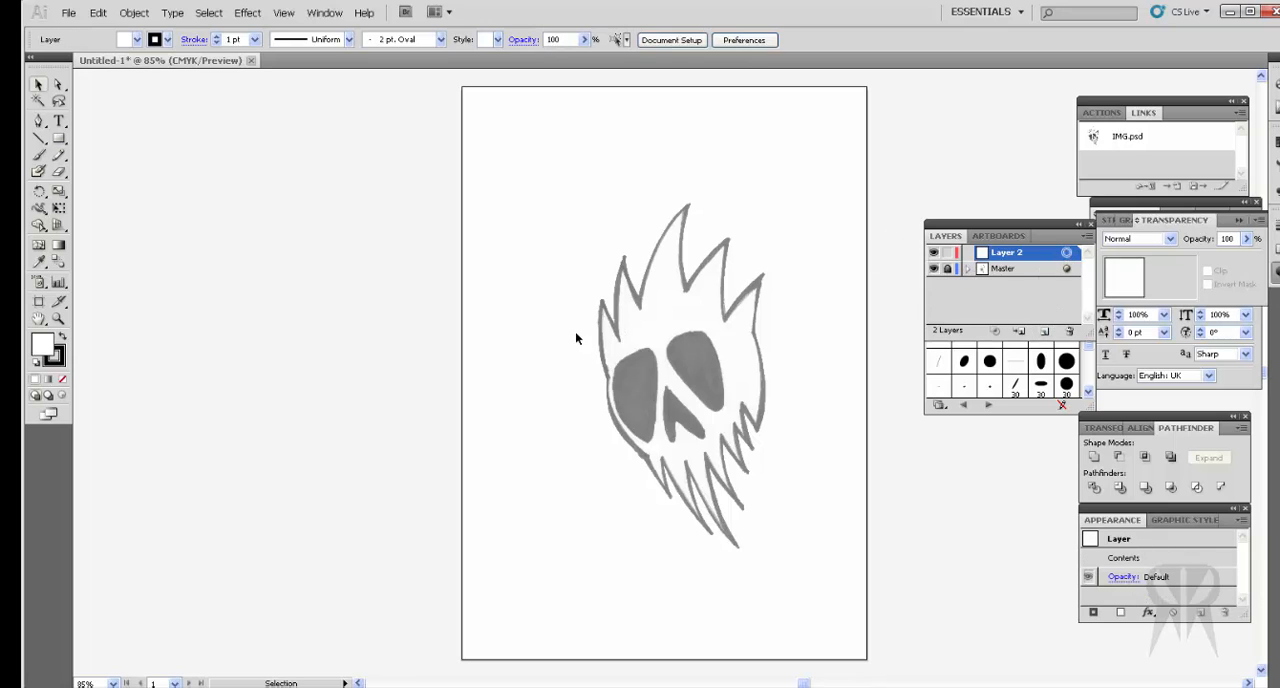
pyautogui.click(38, 121)
# Step: Trace a first curved segment from the skull's left side up to the tip of the lowest hair spike
pyautogui.click(607, 385)
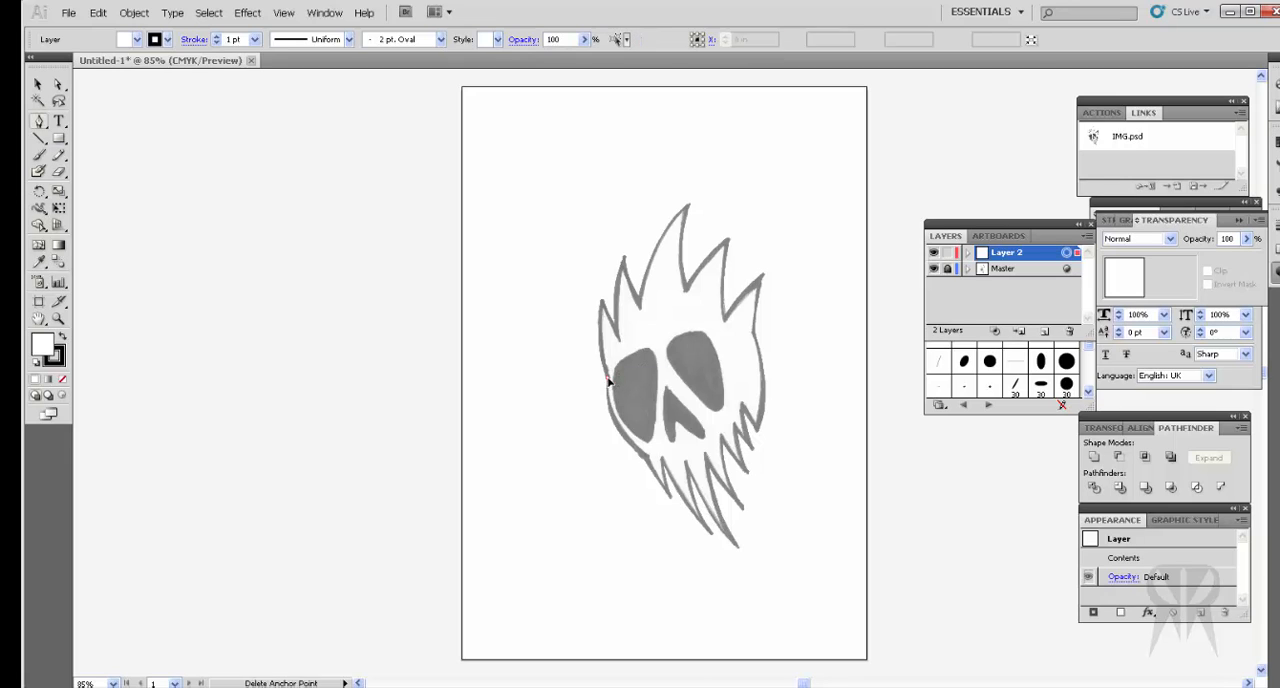
pyautogui.moveTo(602, 300); pyautogui.dragTo(607, 287)
pyautogui.click(606, 277)
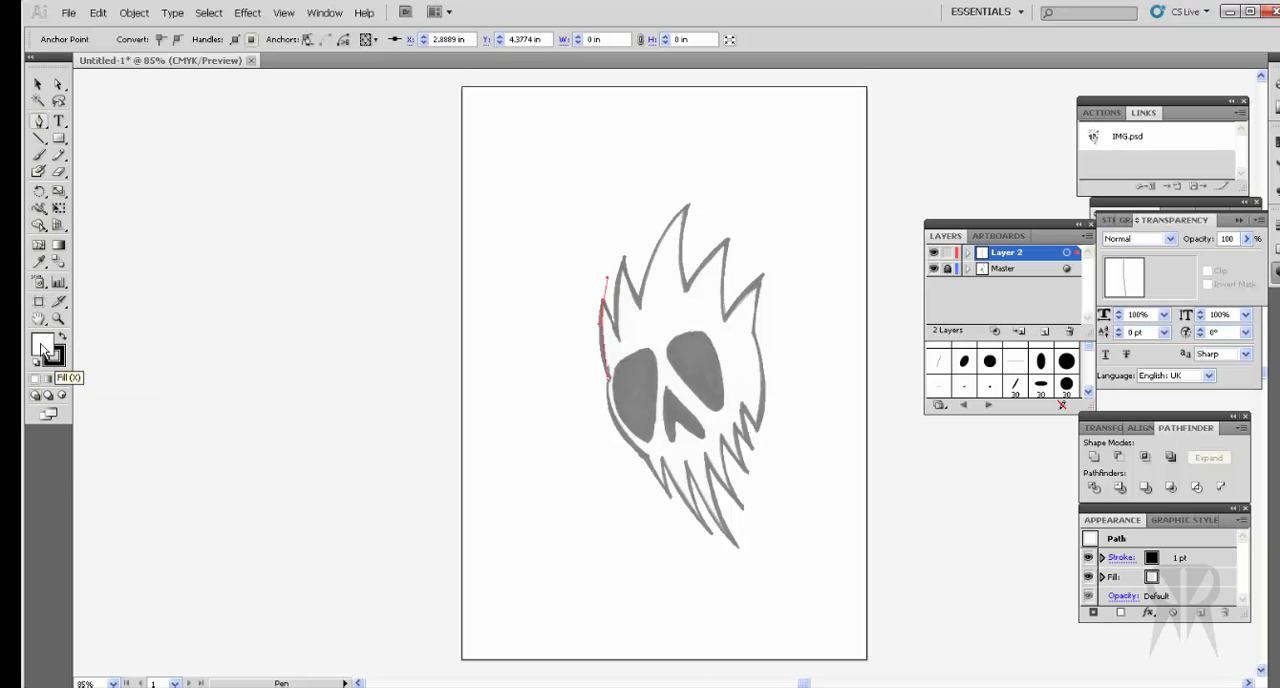
# Step: Set the fill to None and make the black stroke the active colour
pyautogui.click(44, 348)
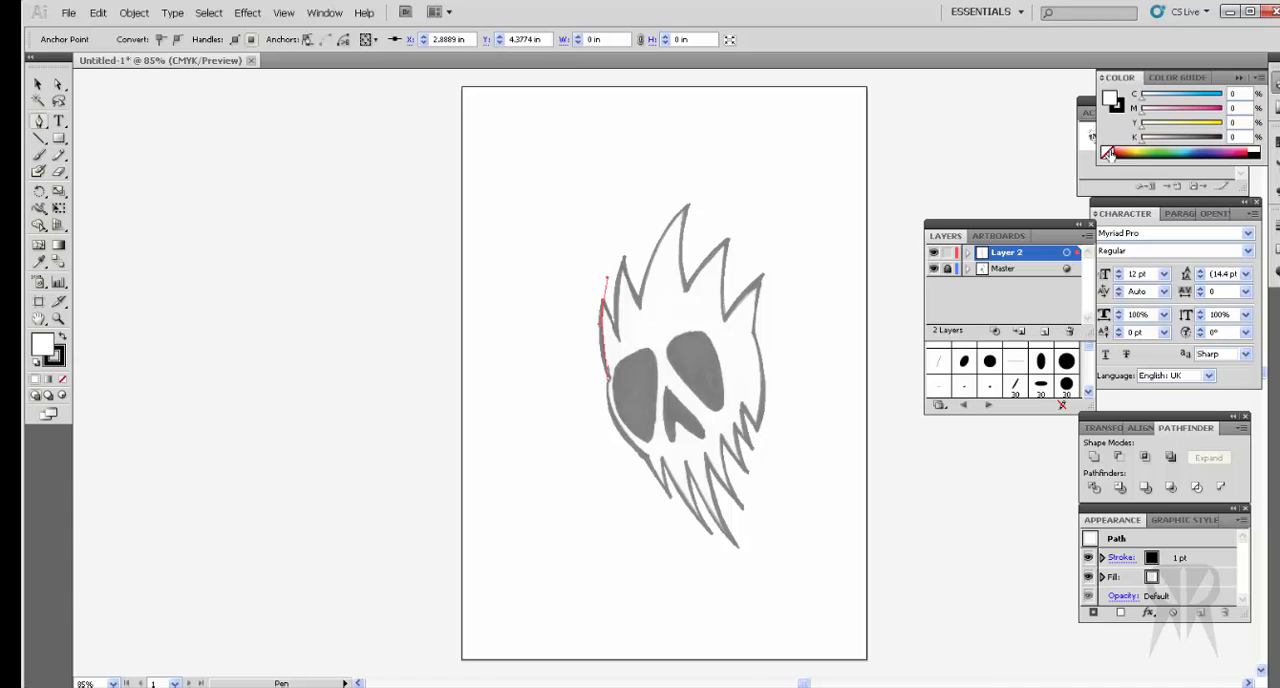
pyautogui.click(1107, 153)
pyautogui.click(1118, 105)
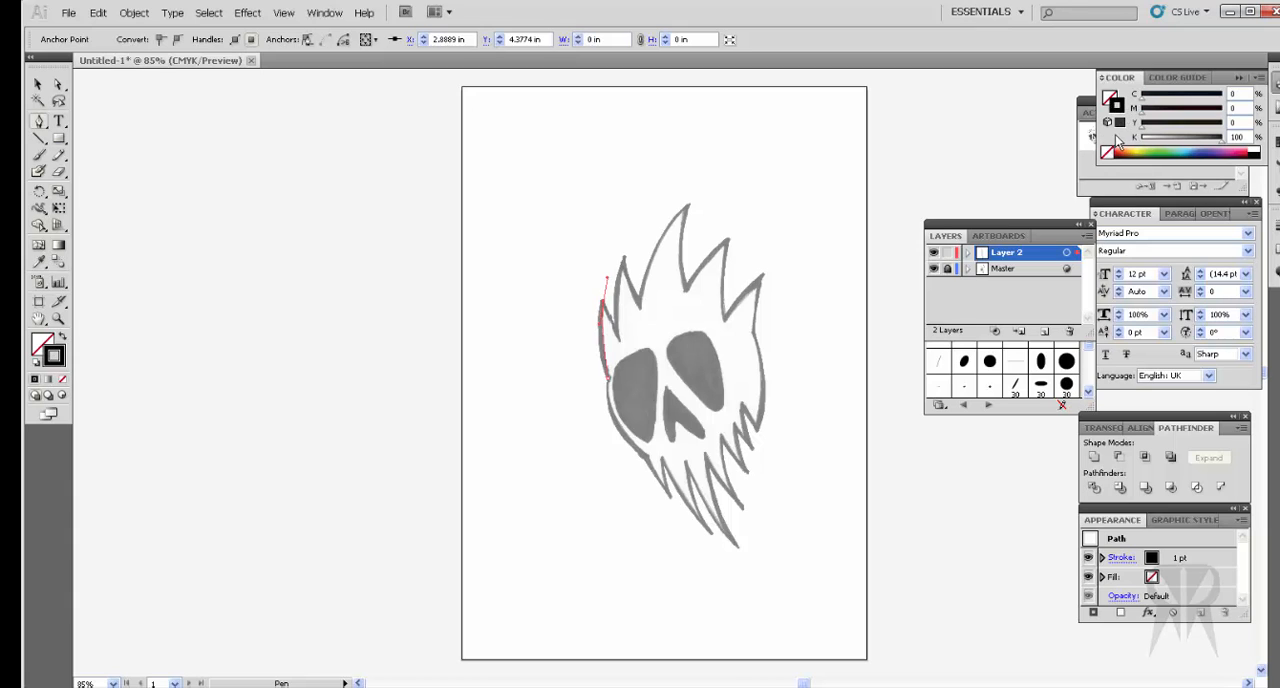
# Step: Continue the traced path down into the first valley and up to the second hair spike's tip
pyautogui.click(602, 302)
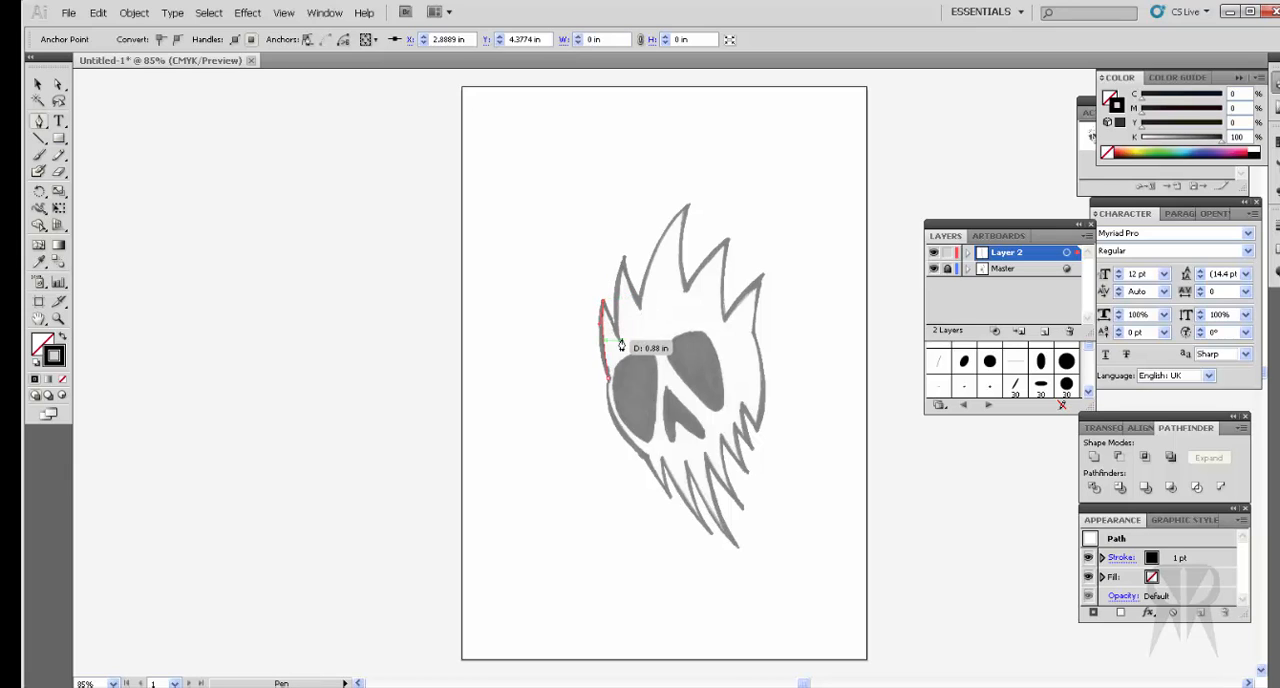
pyautogui.click(619, 341)
pyautogui.moveTo(624, 260); pyautogui.dragTo(637, 245)
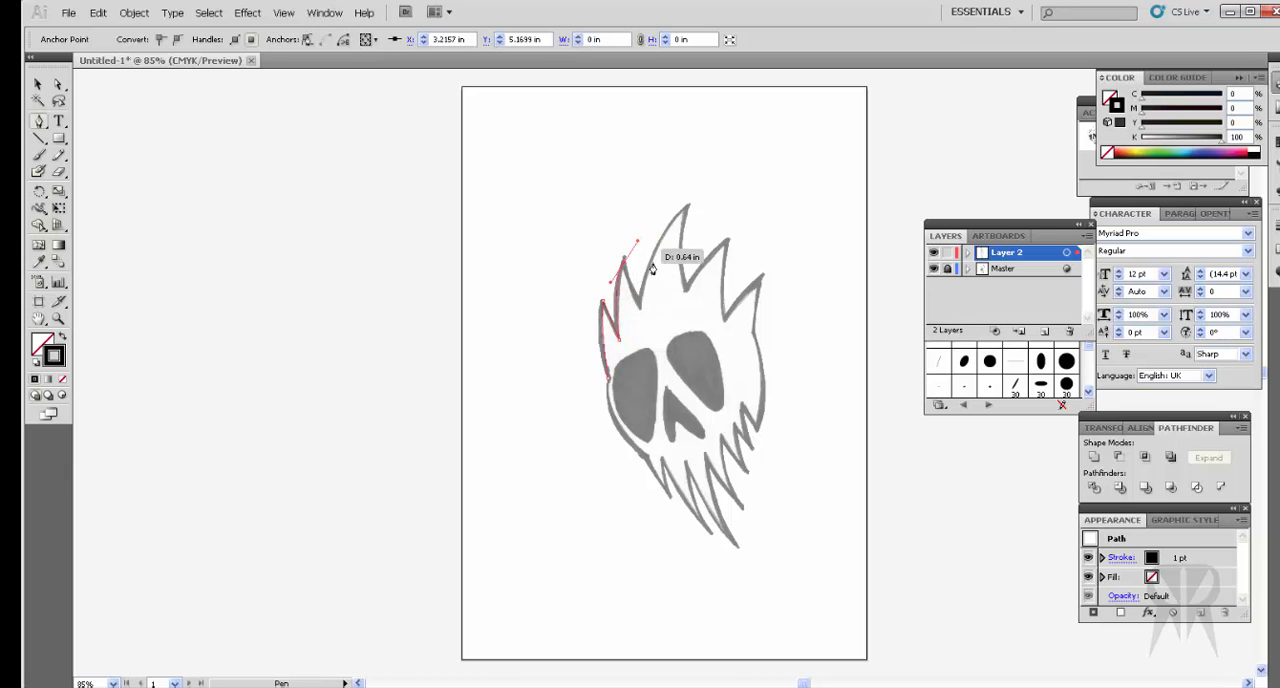
# Step: Try the 15 pt. Oval, 30 pt. Flat and 30 pt. Oval calligraphic brushes on the traced path, and delete the path
pyautogui.click(964, 361)
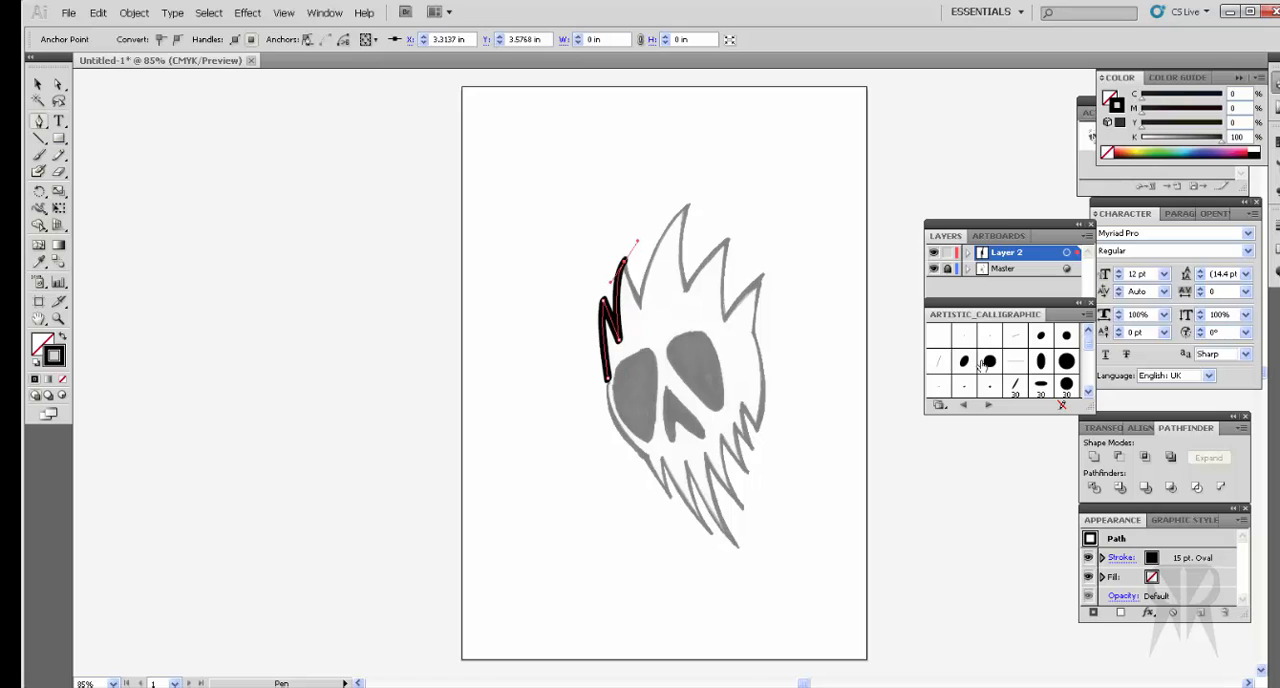
pyautogui.click(1016, 387)
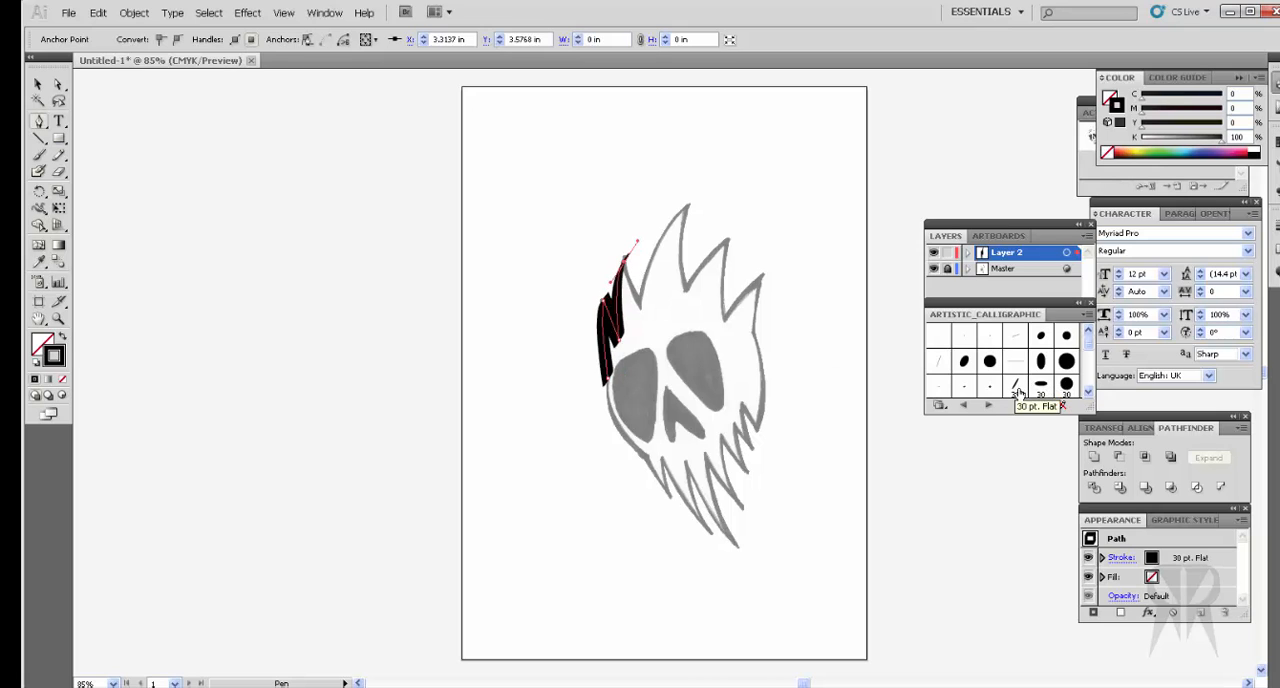
pyautogui.click(1066, 384)
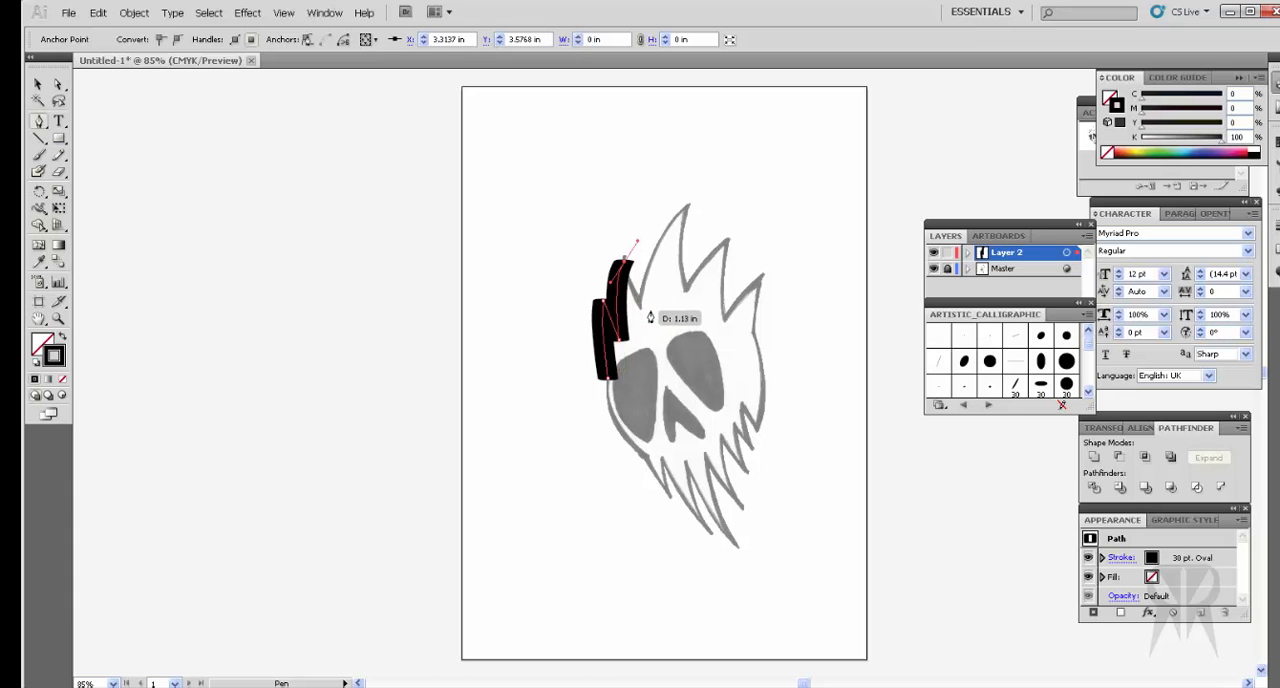
pyautogui.press('Delete')
pyautogui.press('Delete')
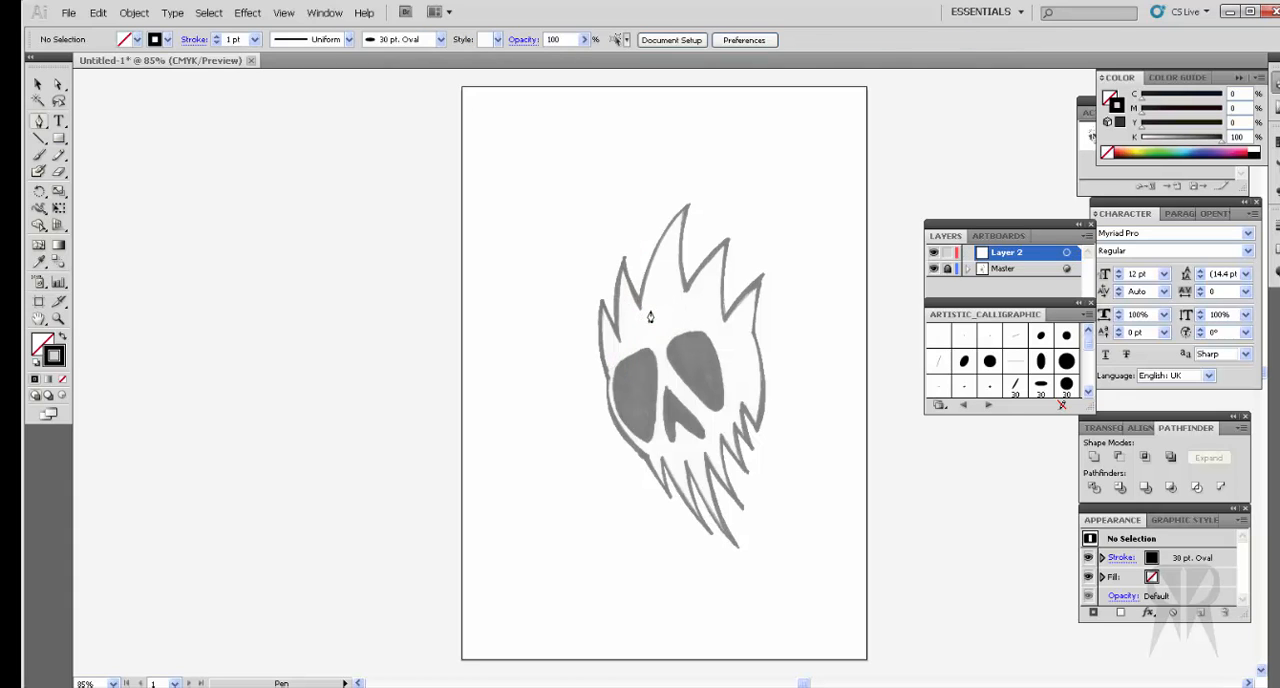
# Step: Start a new Pen path on the skull's left side, tracing the inner edge of the first hair spike down to its valley
pyautogui.press('ctrl')
pyautogui.hotkey('ctrl', '+')
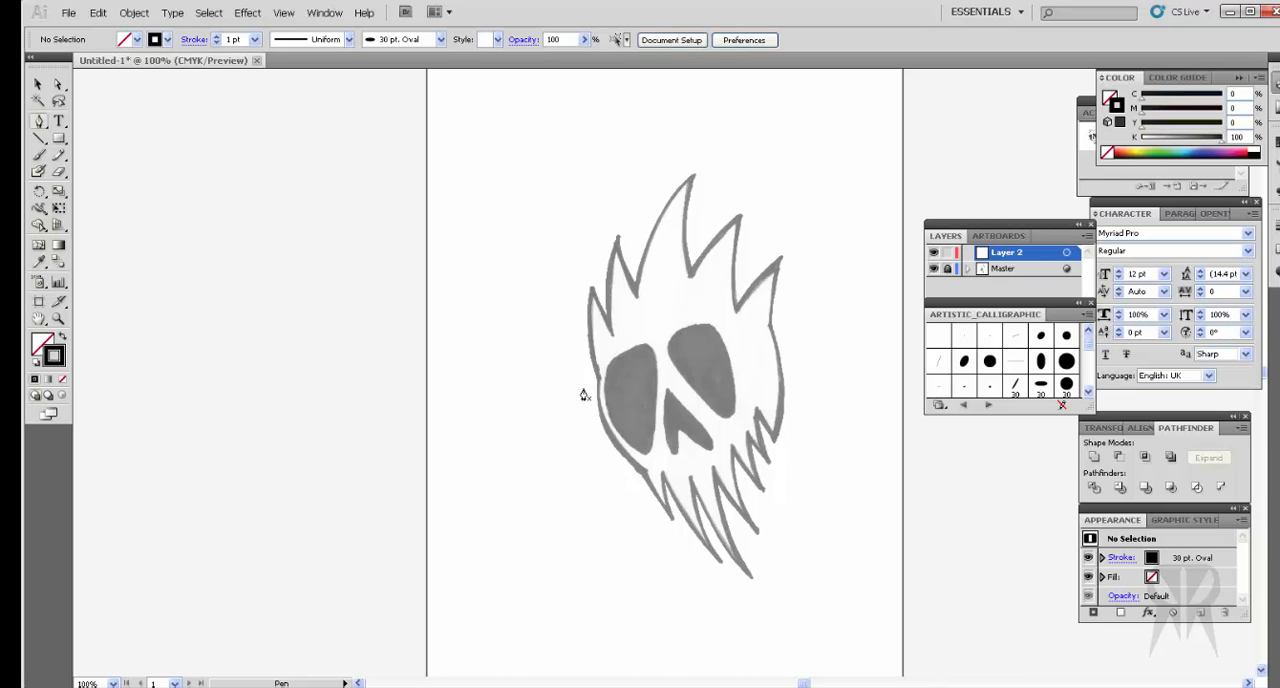
pyautogui.hotkey('ctrl', '+')
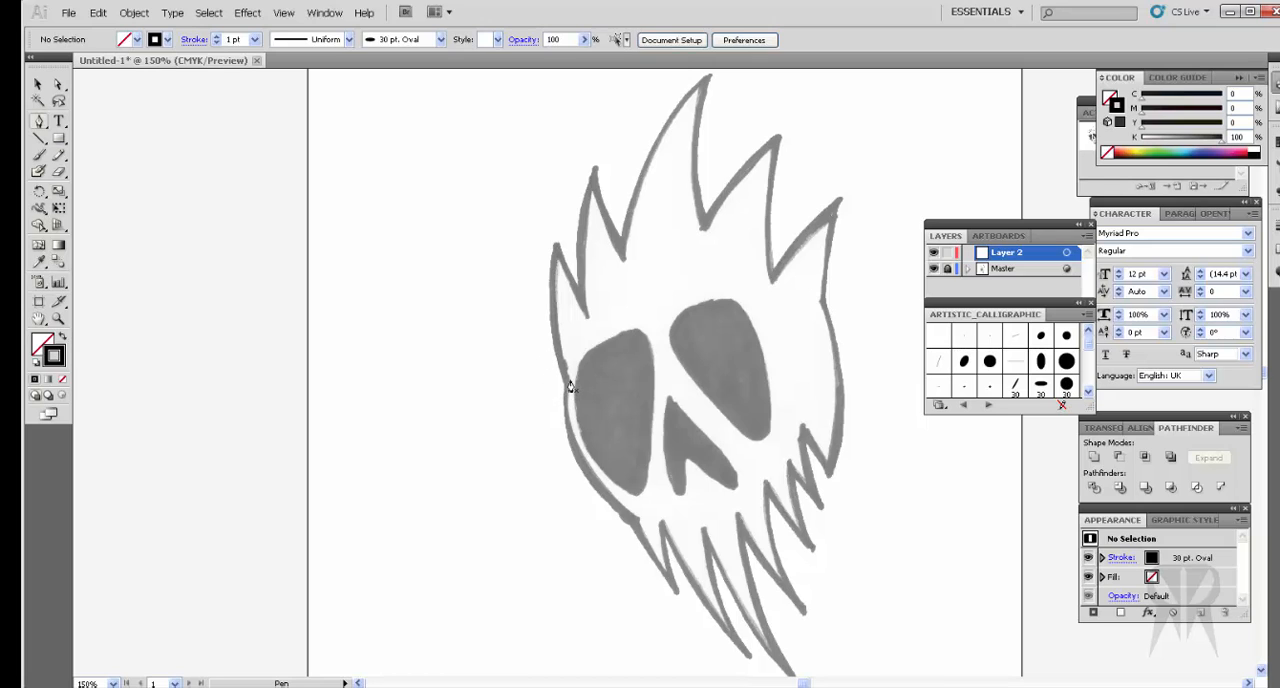
pyautogui.click(569, 381)
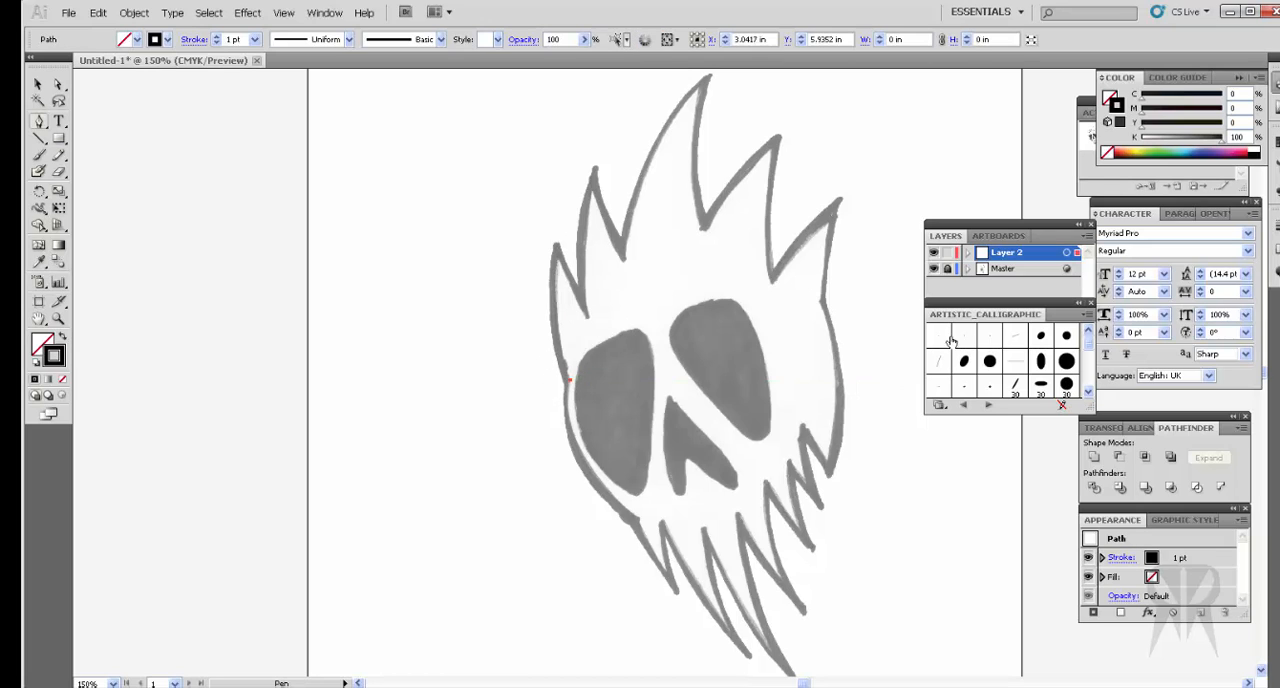
pyautogui.click(557, 268)
pyautogui.moveTo(557, 268); pyautogui.dragTo(568, 220)
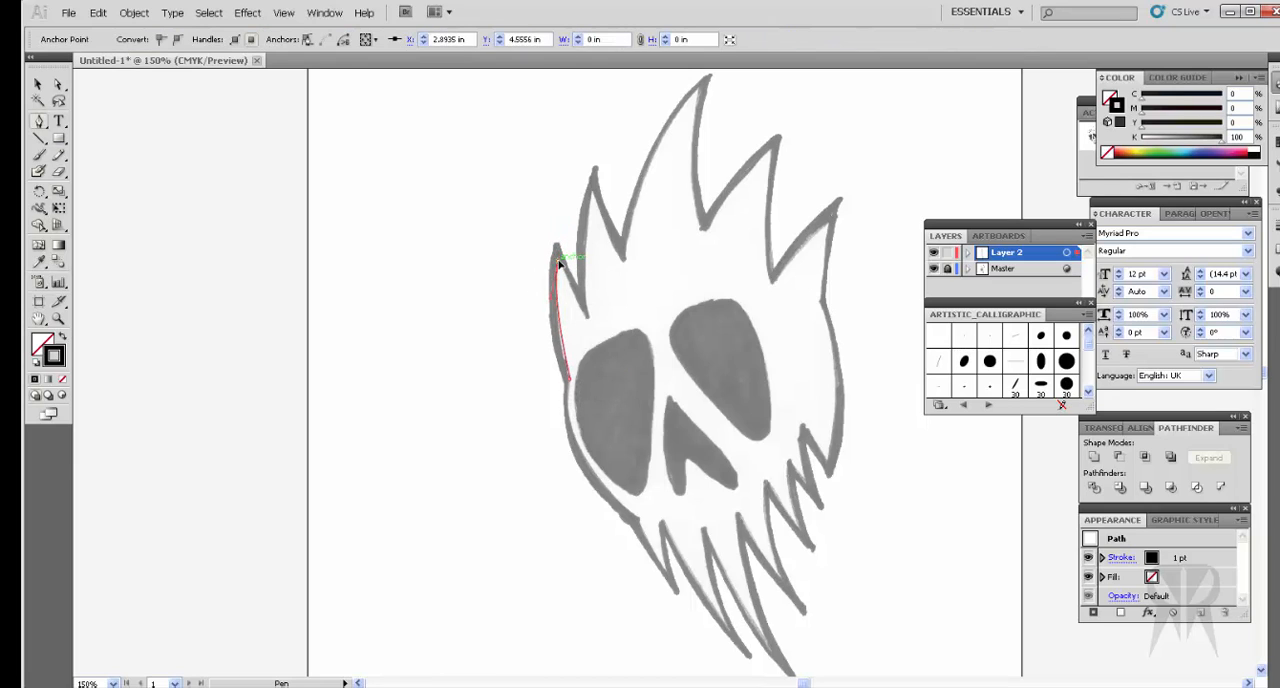
pyautogui.click(559, 262)
pyautogui.click(588, 320)
# Step: Continue the path along the inner edge of the second hair spike with curved segments, down to the next valley
pyautogui.moveTo(593, 196); pyautogui.dragTo(606, 143)
pyautogui.click(591, 196)
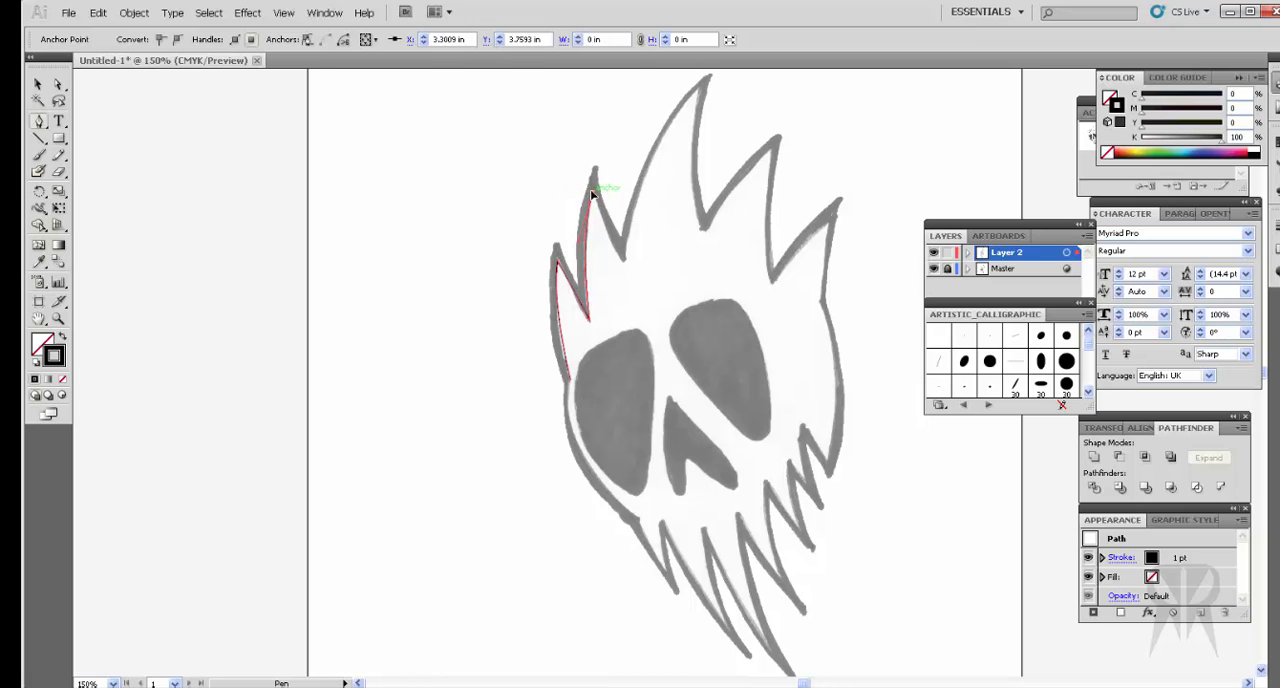
pyautogui.click(624, 268)
pyautogui.moveTo(624, 268); pyautogui.dragTo(645, 286)
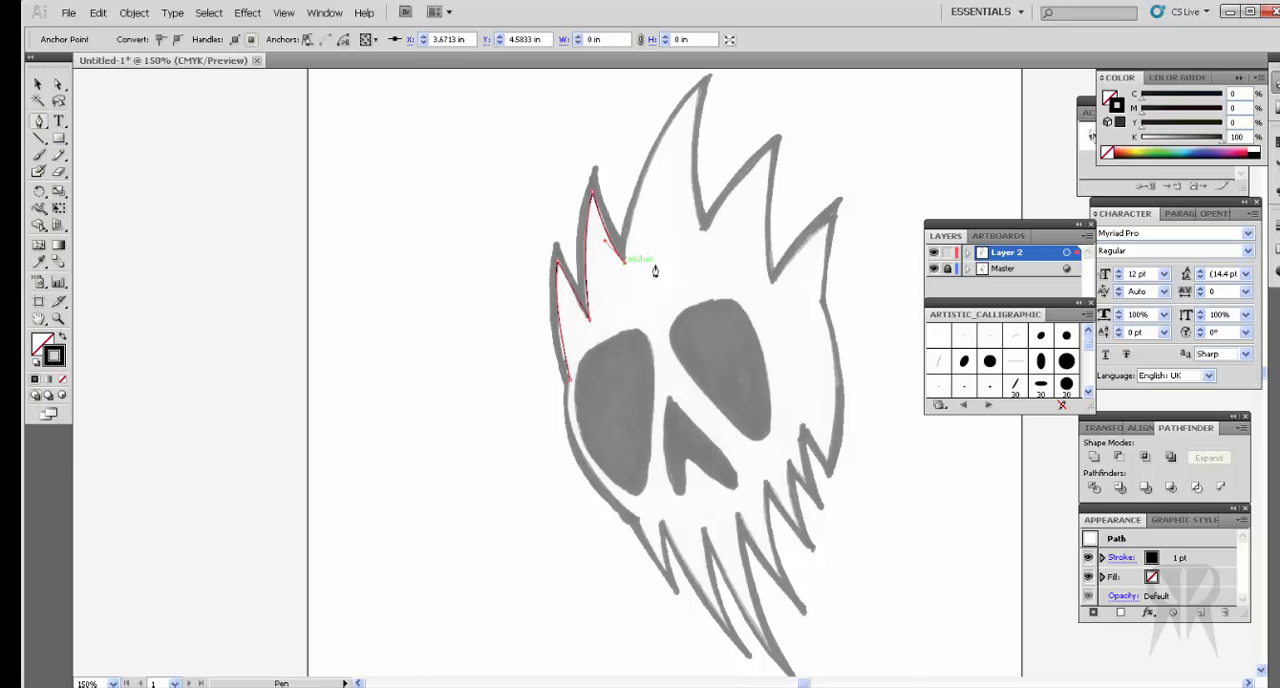
# Step: Trace the inner edge of the tallest hair spike with curved segments, keeping its tip and following valley as sharp corners
pyautogui.scroll(3, 690, 220)
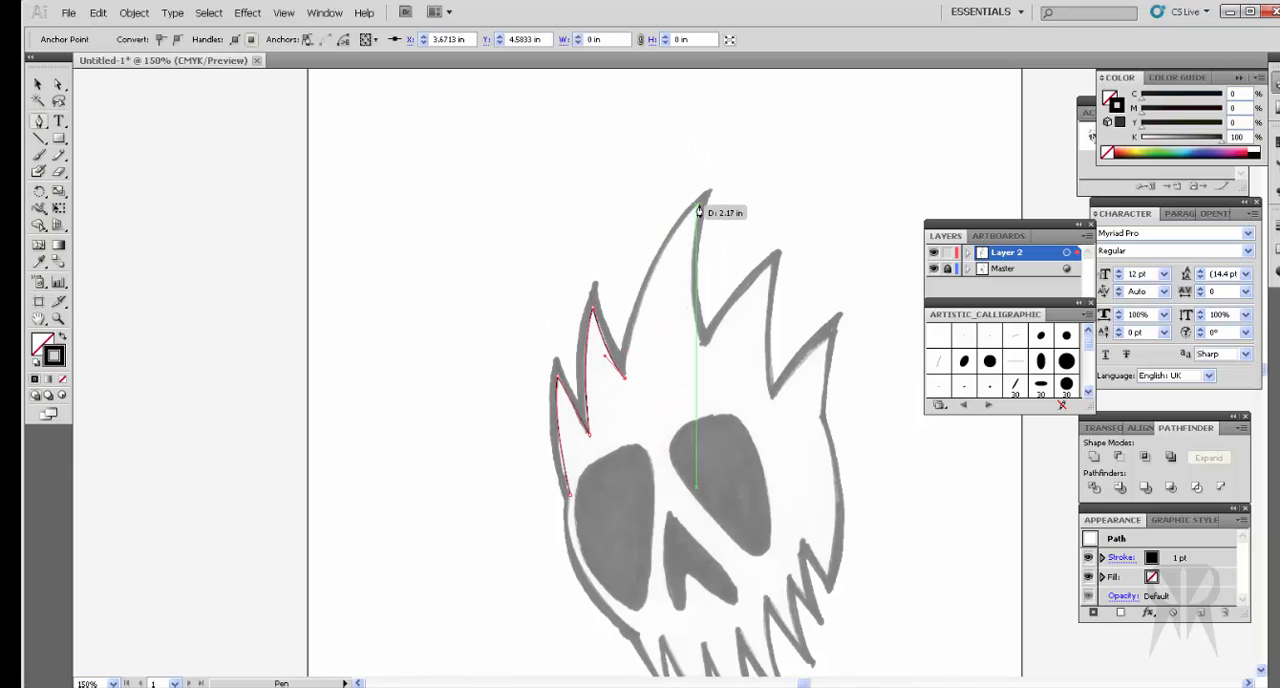
pyautogui.moveTo(698, 206); pyautogui.dragTo(748, 166)
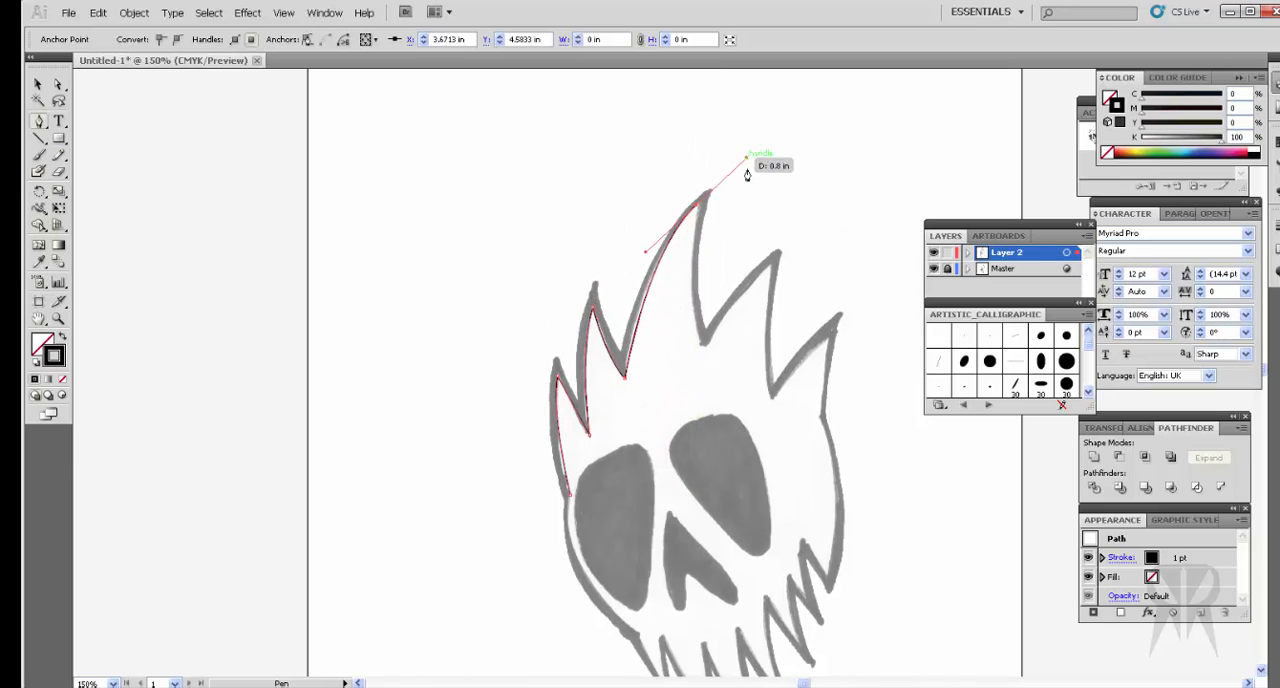
pyautogui.click(697, 207)
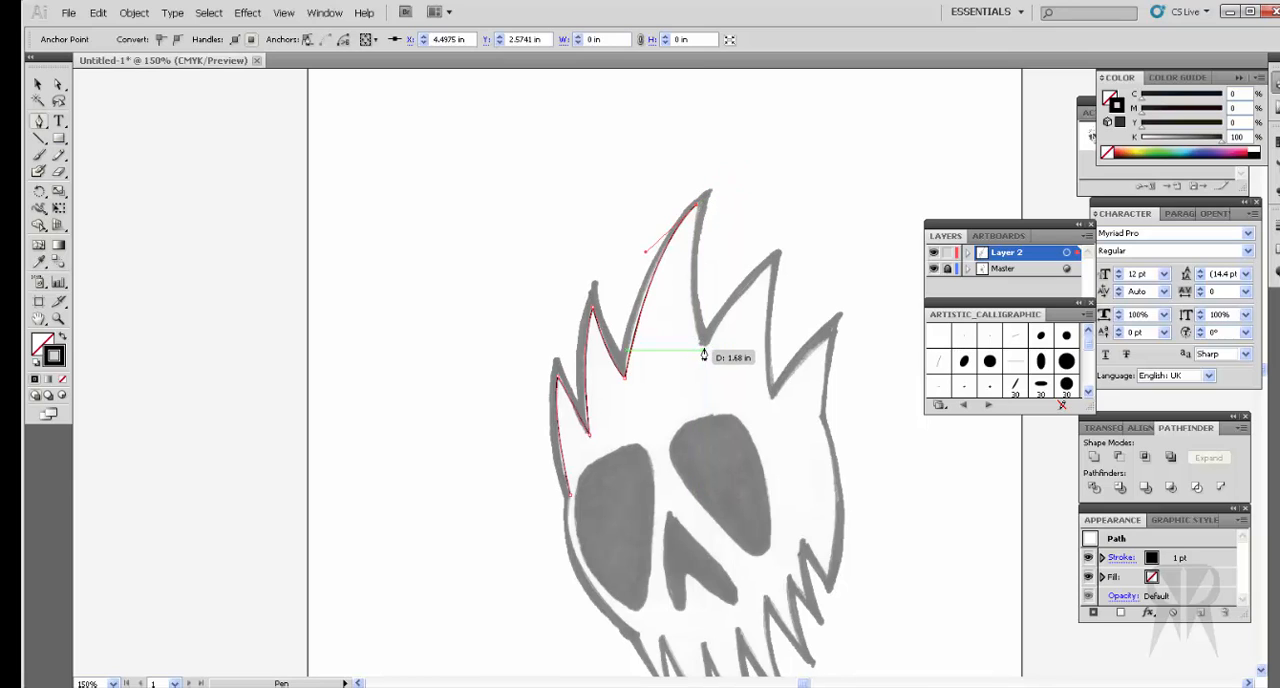
pyautogui.moveTo(704, 351); pyautogui.dragTo(728, 405)
pyautogui.click(705, 352)
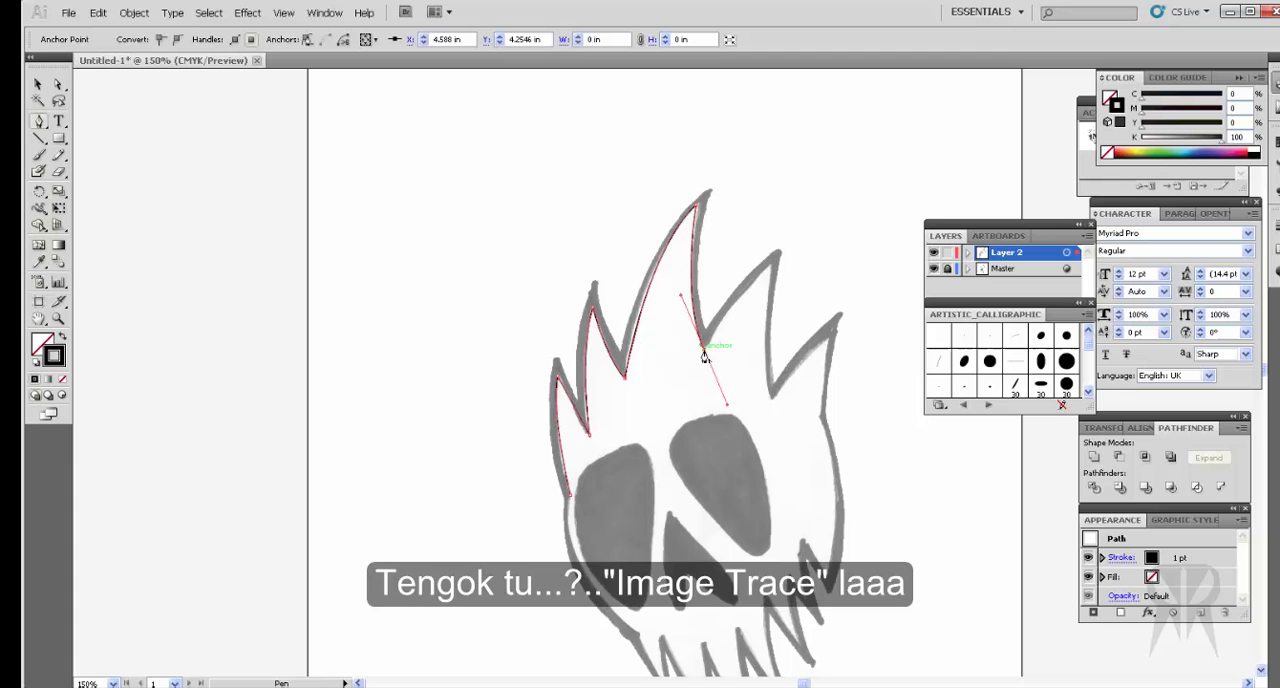
# Step: Trace the inner edge of the fourth hair spike with curved segments, keeping its tip and following valley as sharp corners
pyautogui.click(776, 264)
pyautogui.moveTo(778, 265); pyautogui.dragTo(809, 236)
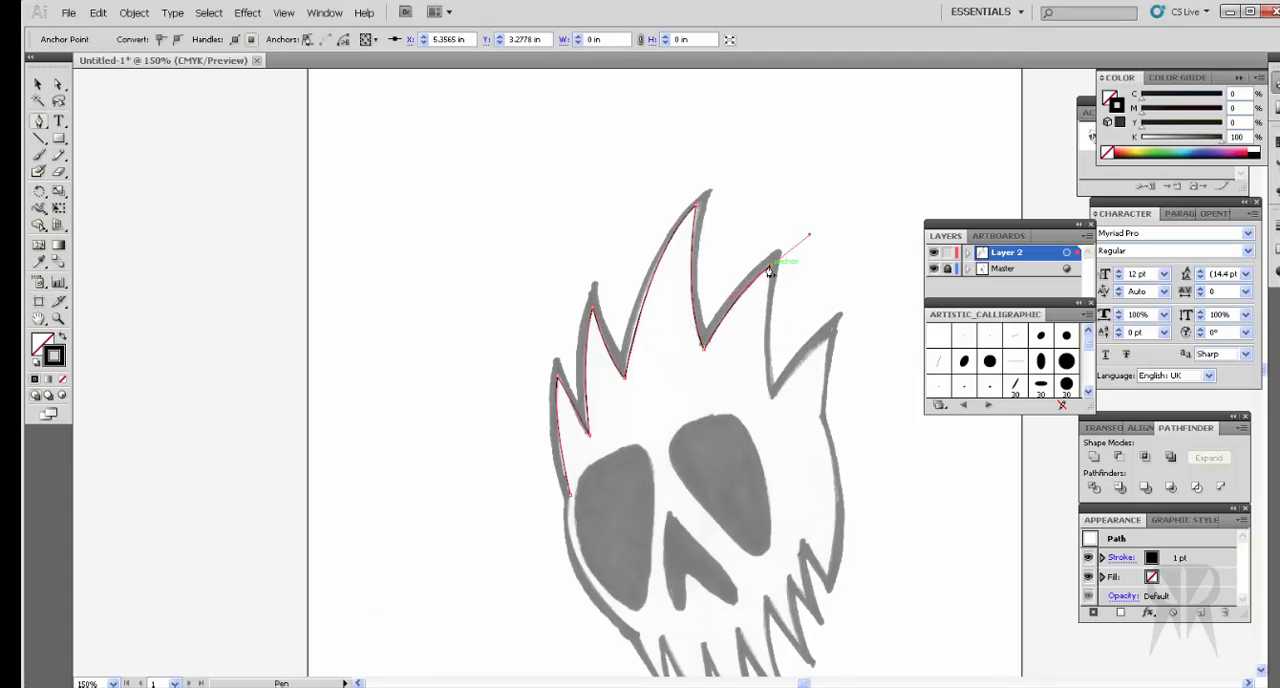
pyautogui.click(772, 267)
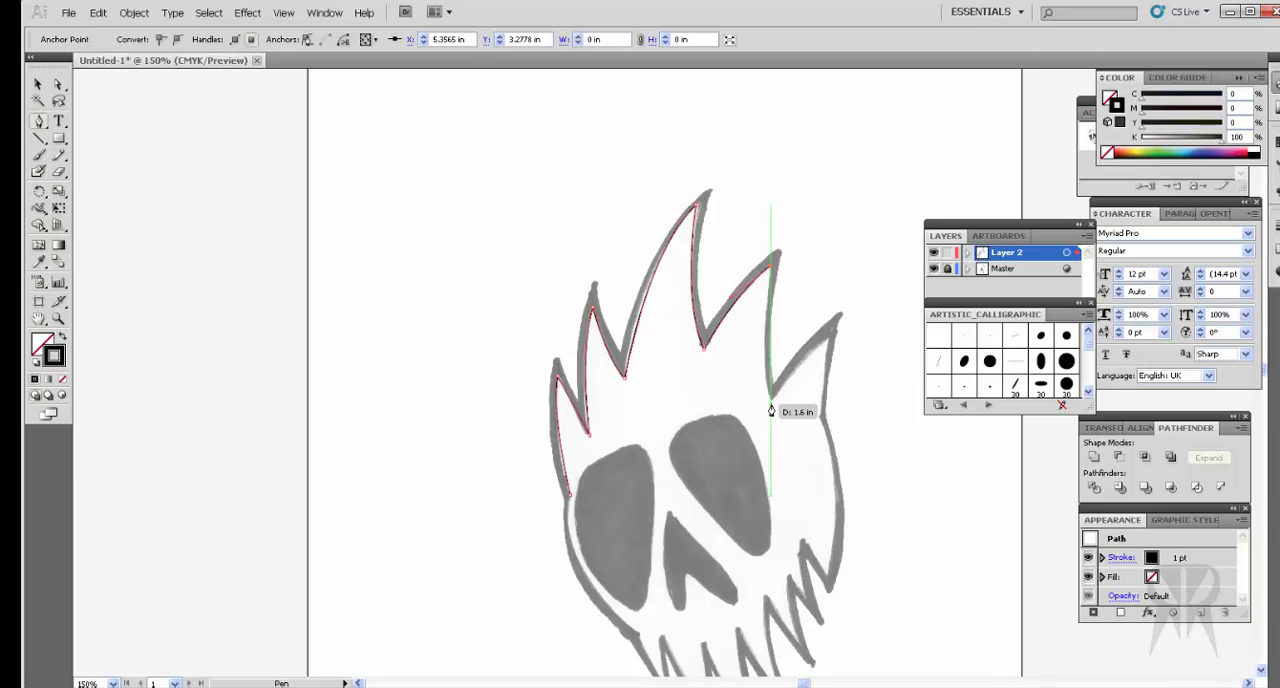
pyautogui.moveTo(771, 407); pyautogui.dragTo(777, 432)
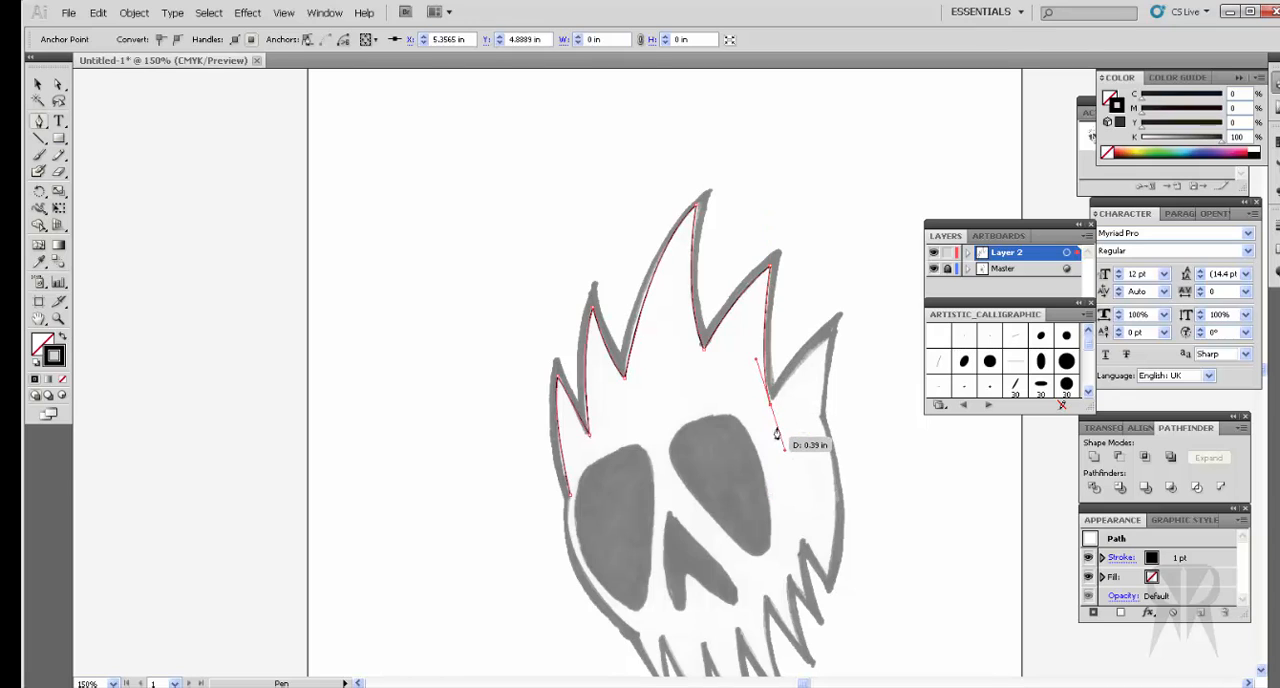
pyautogui.click(771, 406)
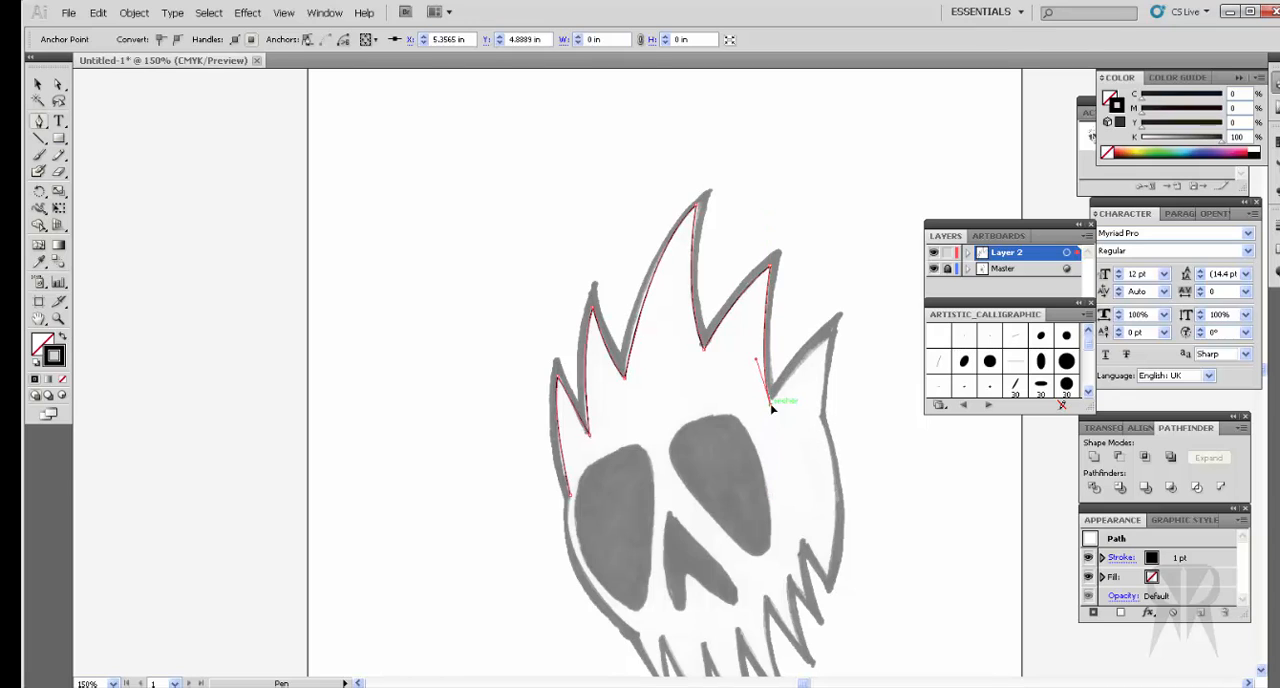
# Step: Continue the path up to the tip of the last hair spike and down to the notch where it meets the skull's right cheek
pyautogui.click(836, 331)
pyautogui.scroll(-3, 852, 315)
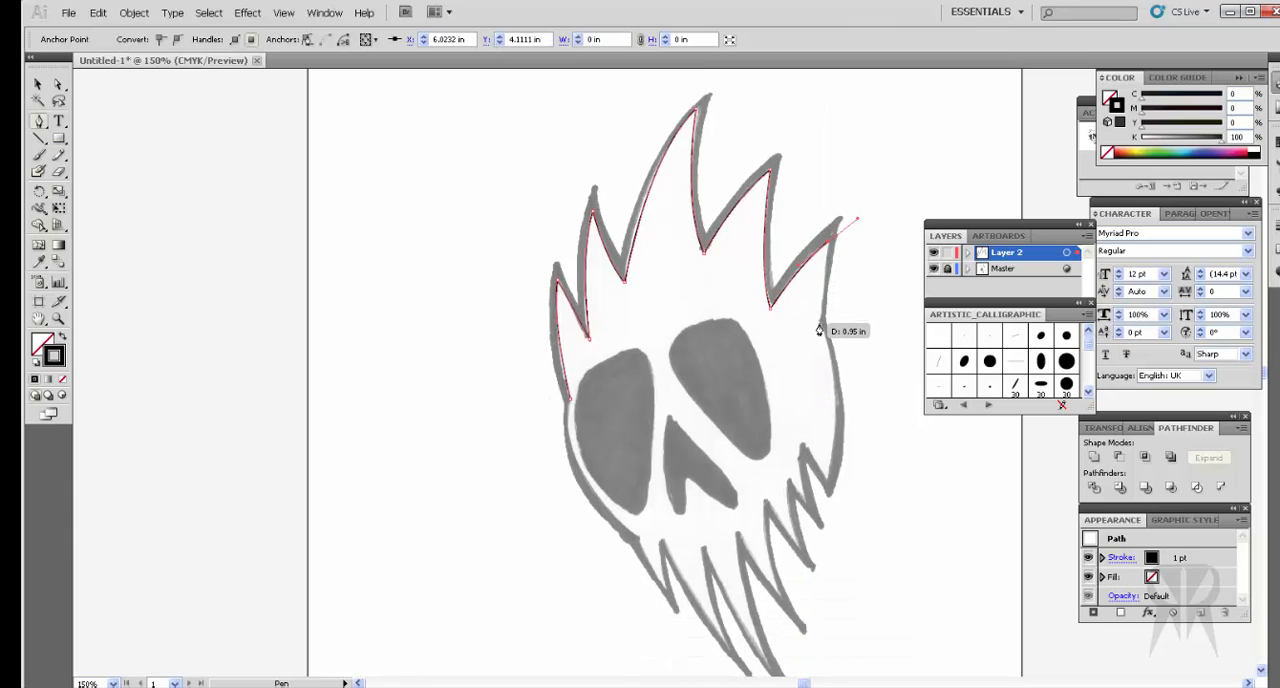
pyautogui.click(818, 330)
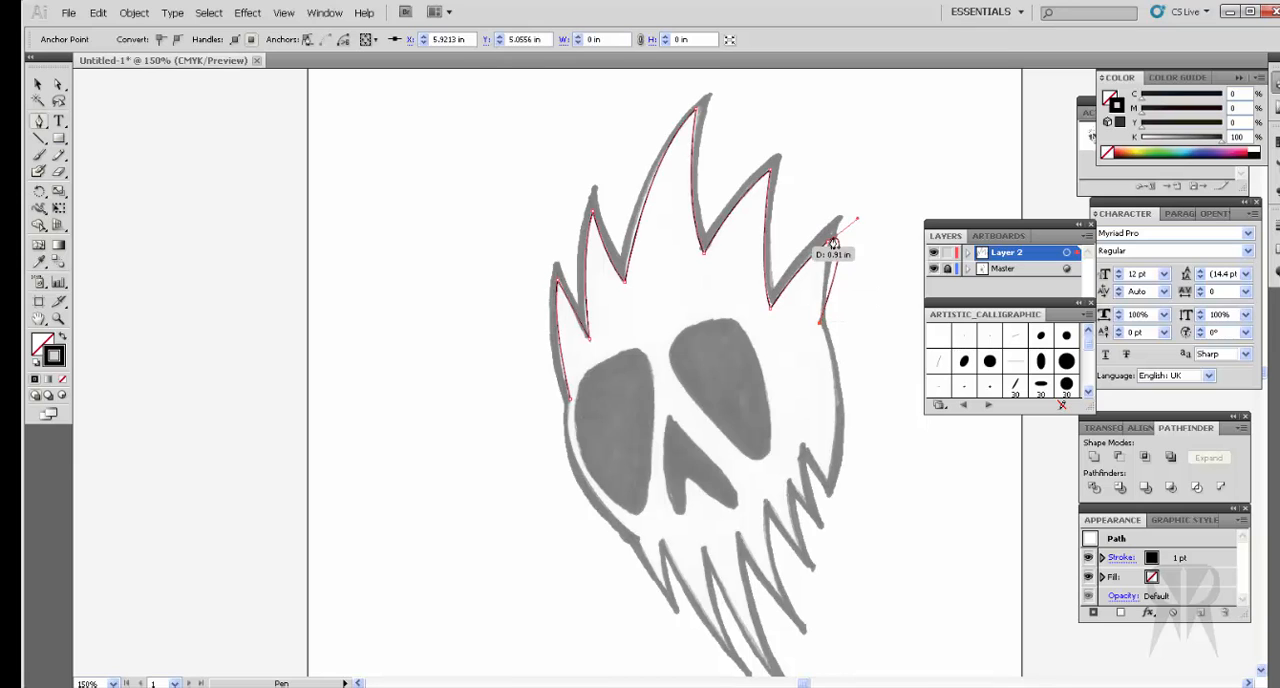
pyautogui.press('ctrl')
pyautogui.hotkey('ctrl', 'z')
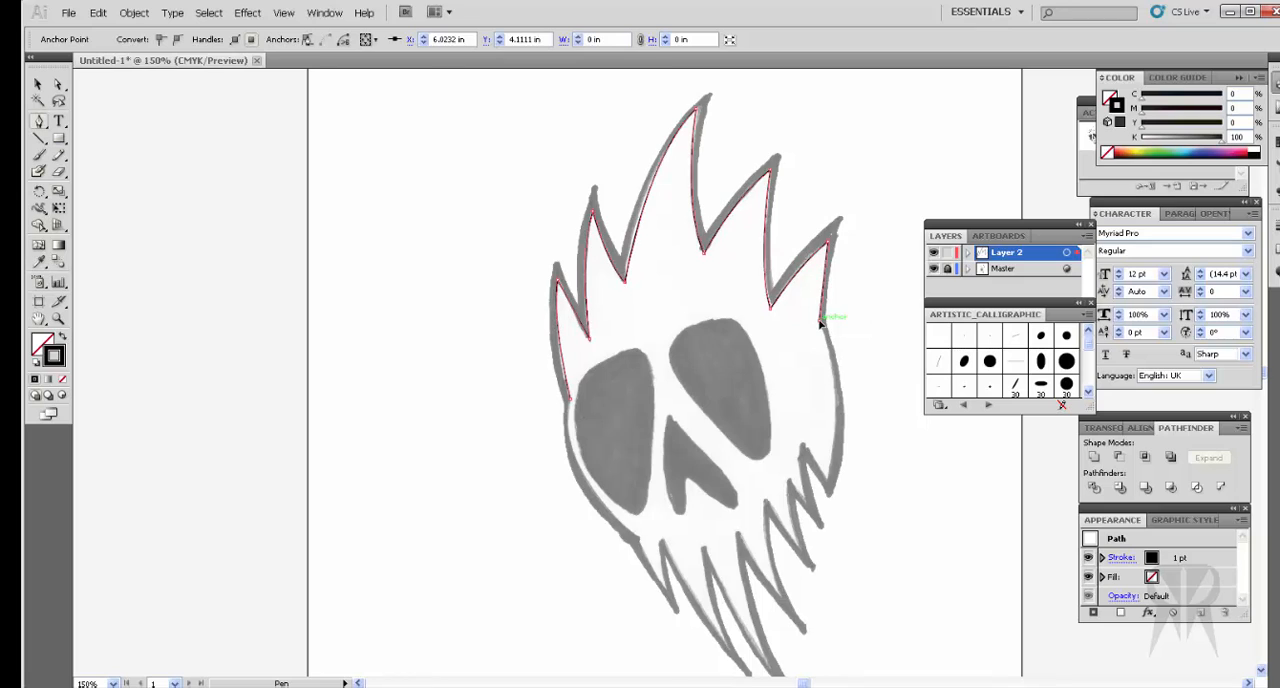
# Step: Trace the right cheek with one curved segment down to the outer corner of the jaw, ending in a sharp corner
pyautogui.scroll(-3, 826, 330)
pyautogui.moveTo(826, 346); pyautogui.dragTo(808, 425)
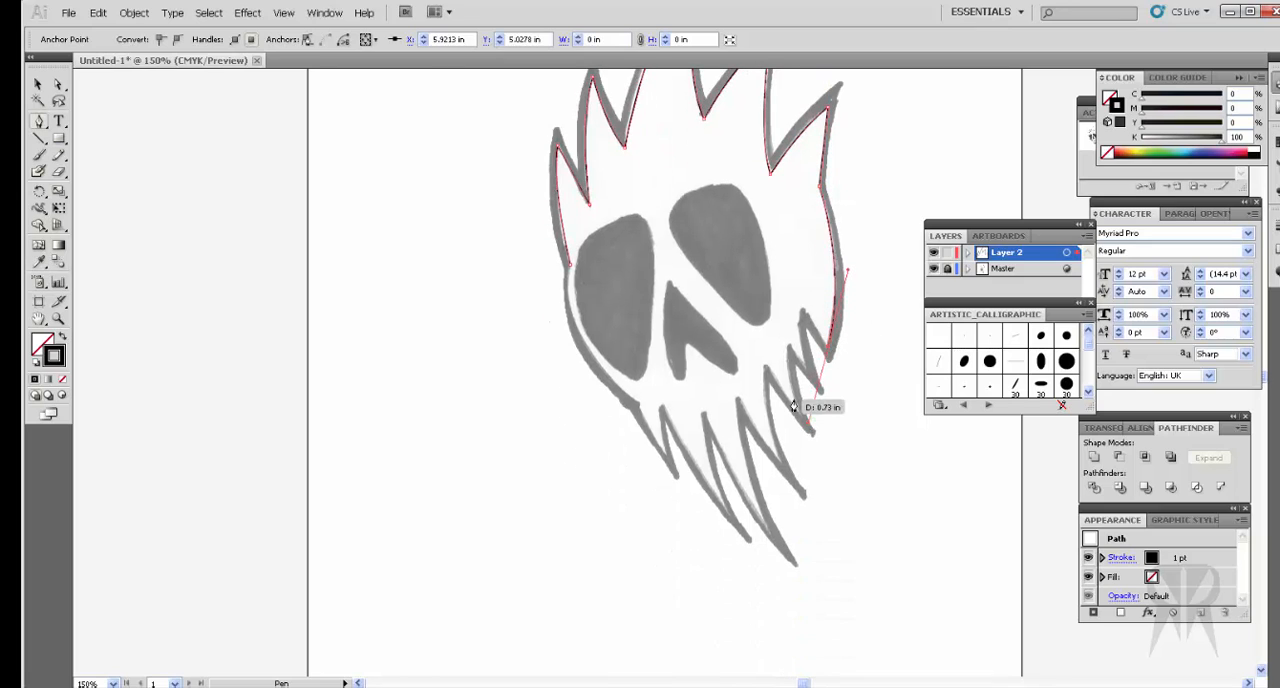
pyautogui.click(829, 348)
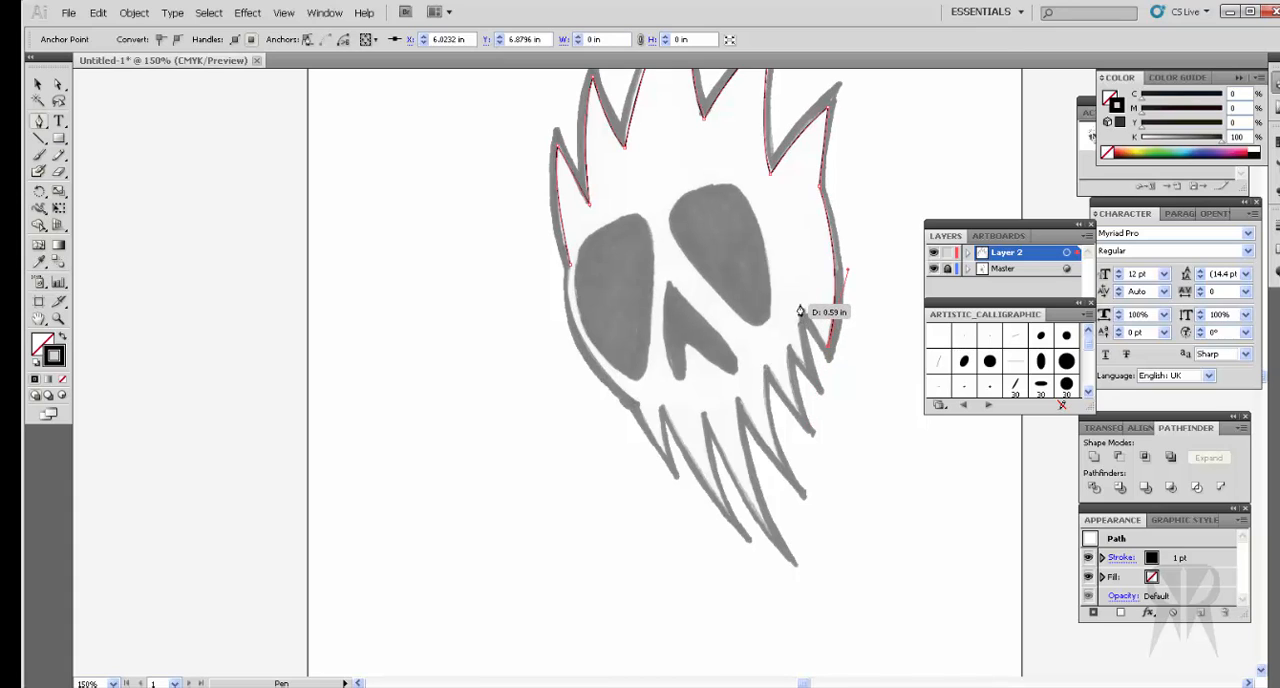
# Step: Trace the inner edges of the two small jaw spikes beside the right corner, with sharp corners at each peak and tip
pyautogui.click(800, 305)
pyautogui.click(806, 372)
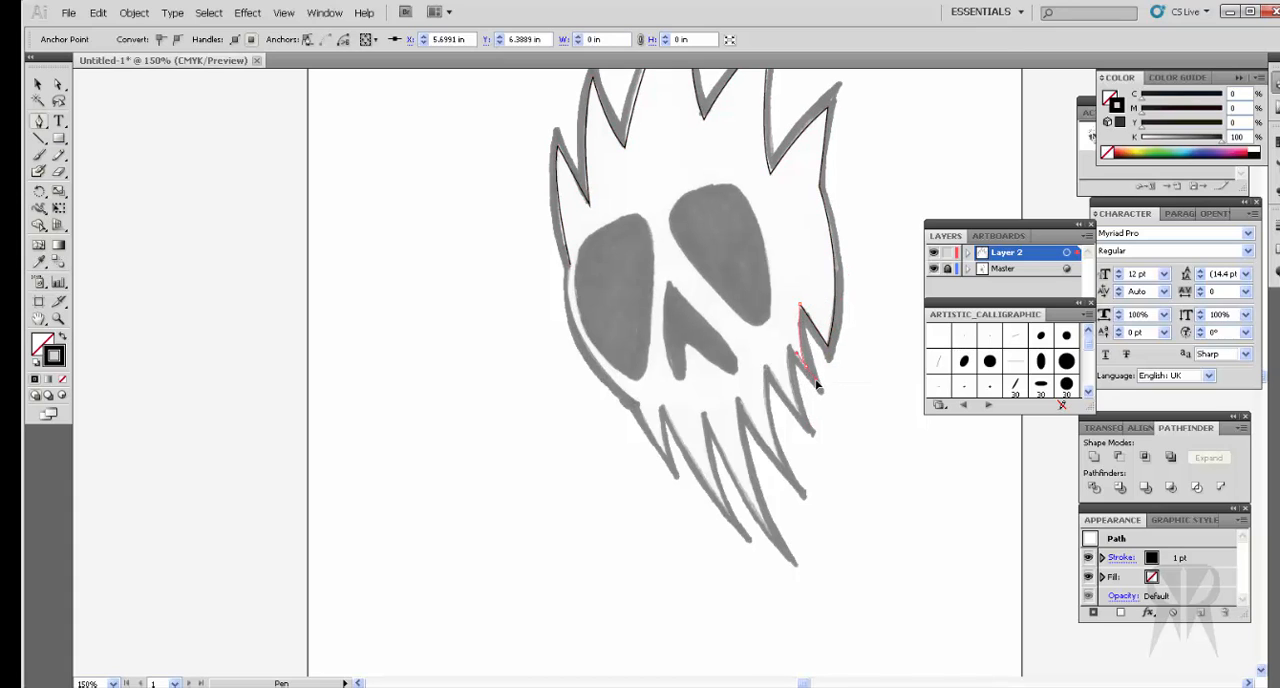
pyautogui.moveTo(817, 383); pyautogui.dragTo(818, 384)
pyautogui.click(806, 367)
pyautogui.click(788, 339)
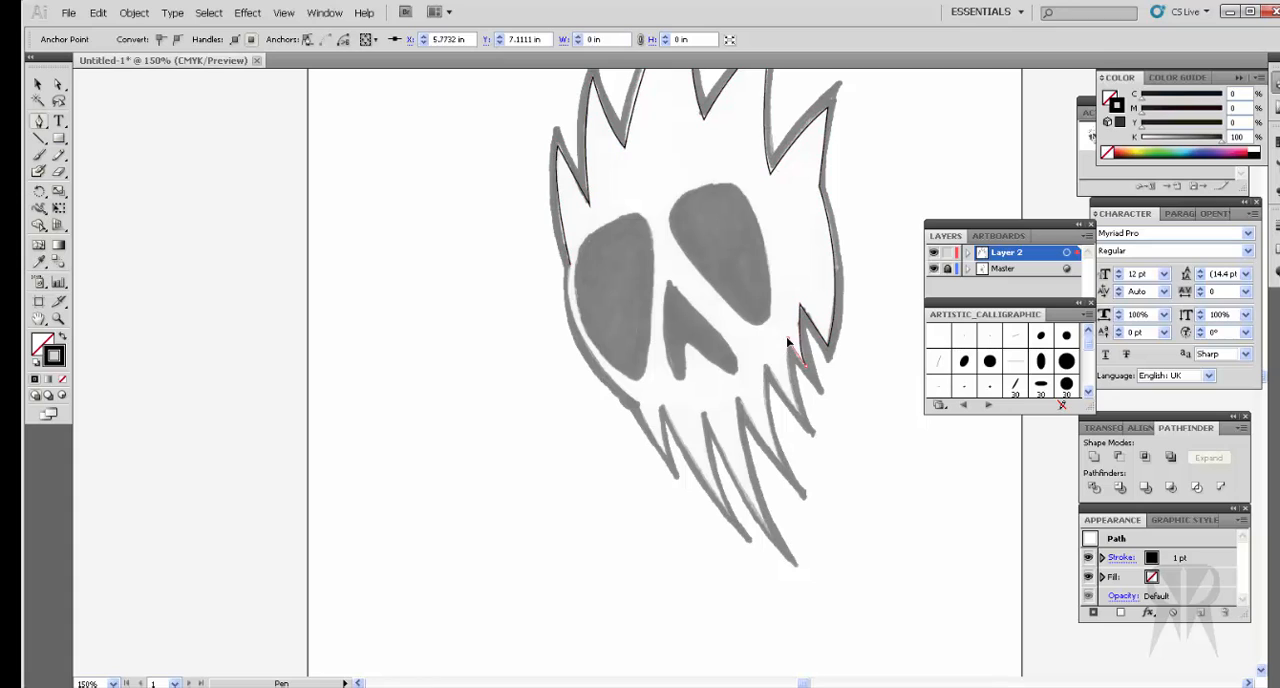
pyautogui.click(800, 416)
pyautogui.moveTo(811, 446); pyautogui.dragTo(812, 448)
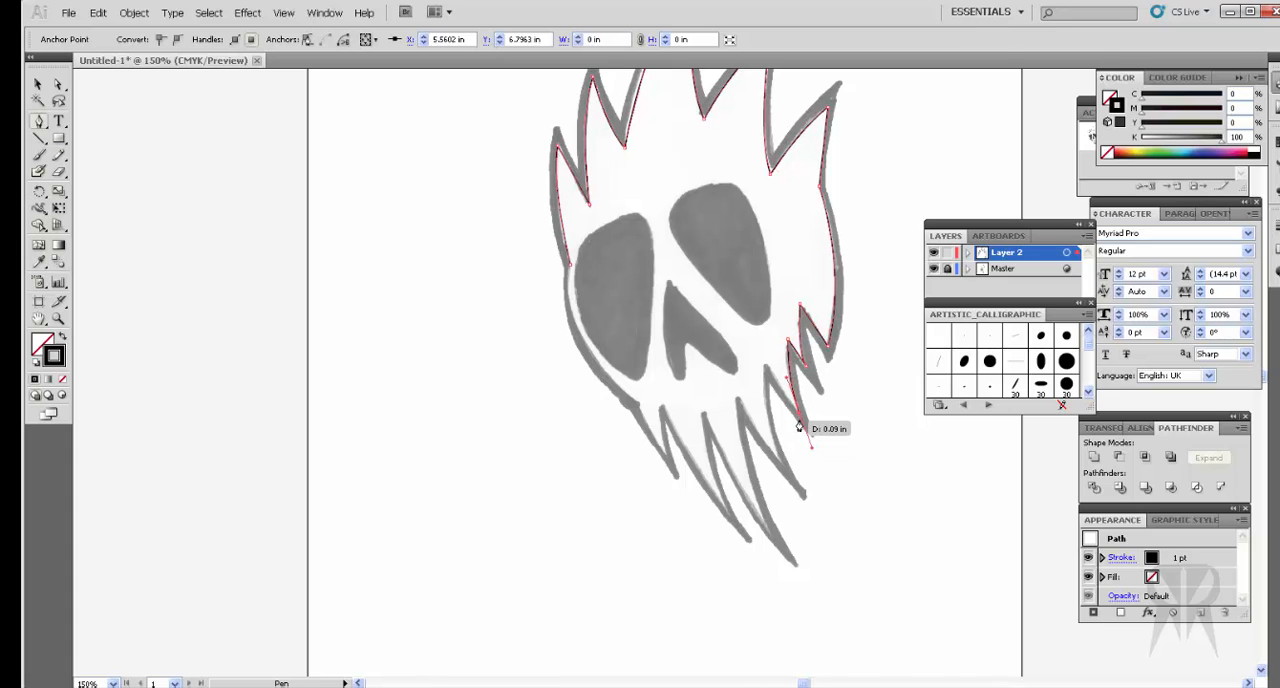
pyautogui.click(799, 412)
# Step: Continue the path along the next jaw spike's inner edge with curved segments, ending in a sharp corner near its tip
pyautogui.click(762, 357)
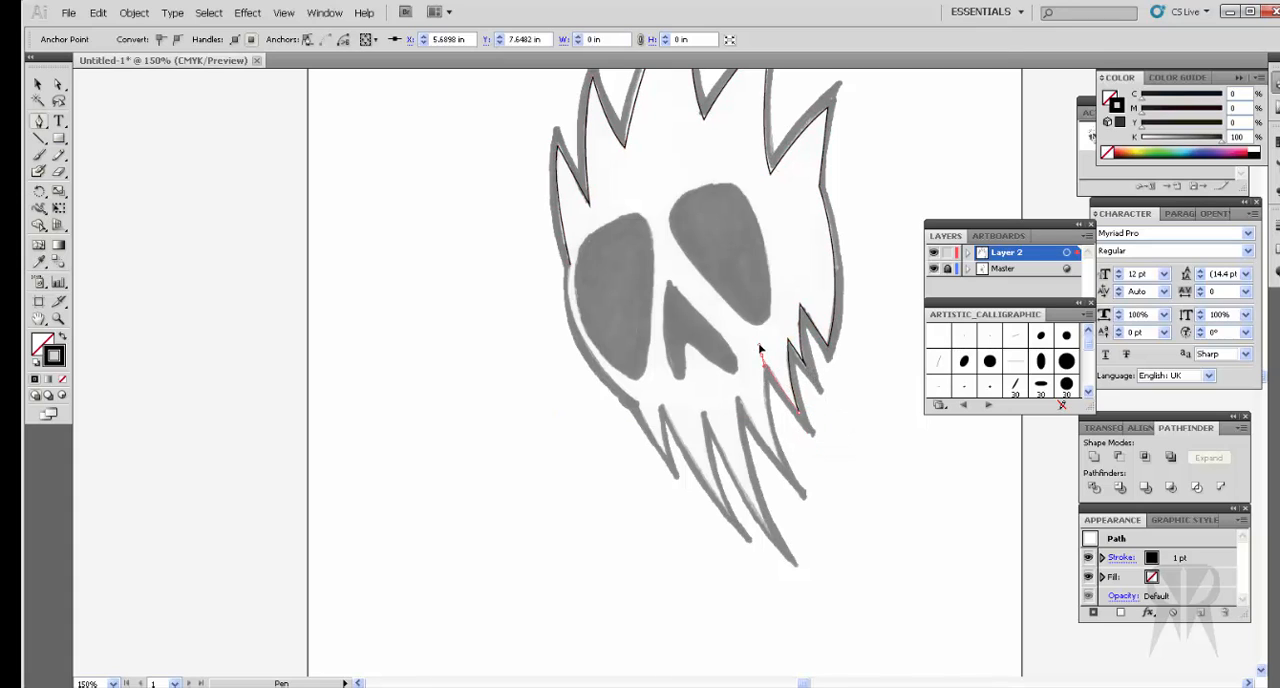
pyautogui.moveTo(759, 348); pyautogui.dragTo(758, 345)
pyautogui.click(762, 357)
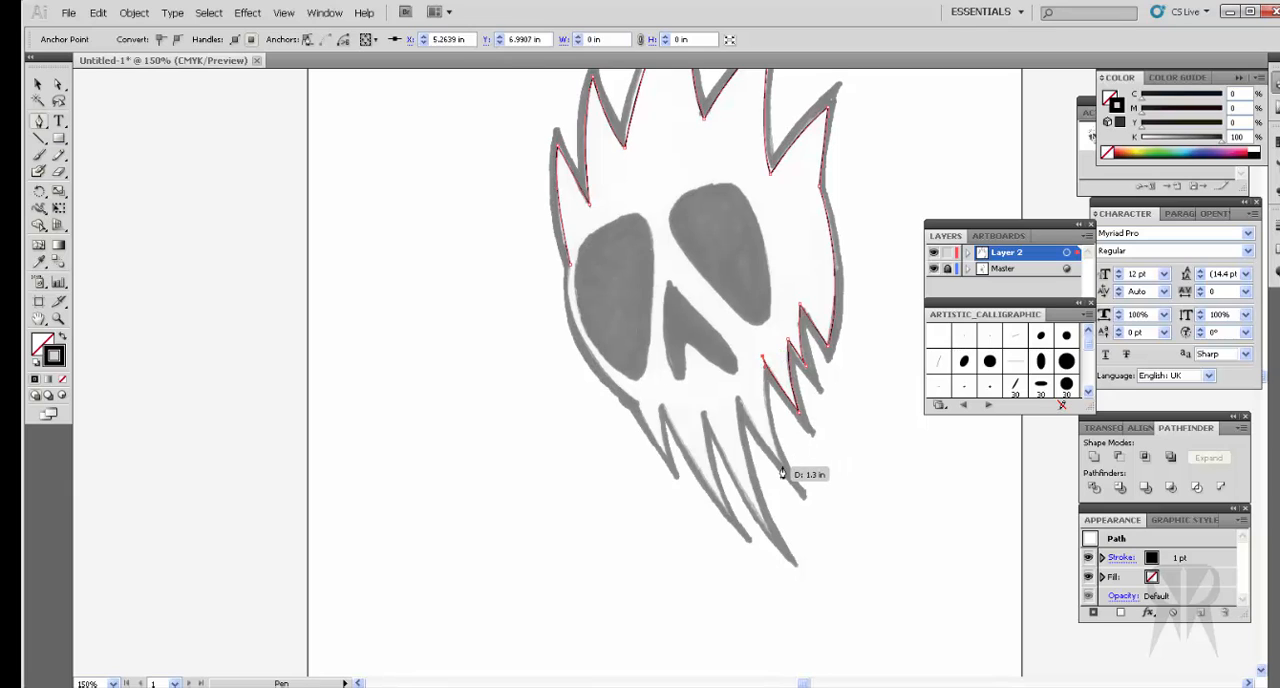
pyautogui.click(782, 472)
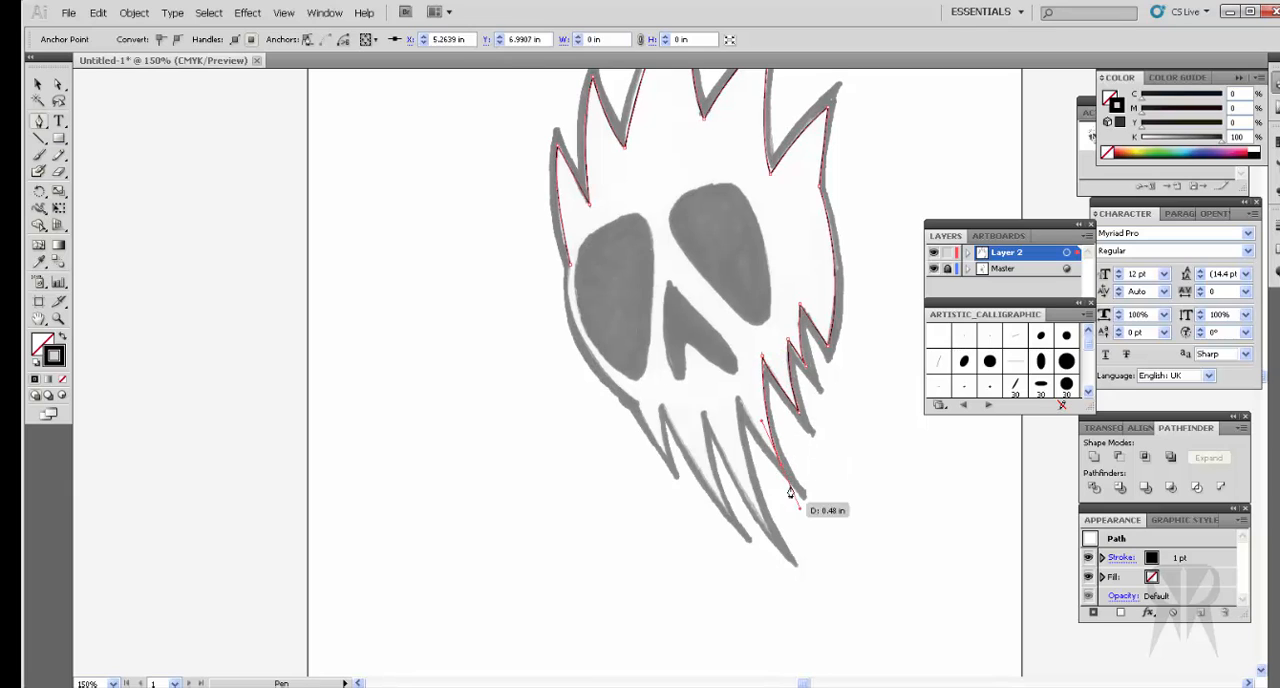
pyautogui.click(780, 469)
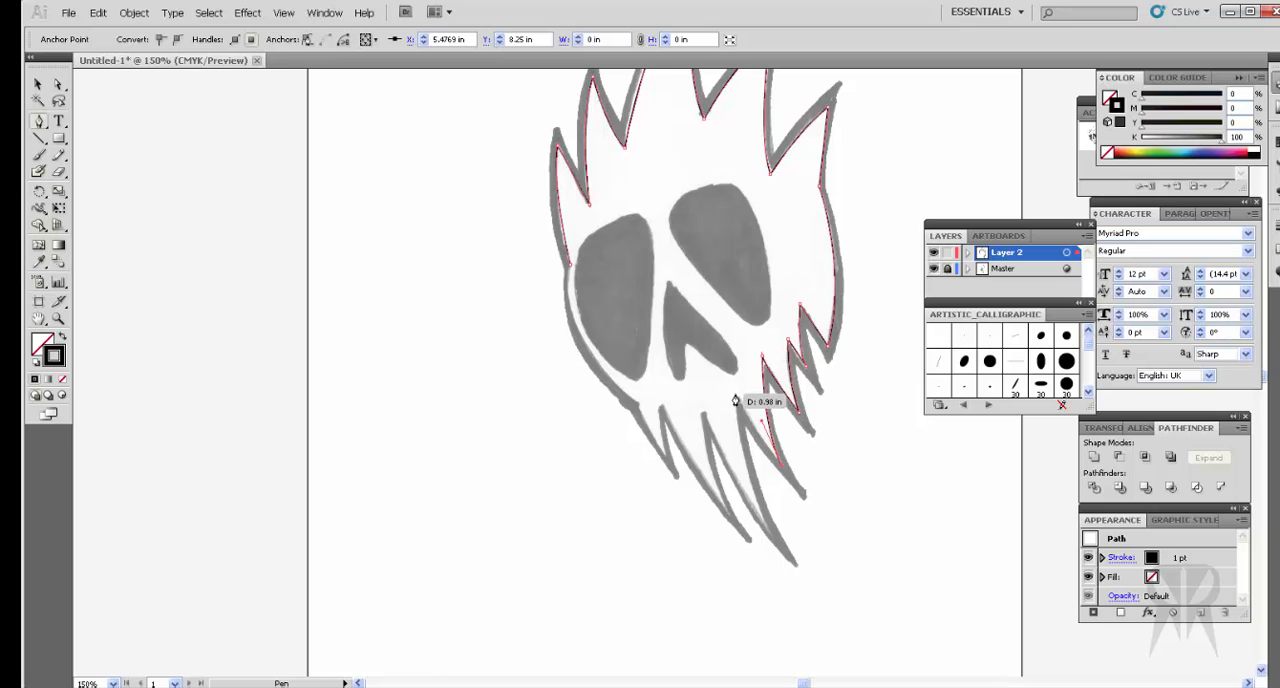
# Step: Trace the inner edges of the two longest jaw spikes with curved segments, down to the second one's tip
pyautogui.click(736, 397)
pyautogui.click(767, 538)
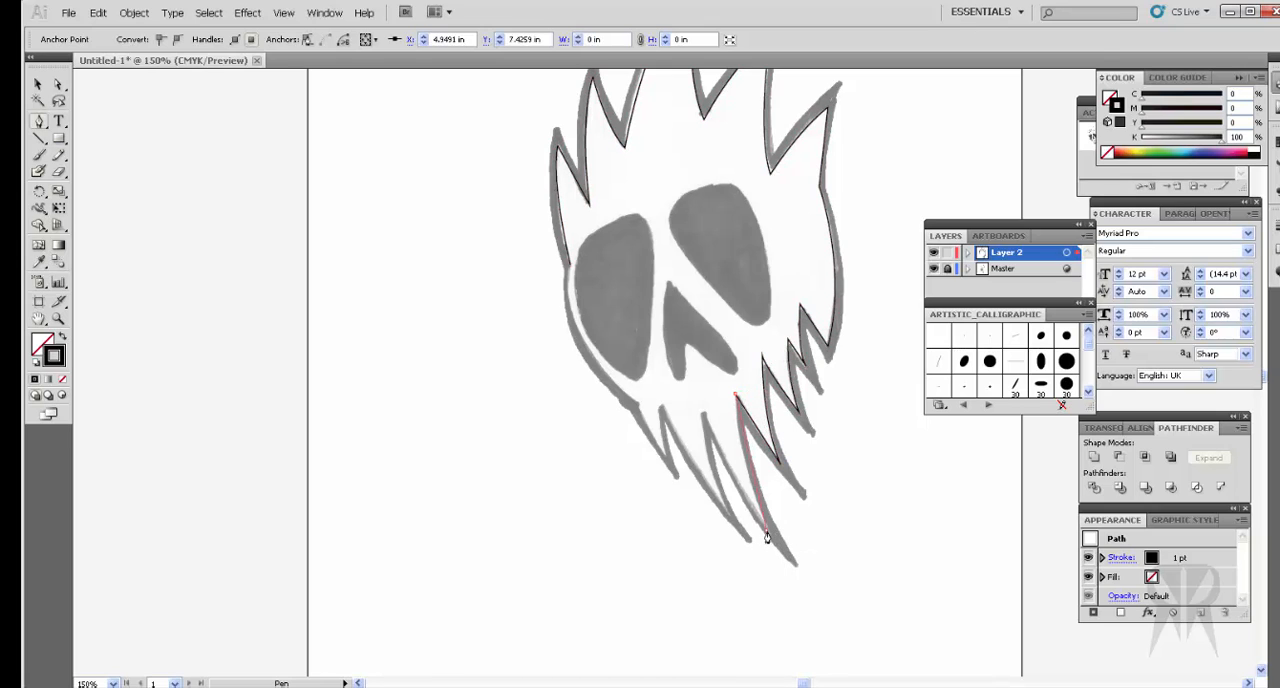
pyautogui.click(790, 571)
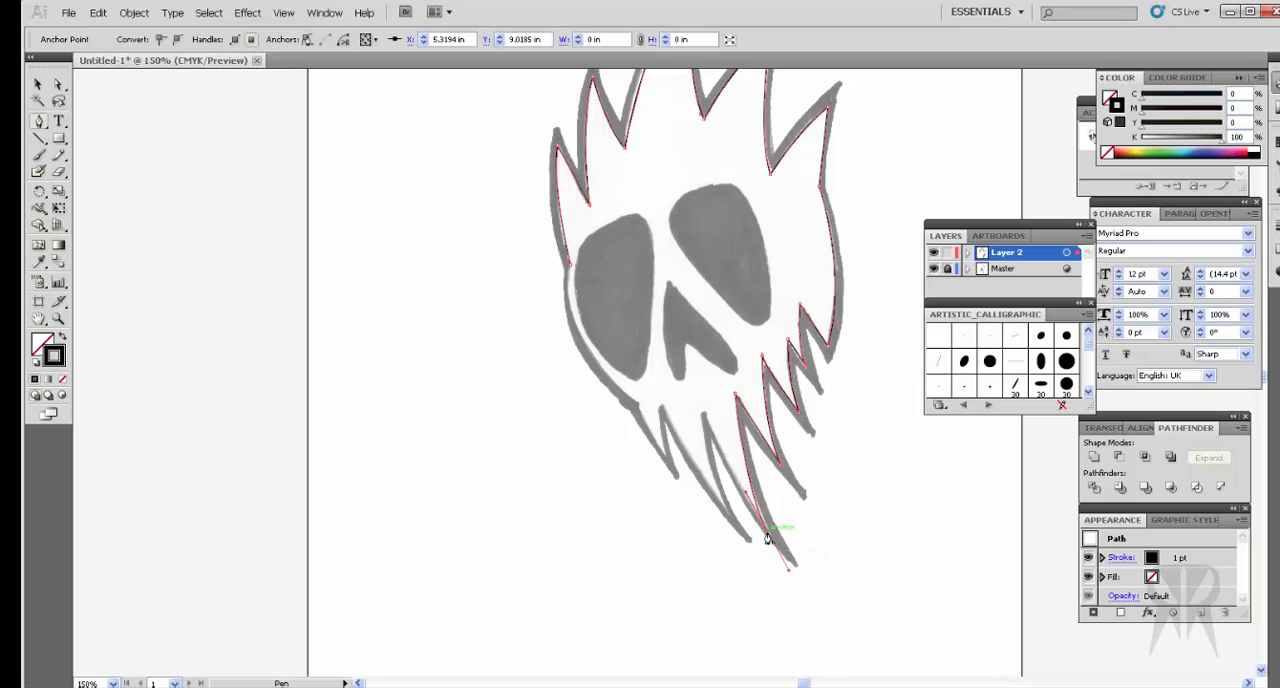
pyautogui.click(696, 411)
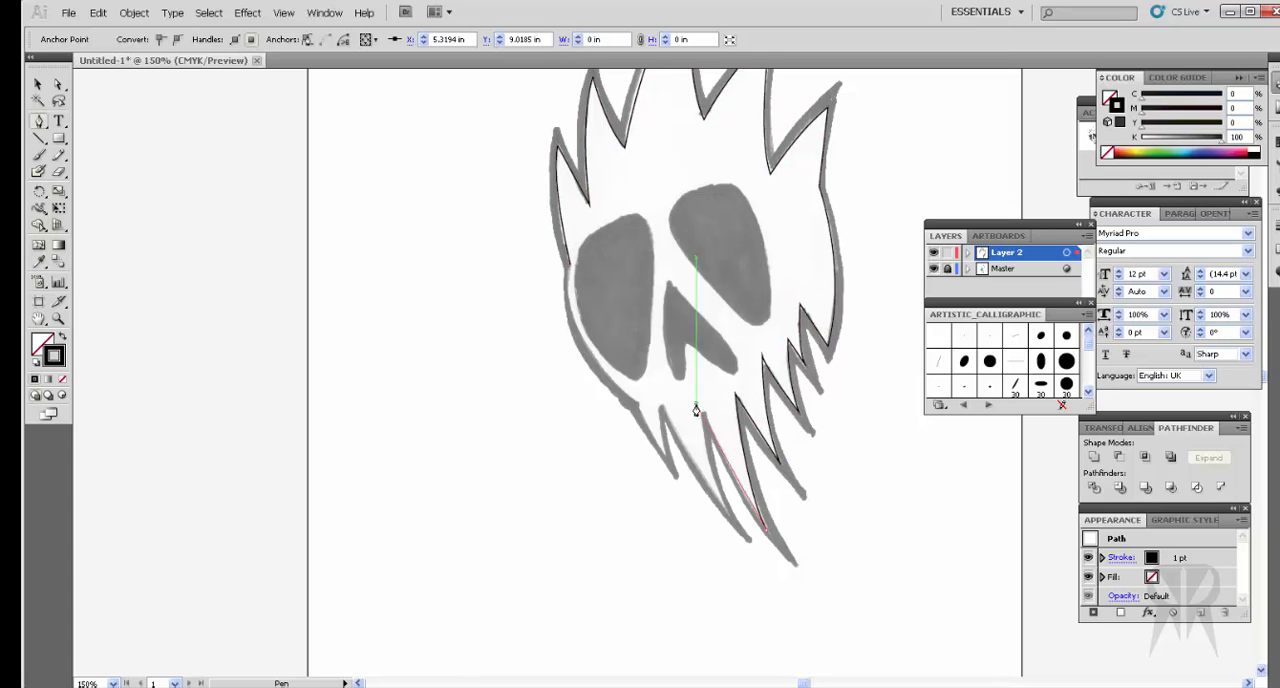
pyautogui.click(726, 516)
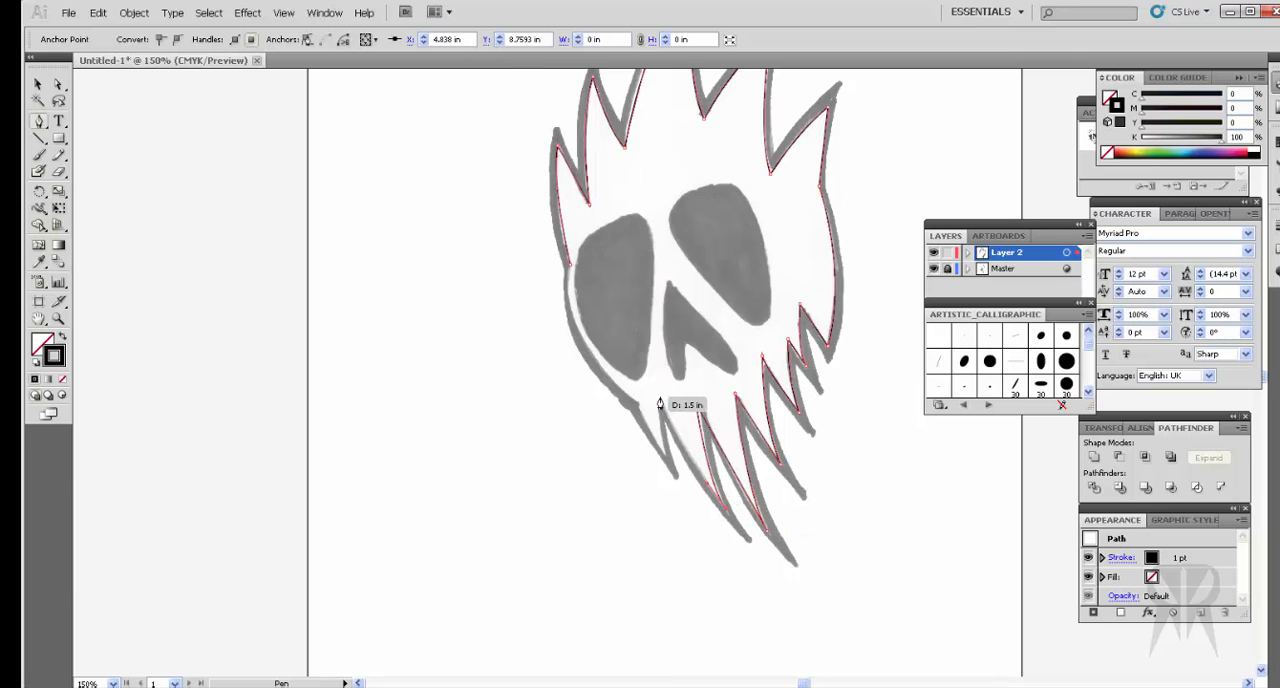
# Step: Trace the last short jaw spike and curve the path up the left cheek, closing the outline at its starting anchor
pyautogui.moveTo(660, 397); pyautogui.dragTo(644, 356)
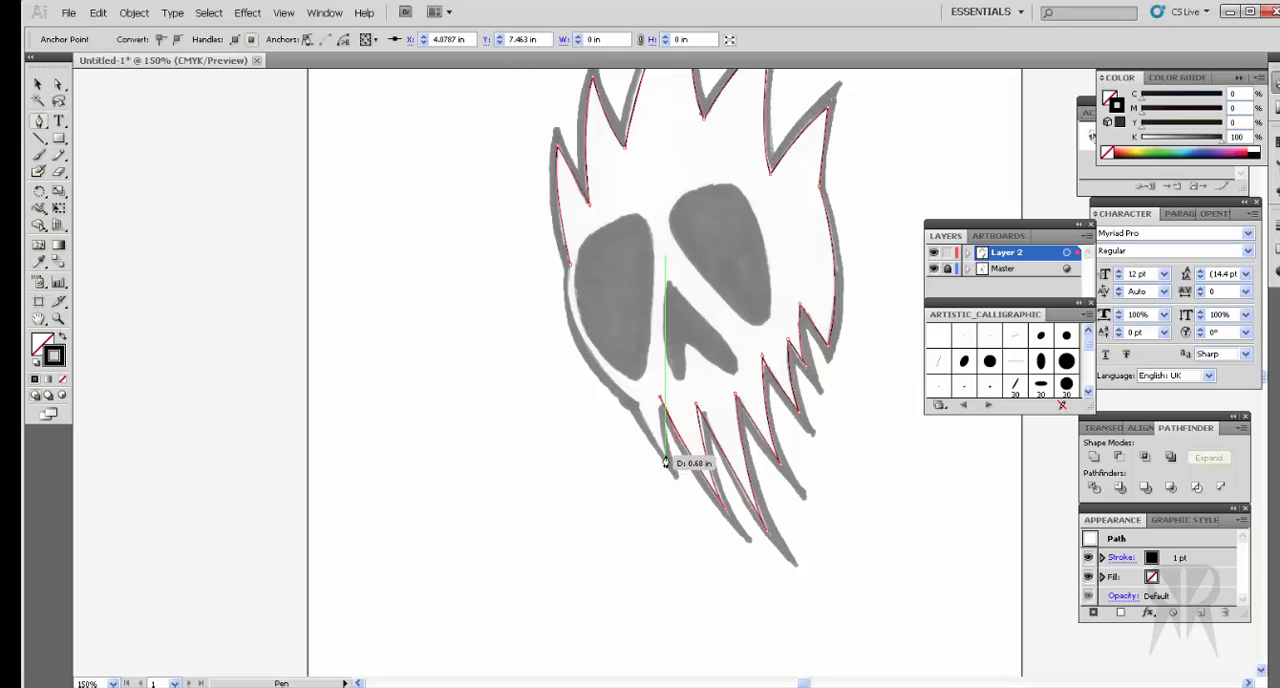
pyautogui.moveTo(664, 455); pyautogui.dragTo(674, 477)
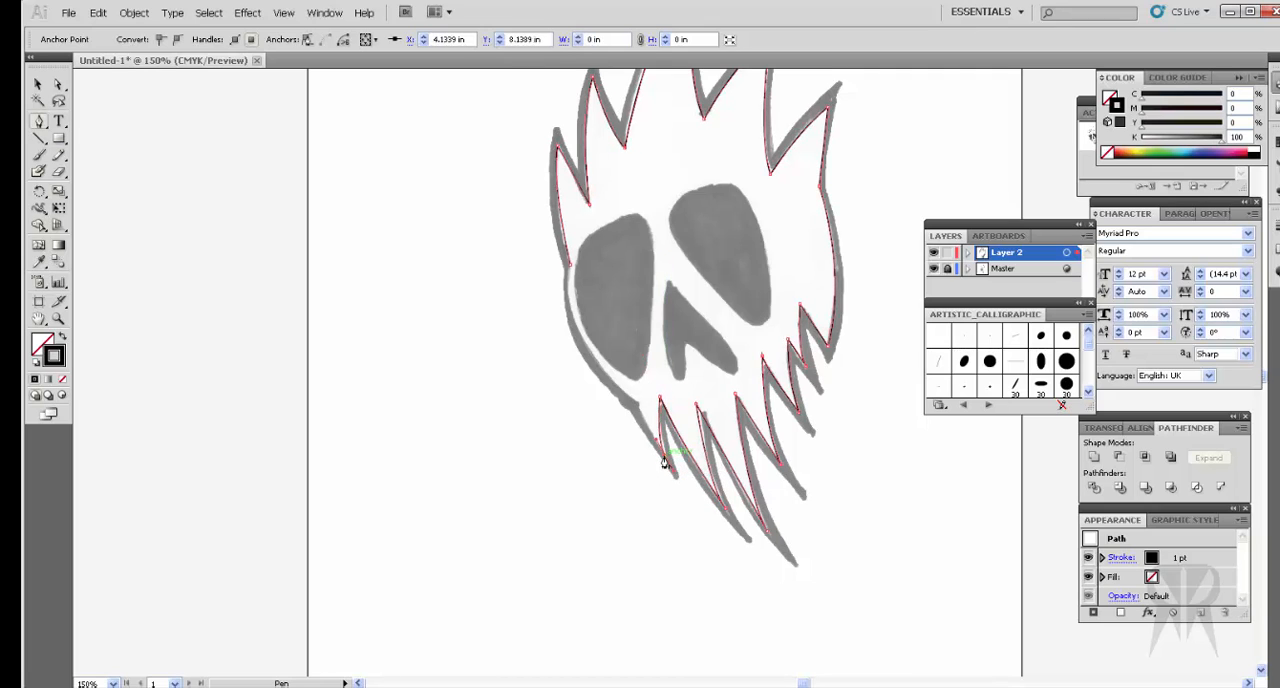
pyautogui.click(638, 407)
pyautogui.click(572, 271)
pyautogui.moveTo(570, 250); pyautogui.dragTo(586, 192)
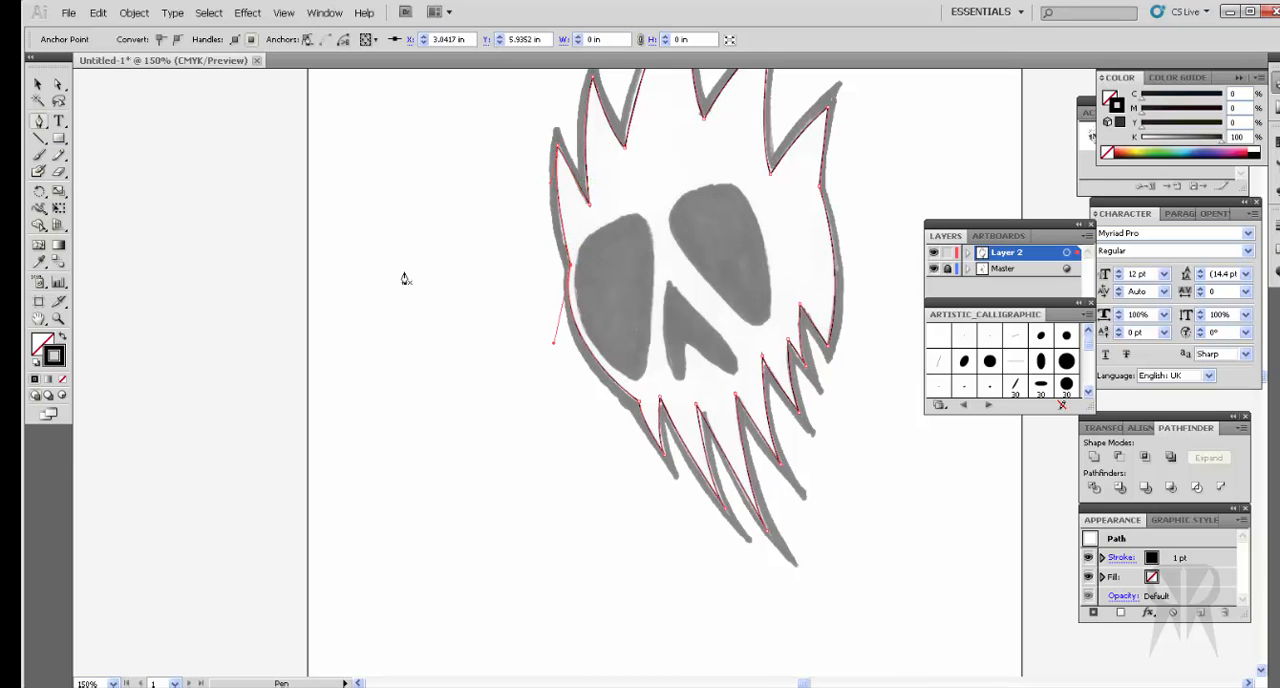
# Step: Nudge the tallest hair spike's tip, bow its left edge outward with the handle, and adjust the valley anchor before the last spike
pyautogui.click(59, 86)
pyautogui.scroll(3, 320, 301)
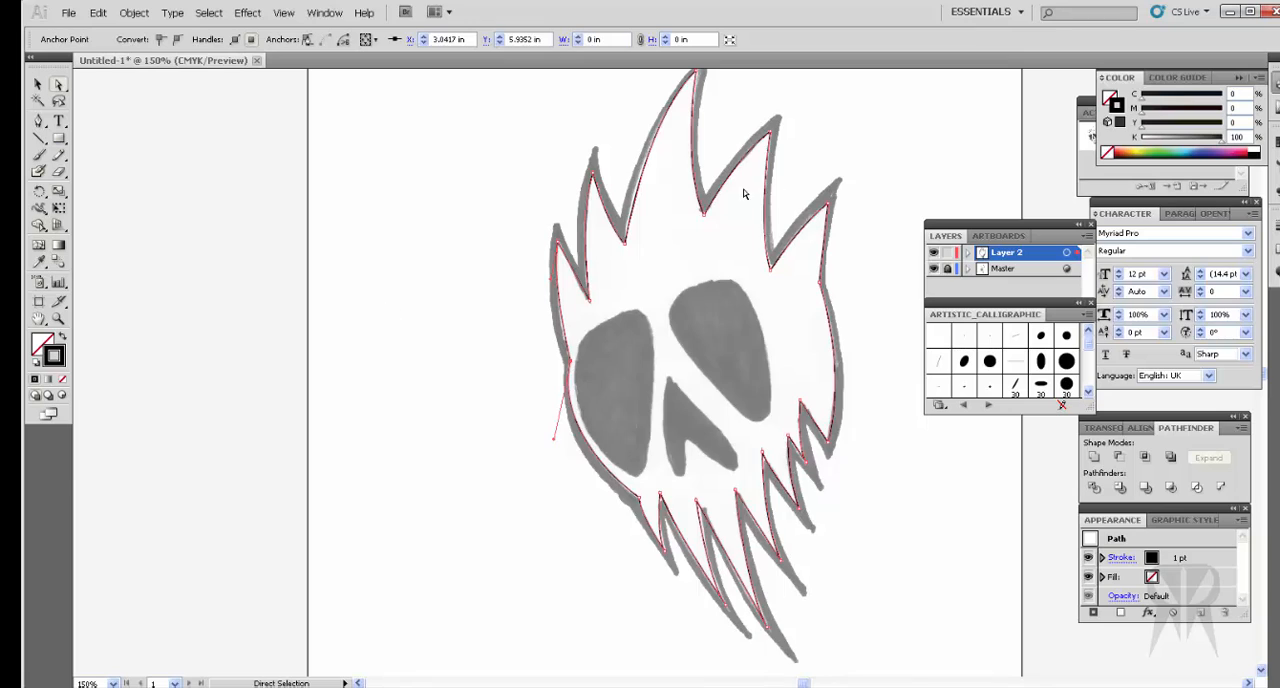
pyautogui.scroll(3, 744, 194)
pyautogui.click(699, 186)
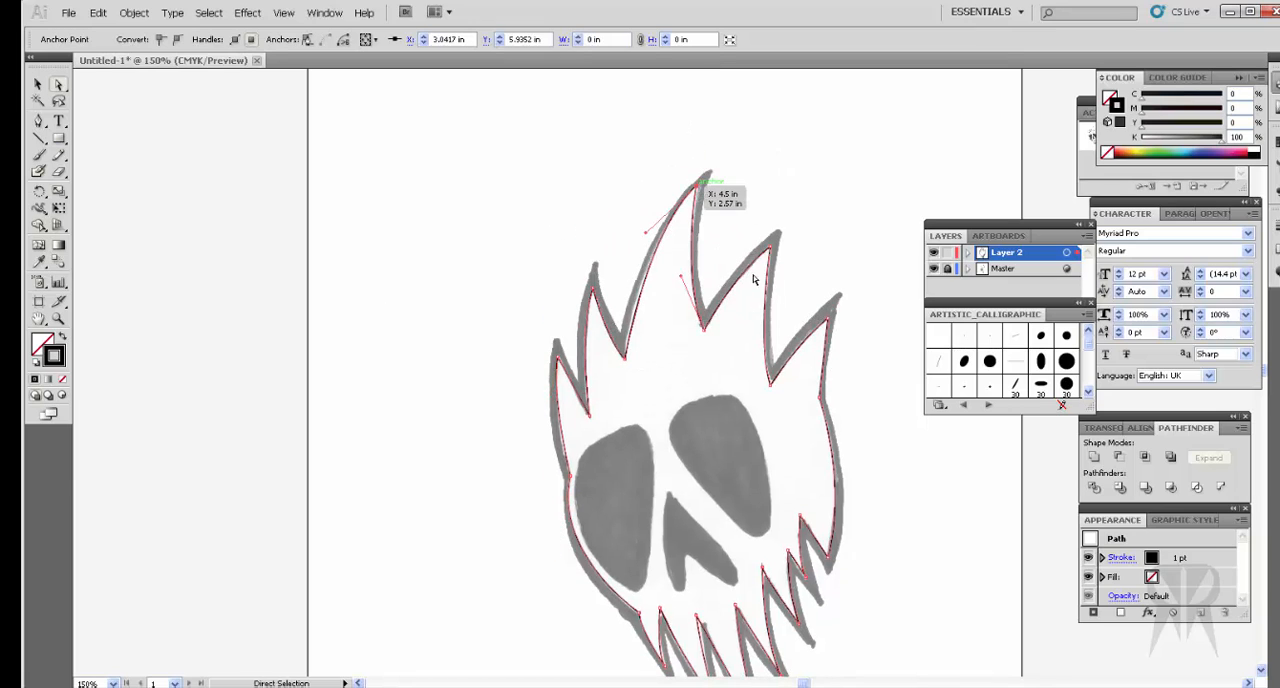
pyautogui.press('Right')
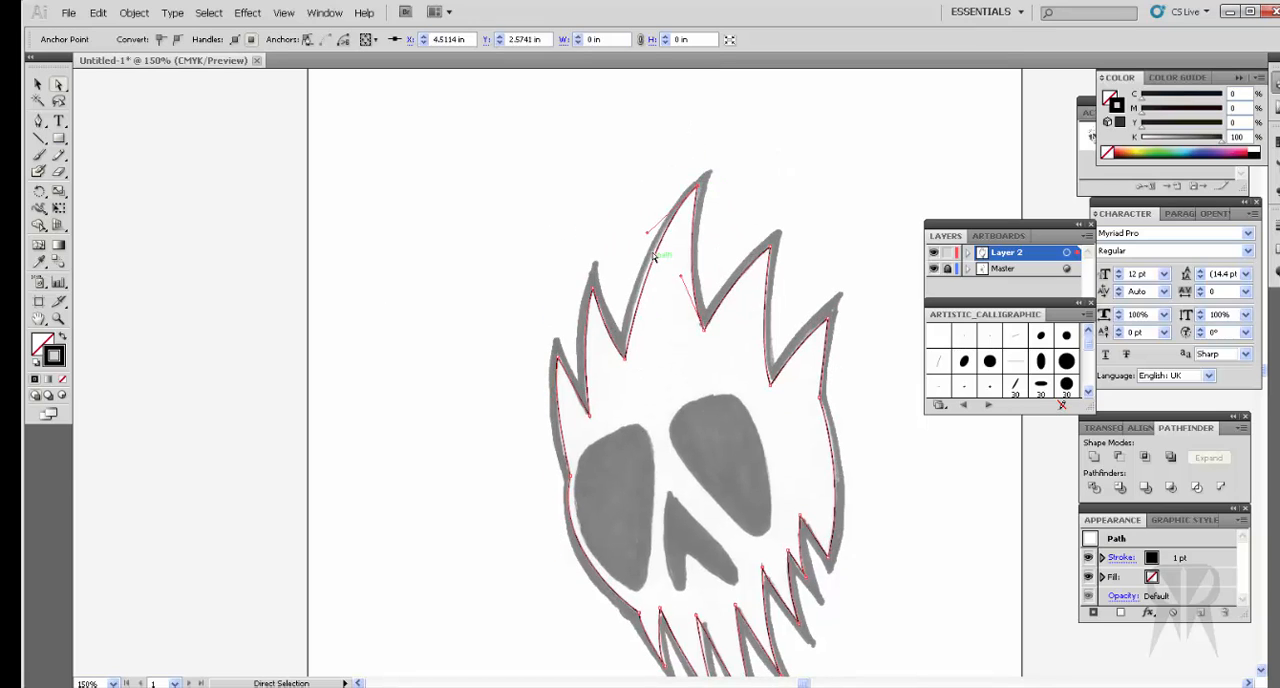
pyautogui.moveTo(646, 231); pyautogui.dragTo(638, 240)
pyautogui.scroll(-3, 793, 324)
pyautogui.click(771, 290)
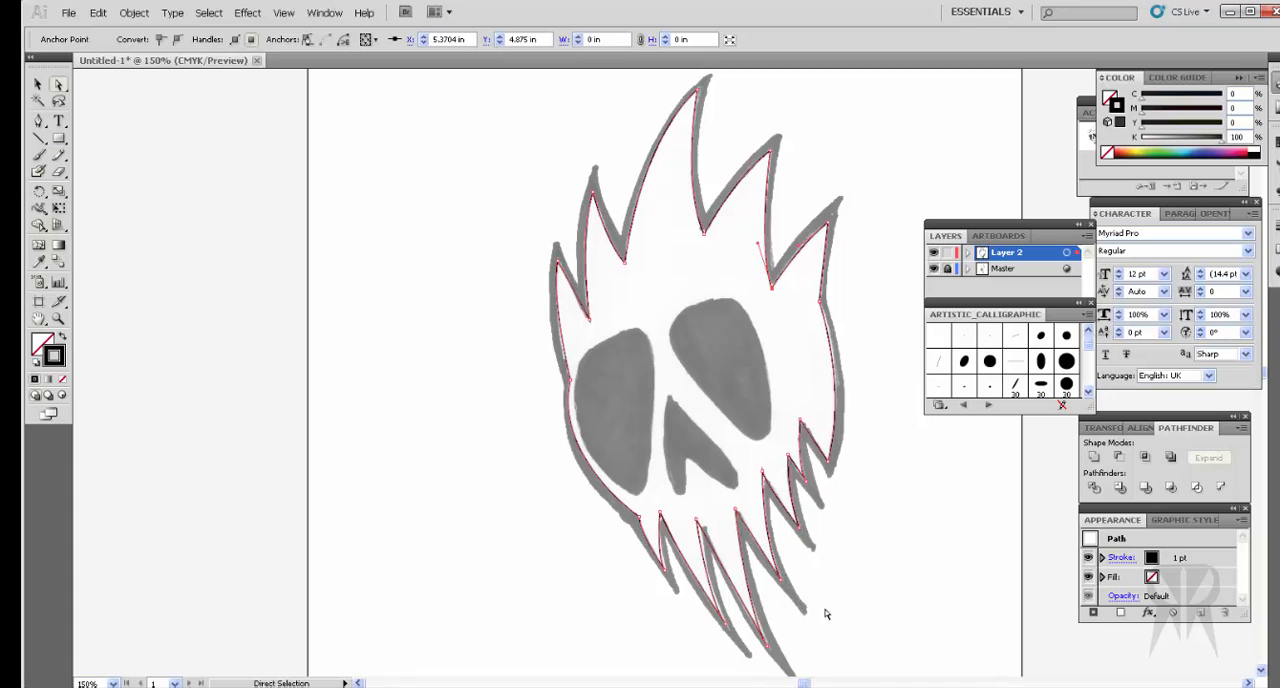
# Step: Select the whole traced outline to check it against the sketch, and deselect it
pyautogui.click(37, 85)
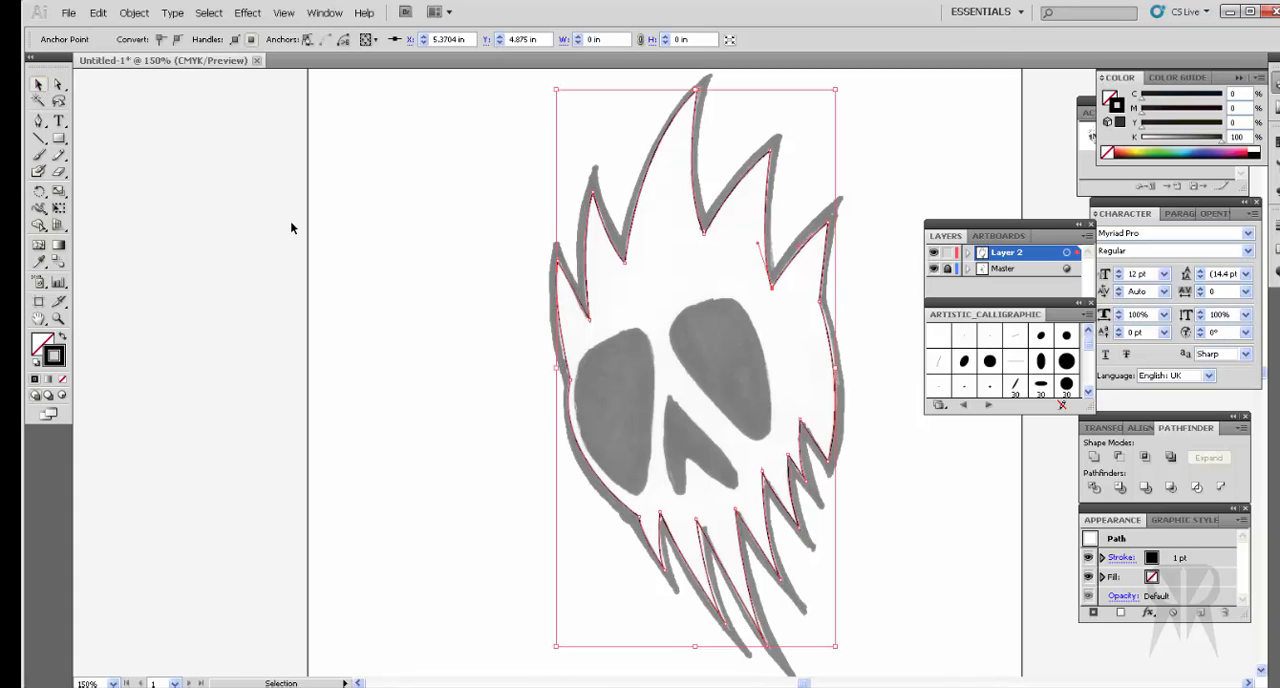
pyautogui.click(290, 220)
pyautogui.click(833, 467)
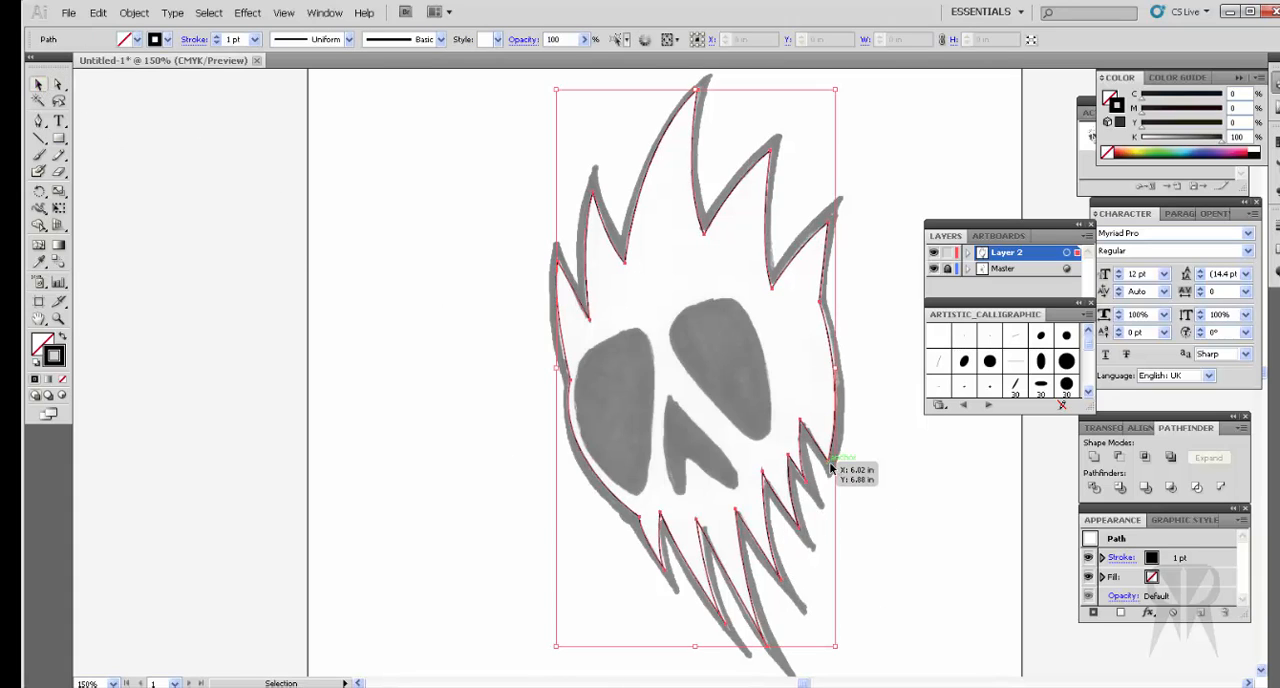
pyautogui.click(58, 86)
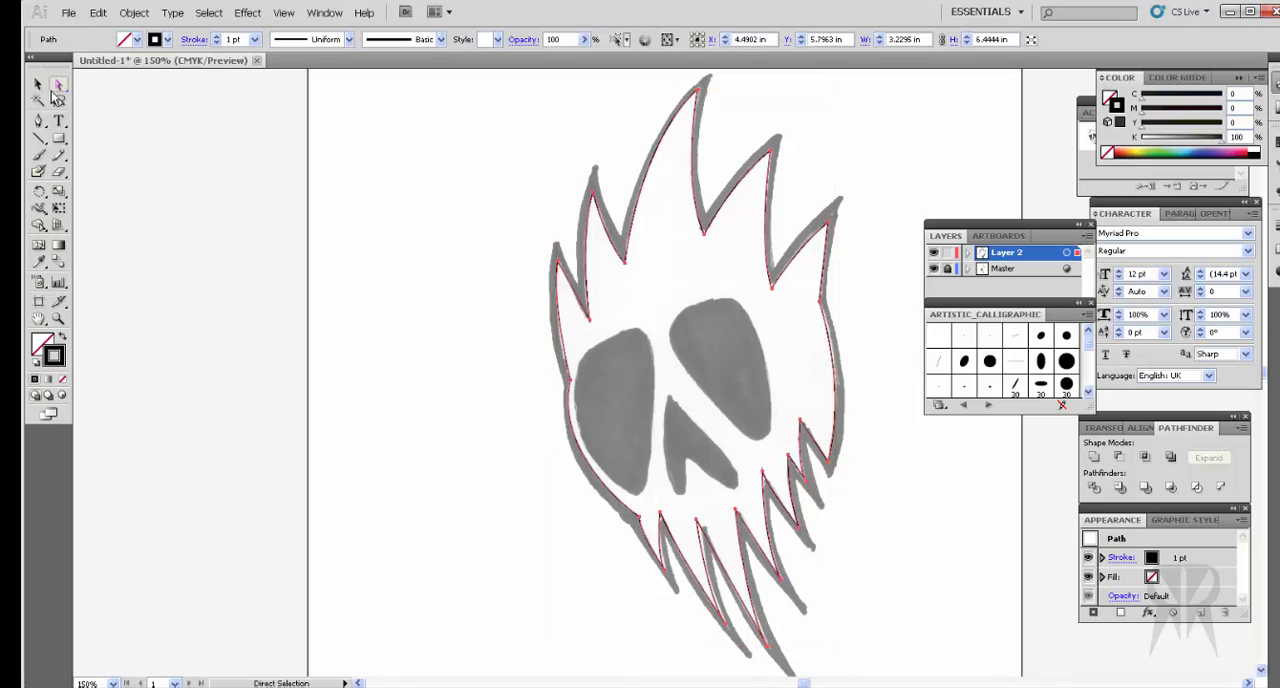
pyautogui.click(37, 85)
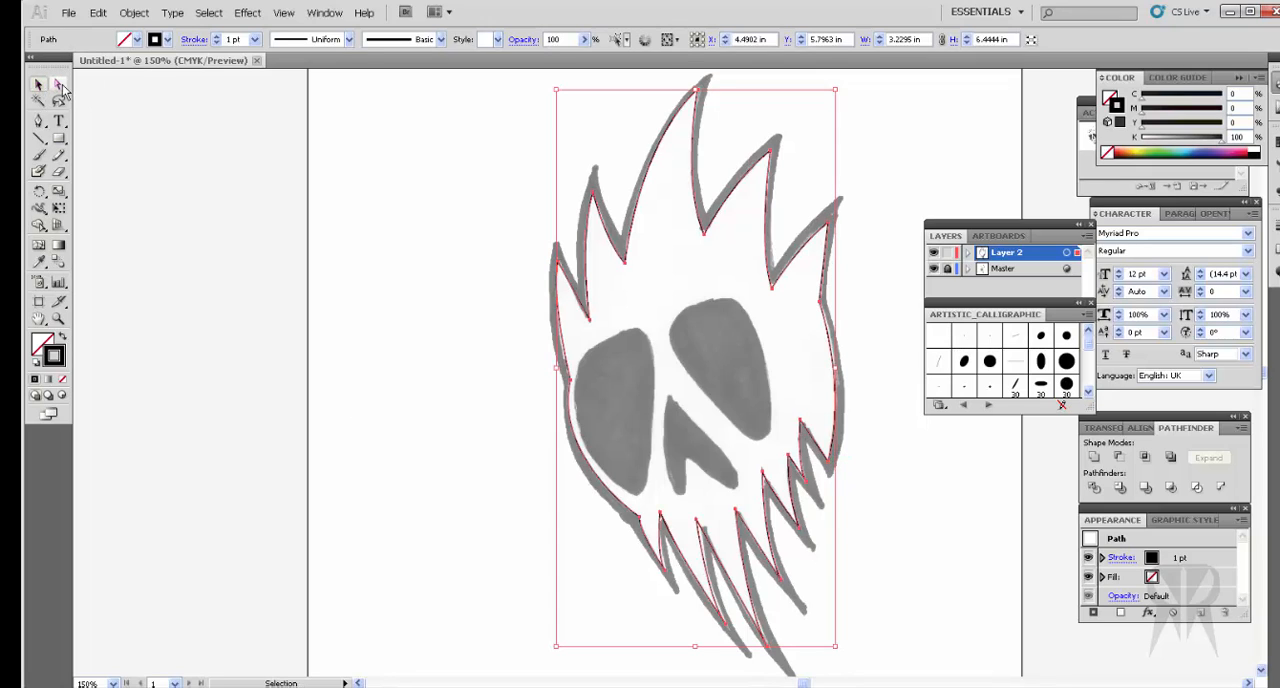
pyautogui.click(59, 86)
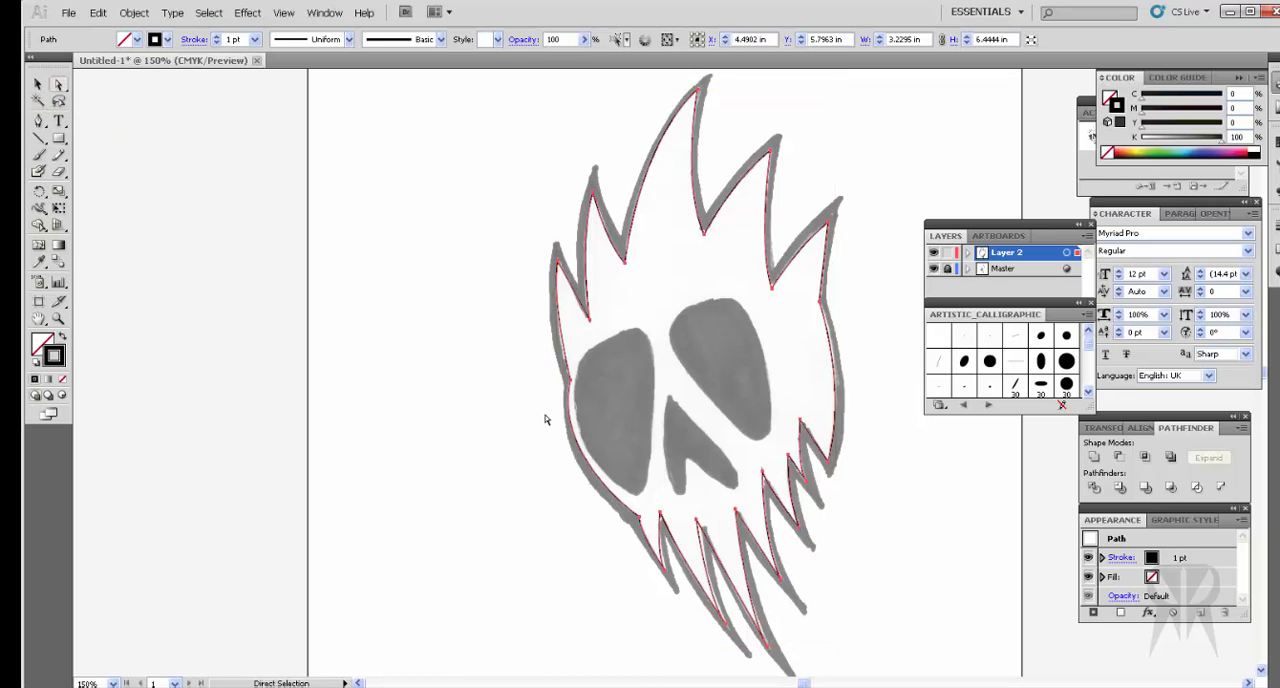
pyautogui.click(742, 259)
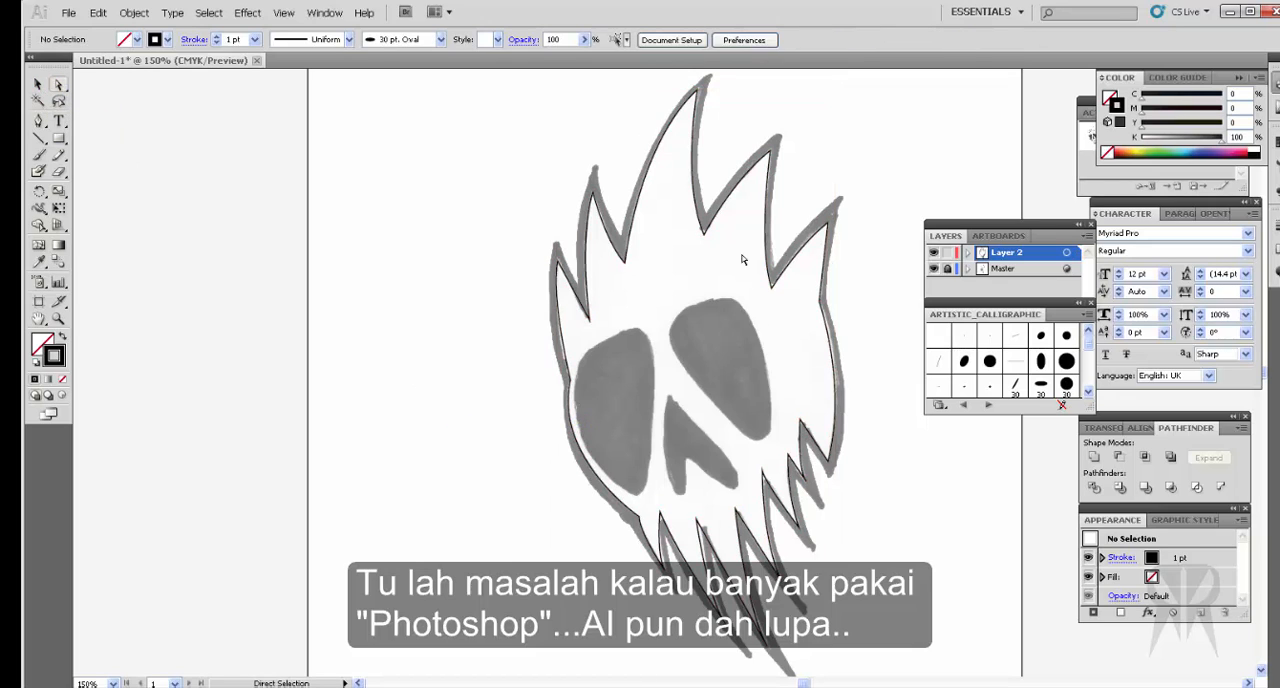
# Step: Select the whole traced outline and paste a duplicate in front, exactly over the original
pyautogui.click(711, 236)
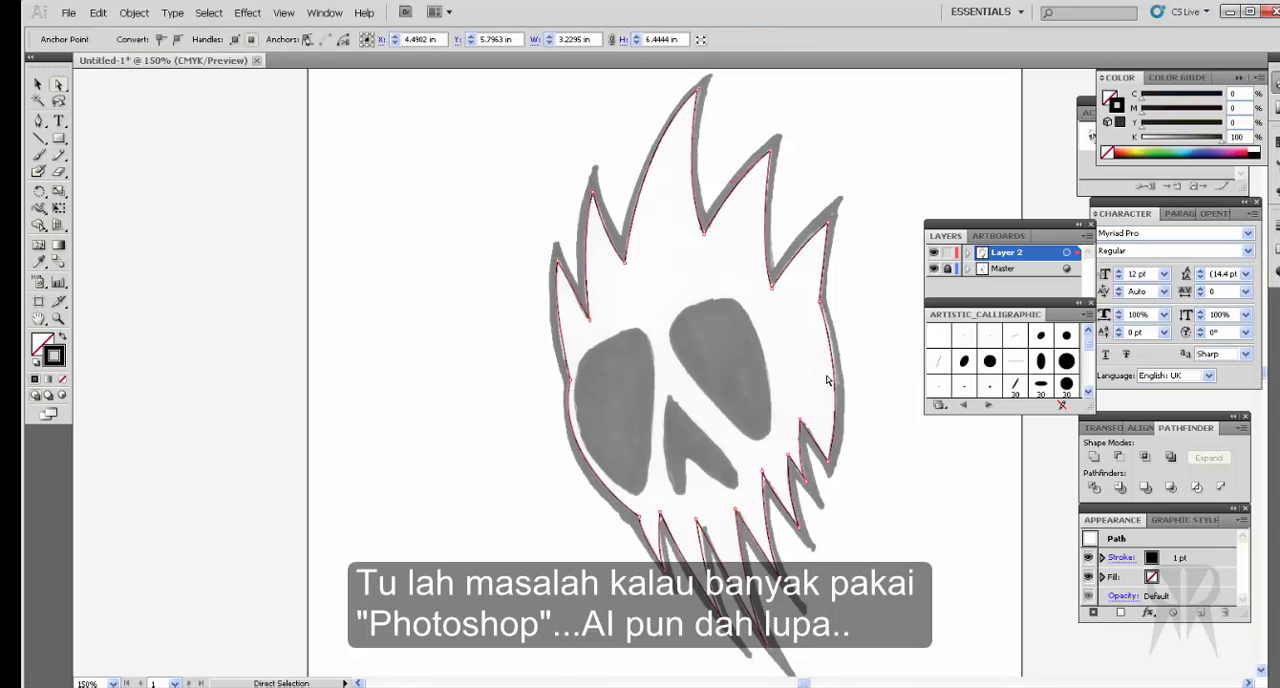
pyautogui.click(37, 85)
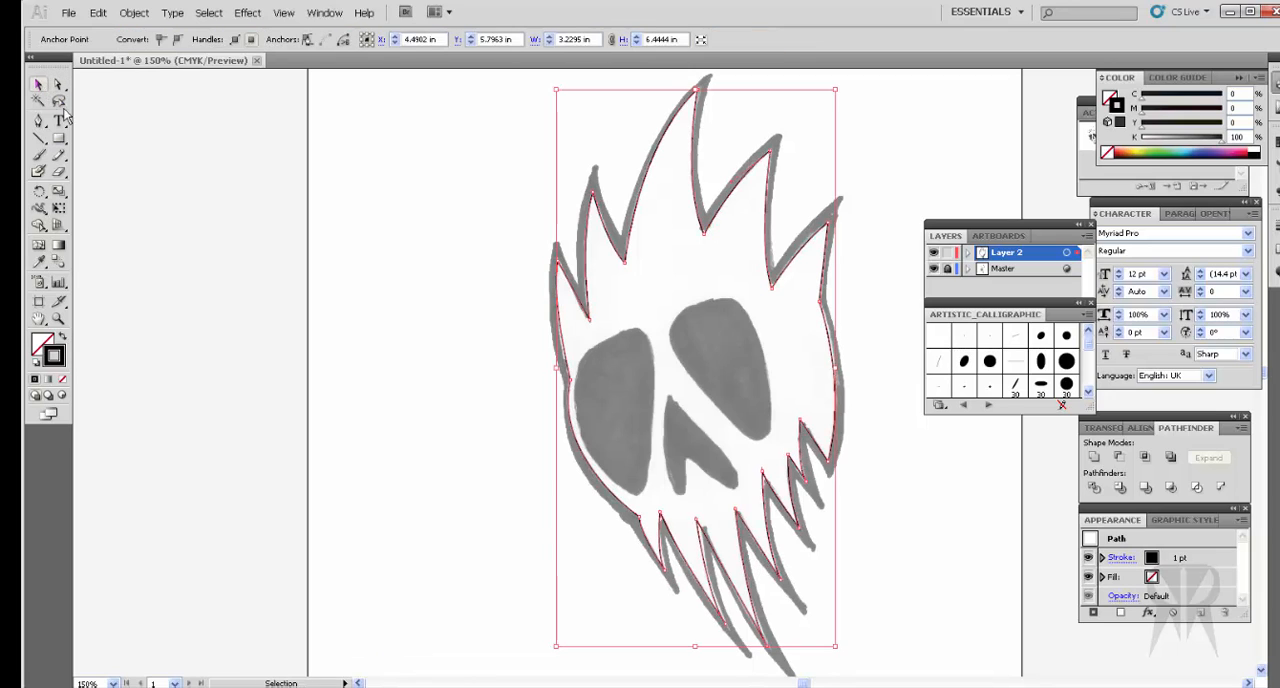
pyautogui.click(177, 166)
pyautogui.click(628, 265)
pyautogui.press('a')
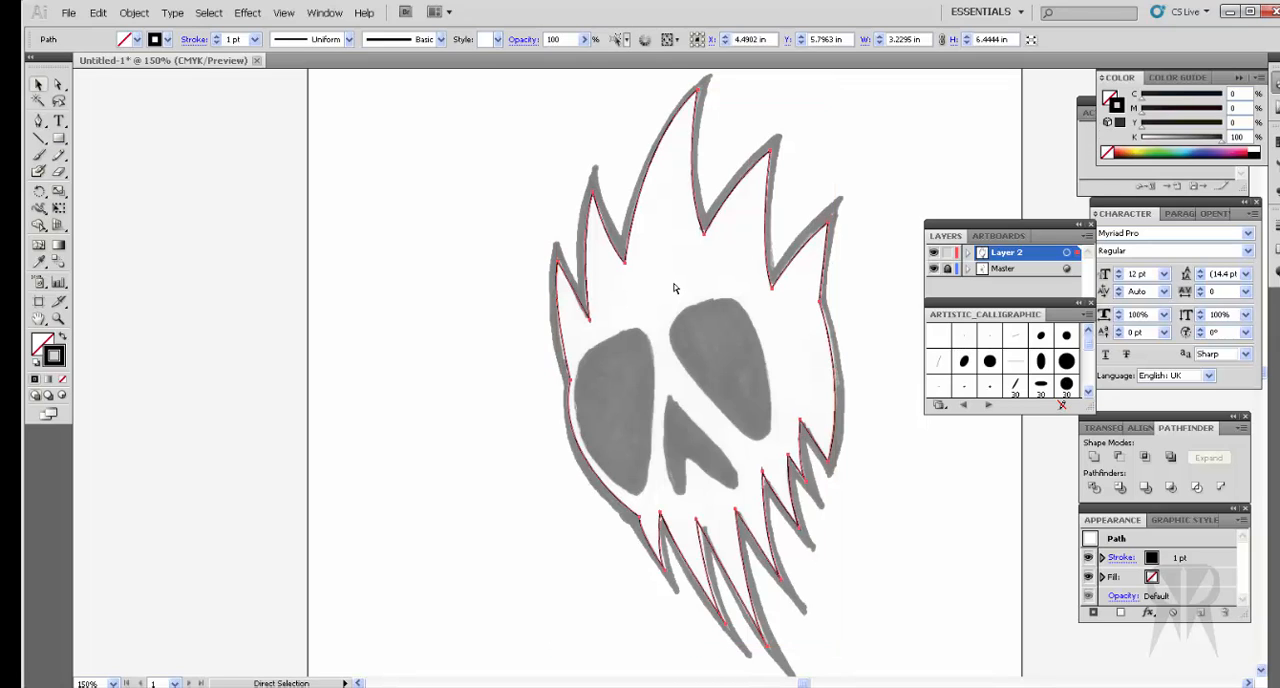
pyautogui.press('v')
pyautogui.hotkey('ctrl', 'f')
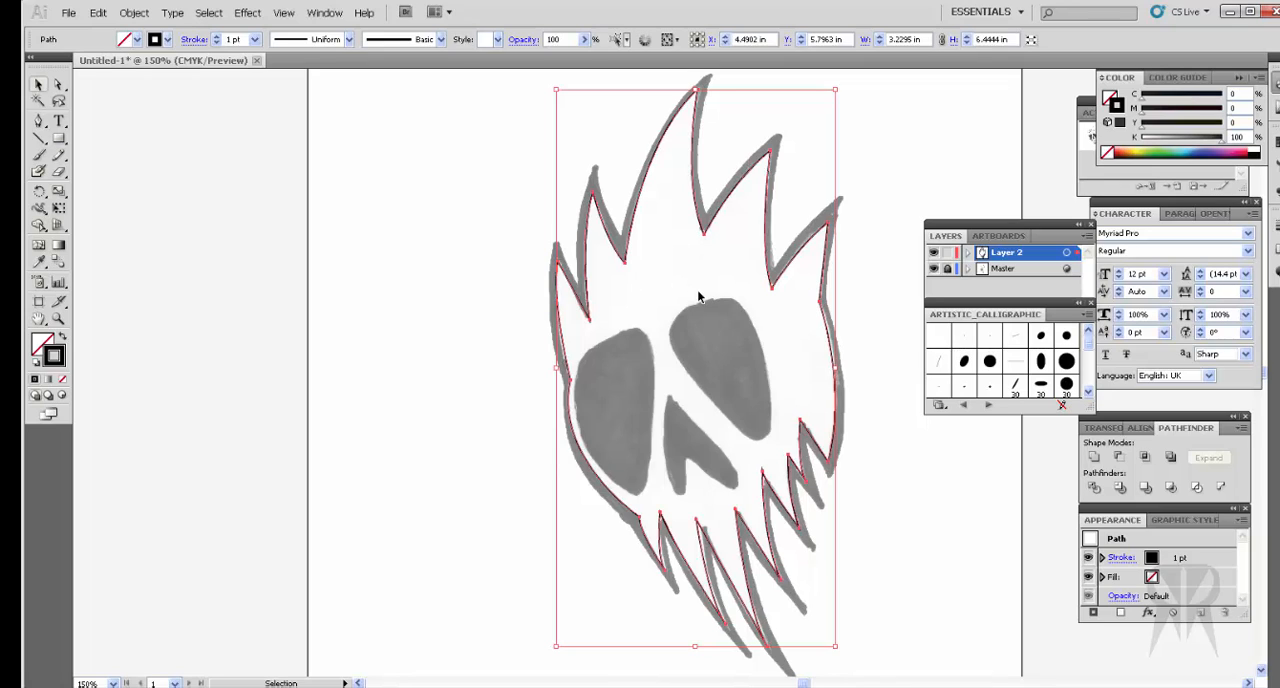
pyautogui.click(58, 86)
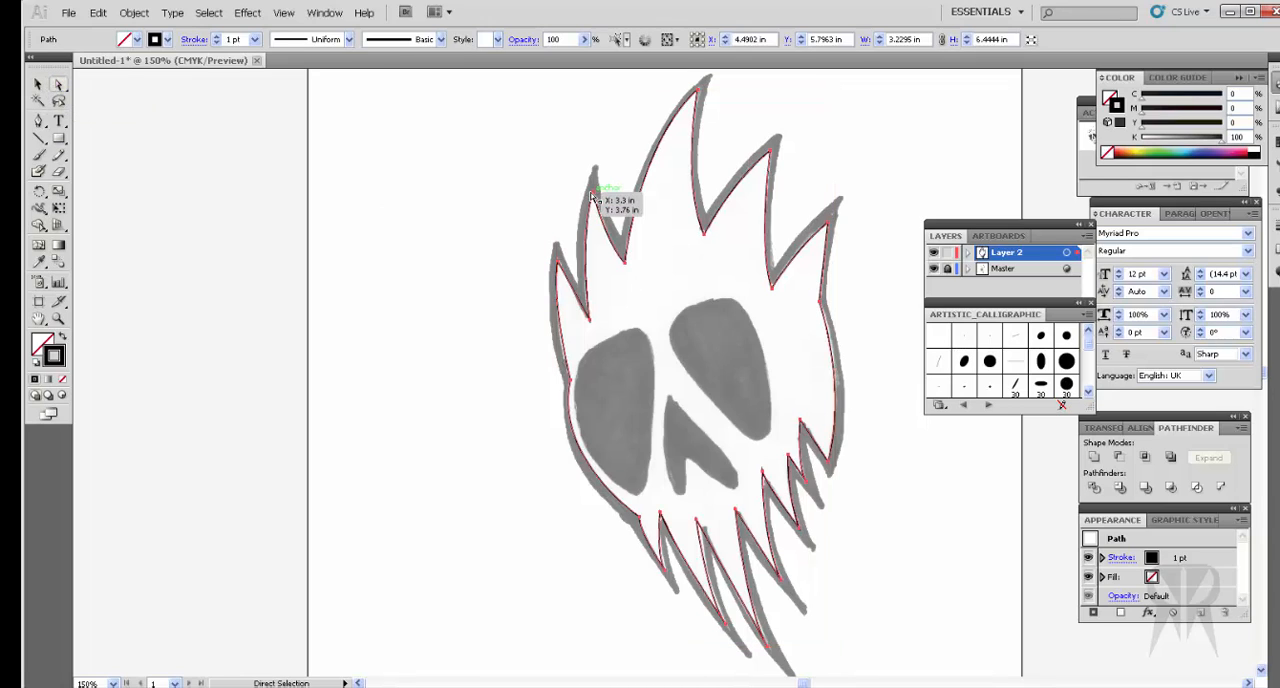
# Step: Move the duplicate's anchors on the two left hair spikes, left cheek and left jaw corner out to the sketch's outer edge
pyautogui.moveTo(596, 198); pyautogui.dragTo(598, 176)
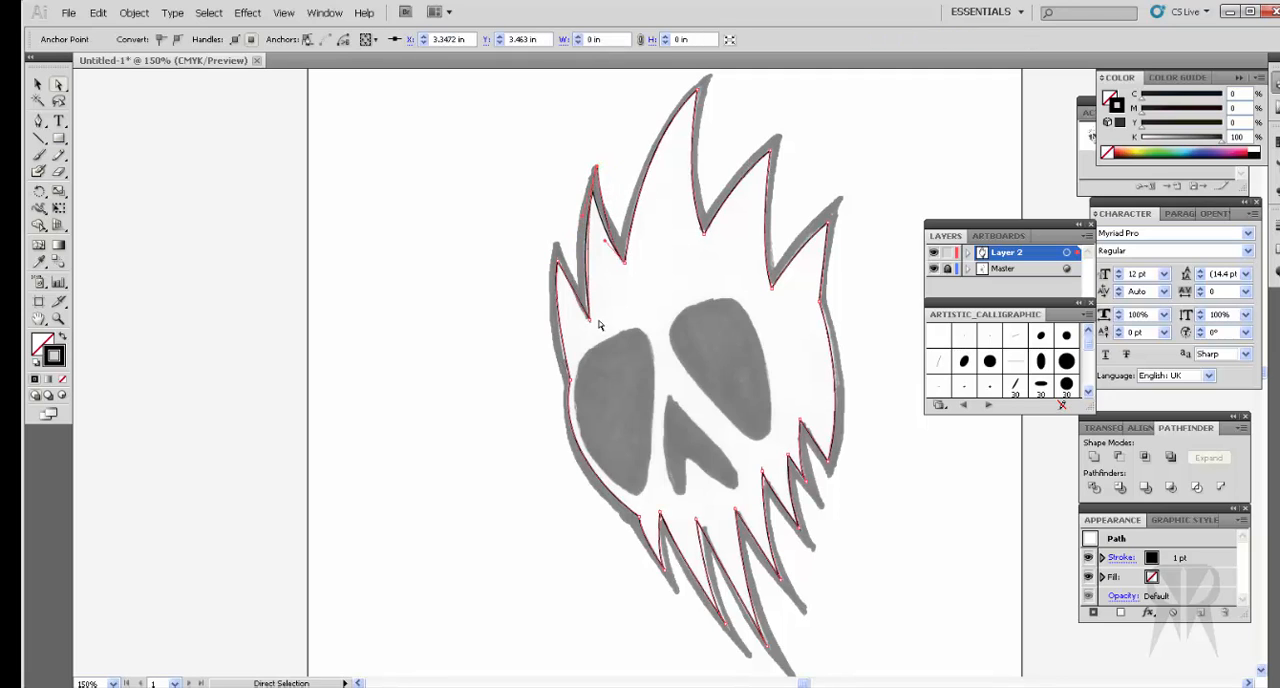
pyautogui.moveTo(592, 327); pyautogui.dragTo(555, 245)
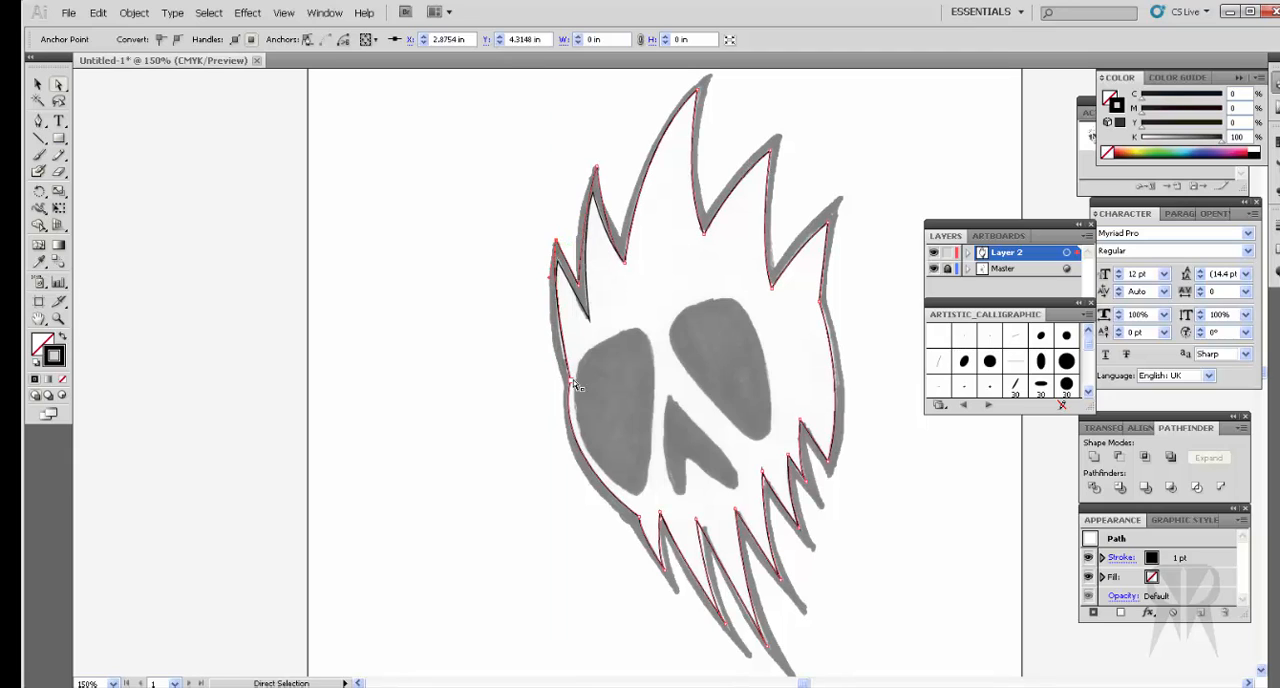
pyautogui.moveTo(573, 388); pyautogui.dragTo(563, 382)
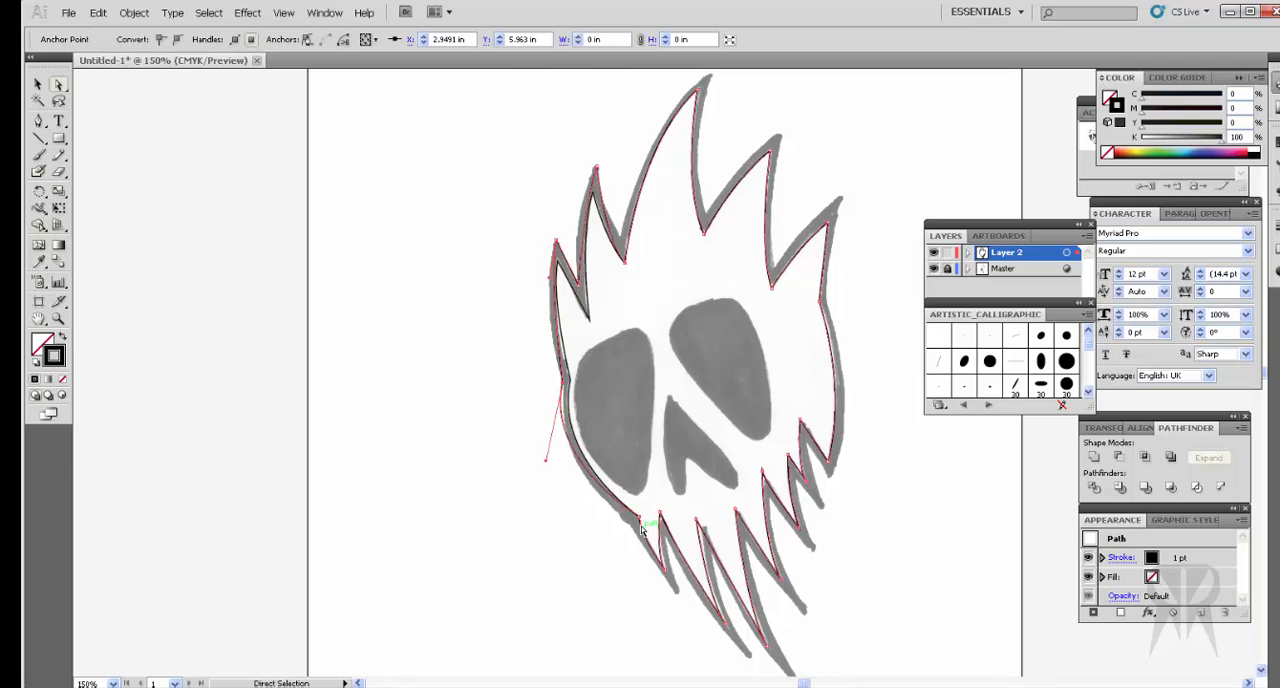
pyautogui.moveTo(638, 517); pyautogui.dragTo(629, 523)
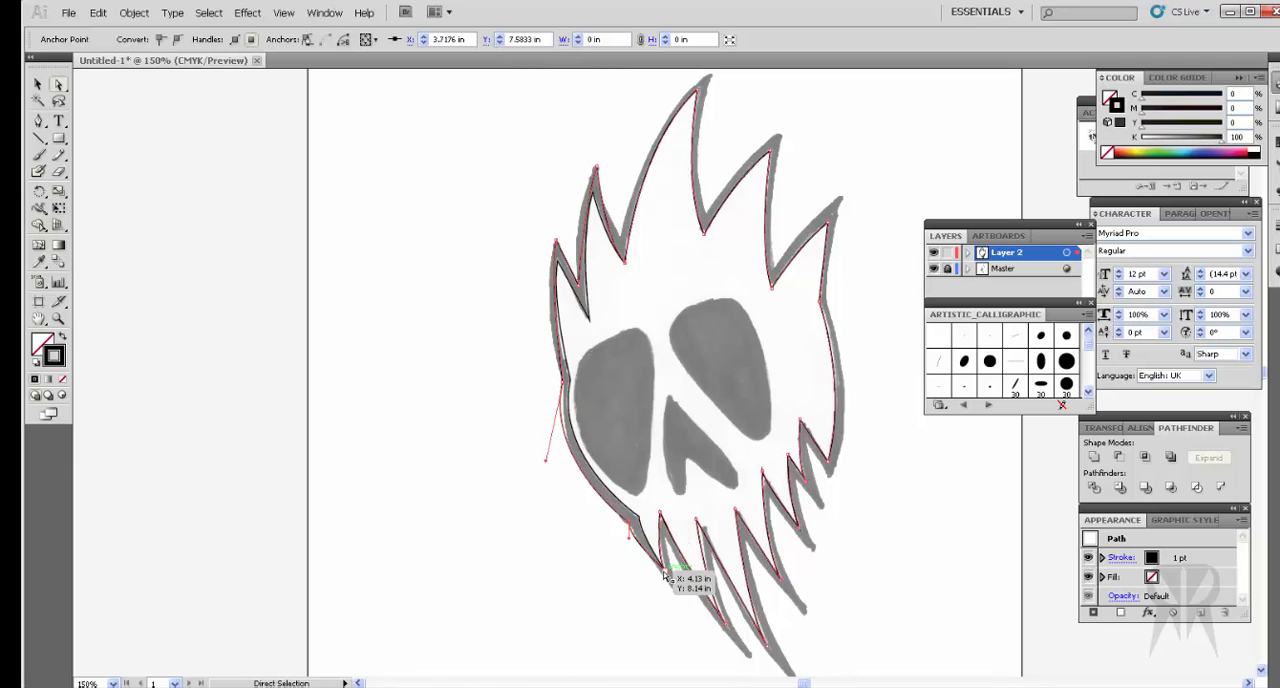
# Step: Extend the duplicate's three leftmost jaw spike tips to the sketch's outer tips and lower the valleys between them to the outer edge
pyautogui.moveTo(664, 571); pyautogui.dragTo(676, 590)
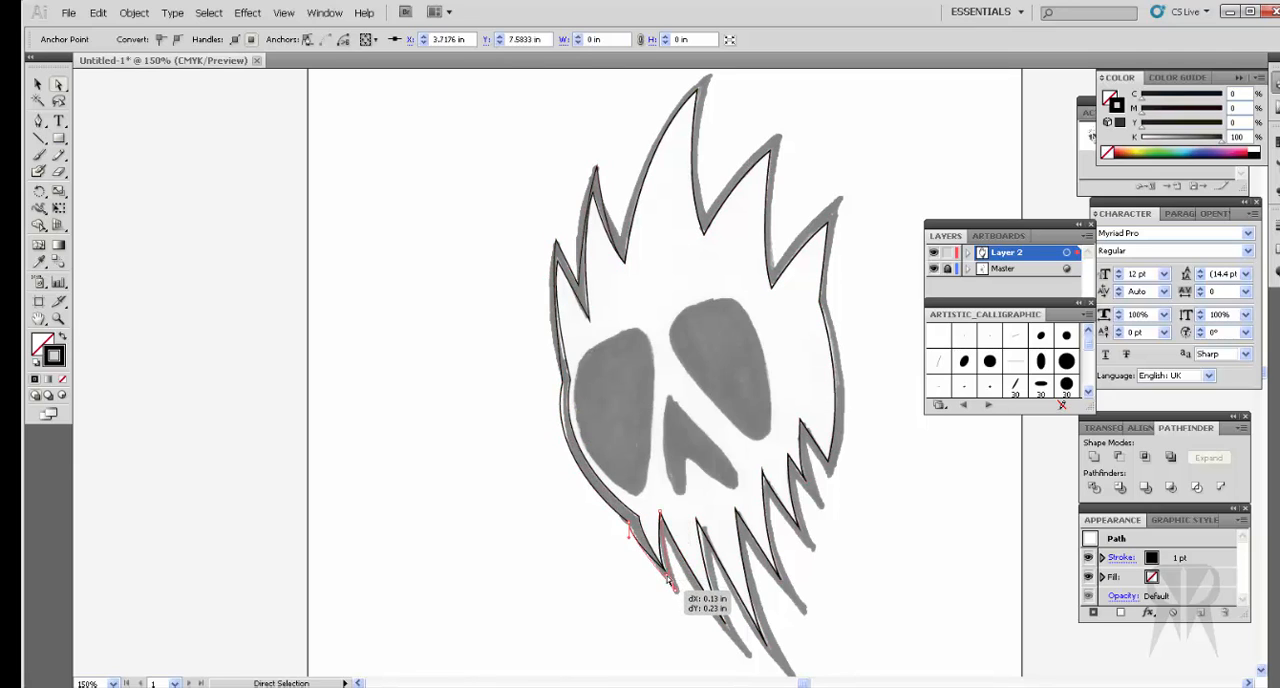
pyautogui.scroll(-1, 711, 562)
pyautogui.scroll(-2, 711, 562)
pyautogui.moveTo(725, 512); pyautogui.dragTo(750, 544)
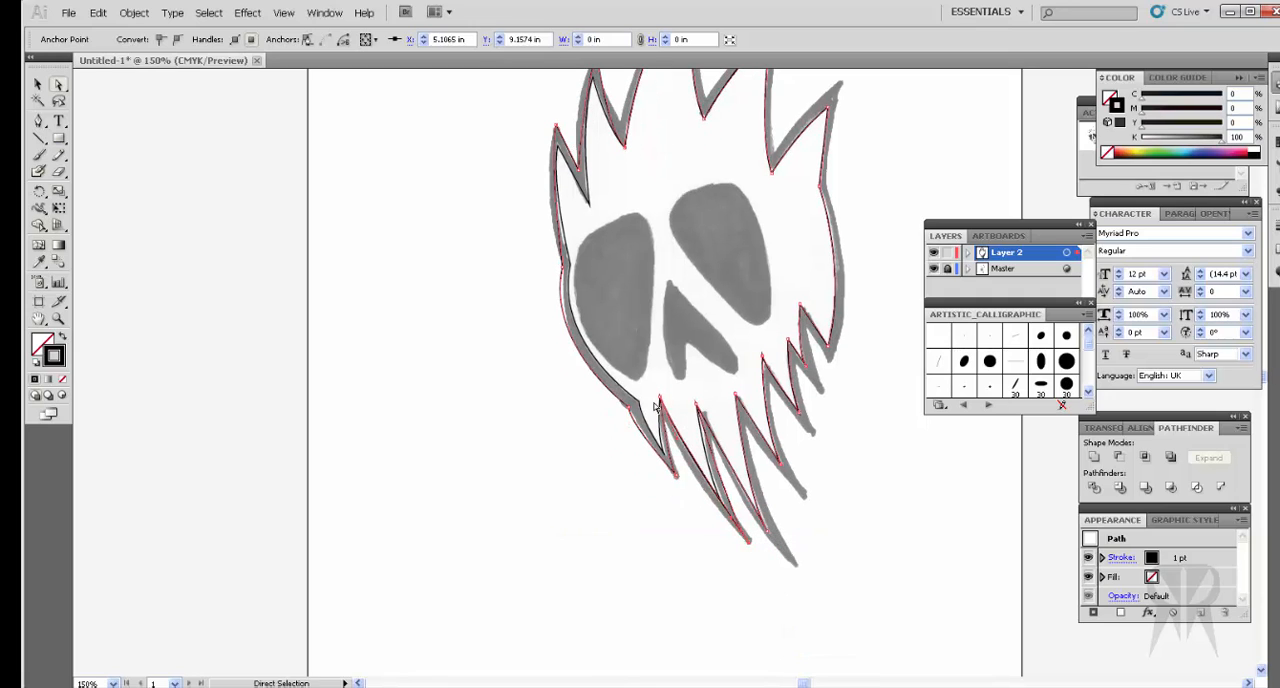
pyautogui.moveTo(662, 401); pyautogui.dragTo(714, 443)
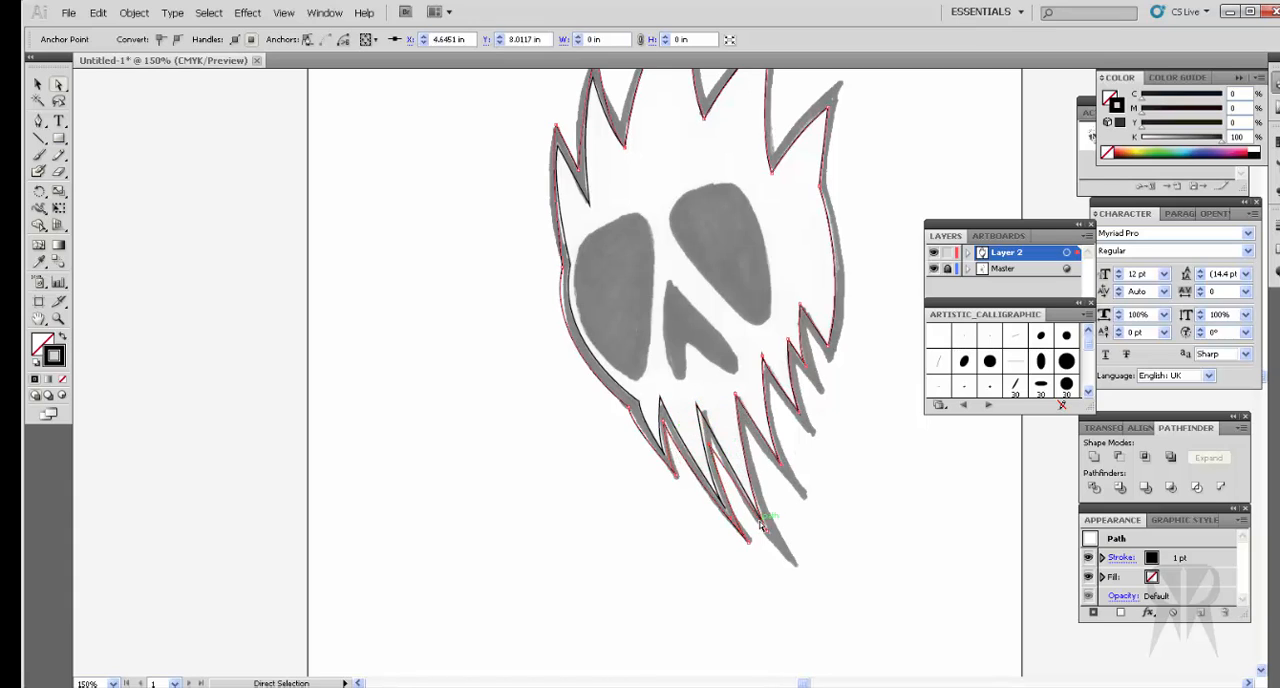
pyautogui.moveTo(756, 520); pyautogui.dragTo(792, 563)
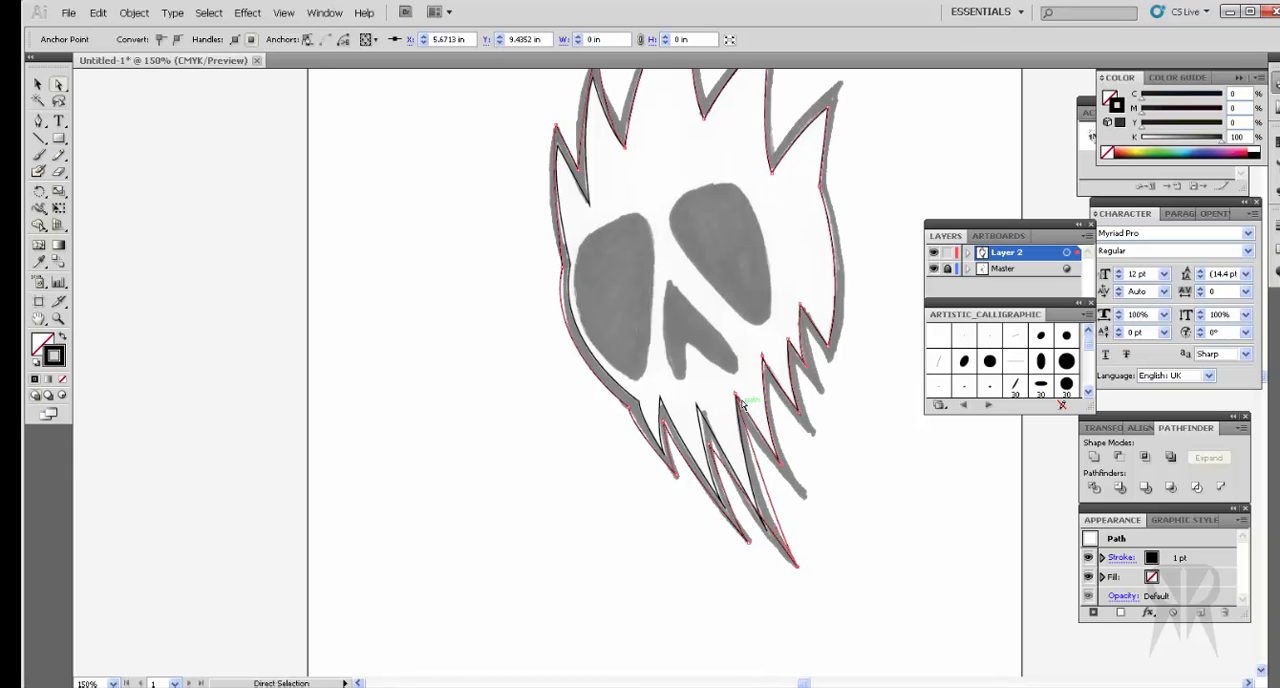
# Step: Move the tips and valleys of the duplicate's remaining right-hand jaw spikes onto the sketch's outer edge
pyautogui.moveTo(733, 390); pyautogui.dragTo(802, 498)
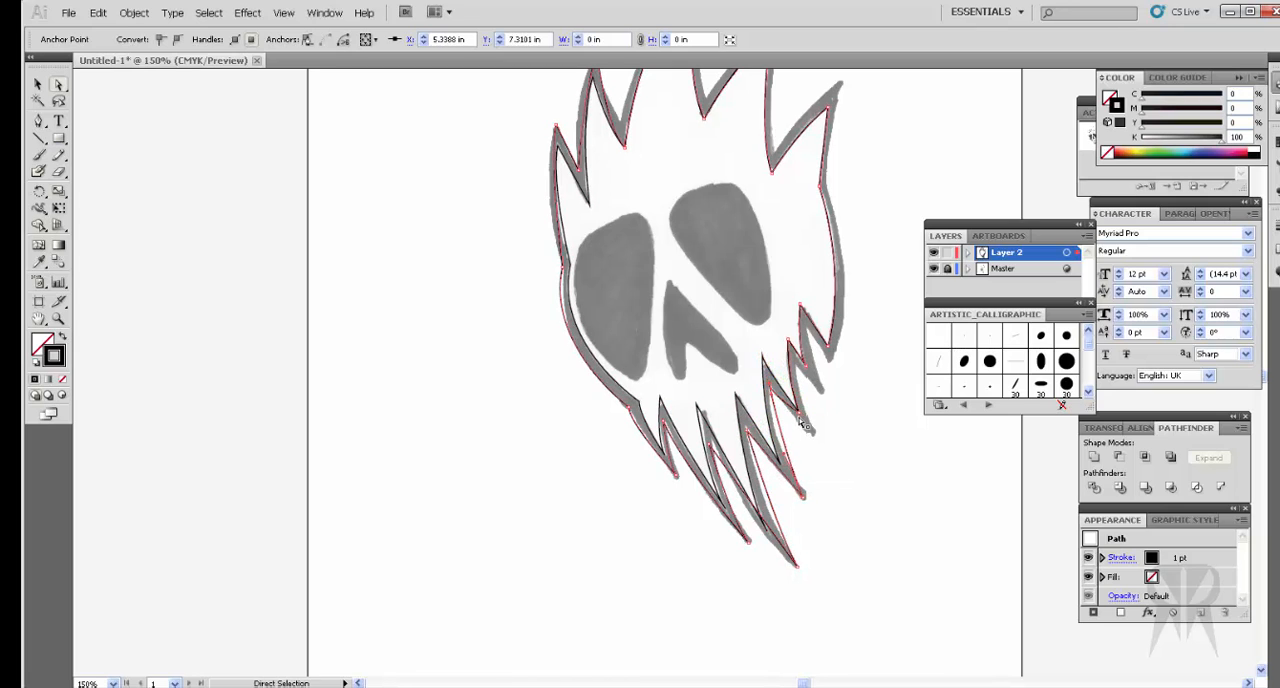
pyautogui.moveTo(797, 410); pyautogui.dragTo(814, 436)
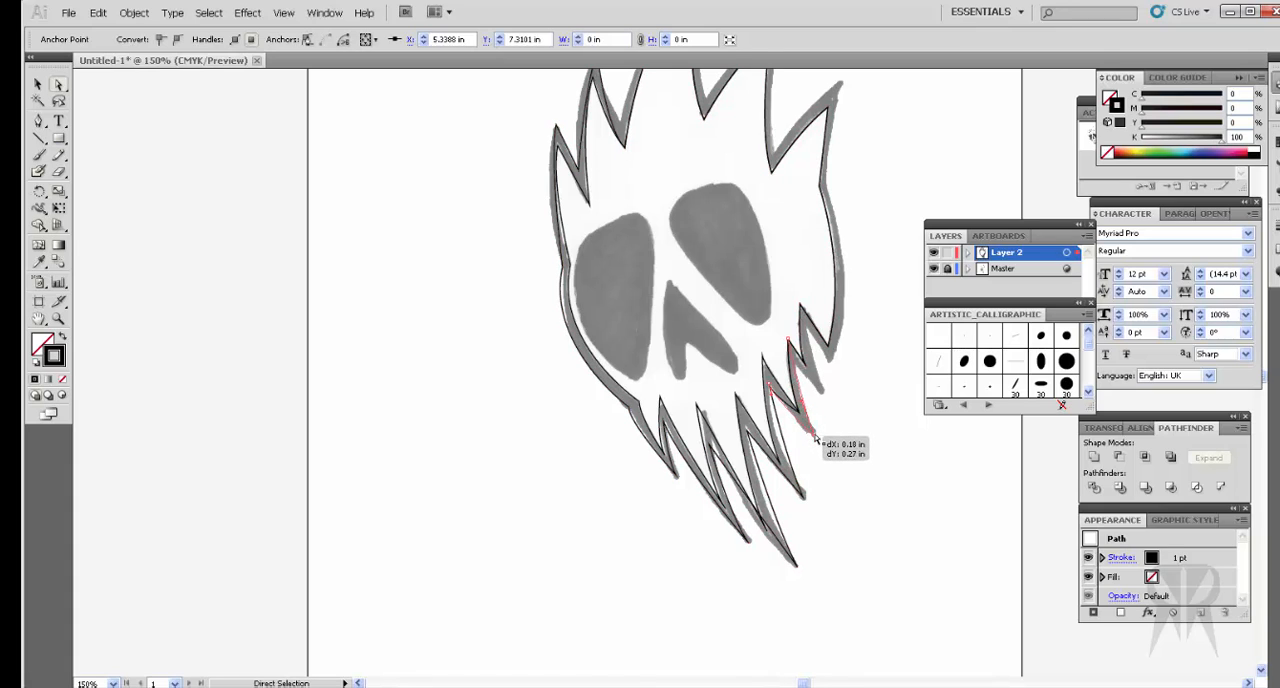
pyautogui.moveTo(788, 341); pyautogui.dragTo(806, 372)
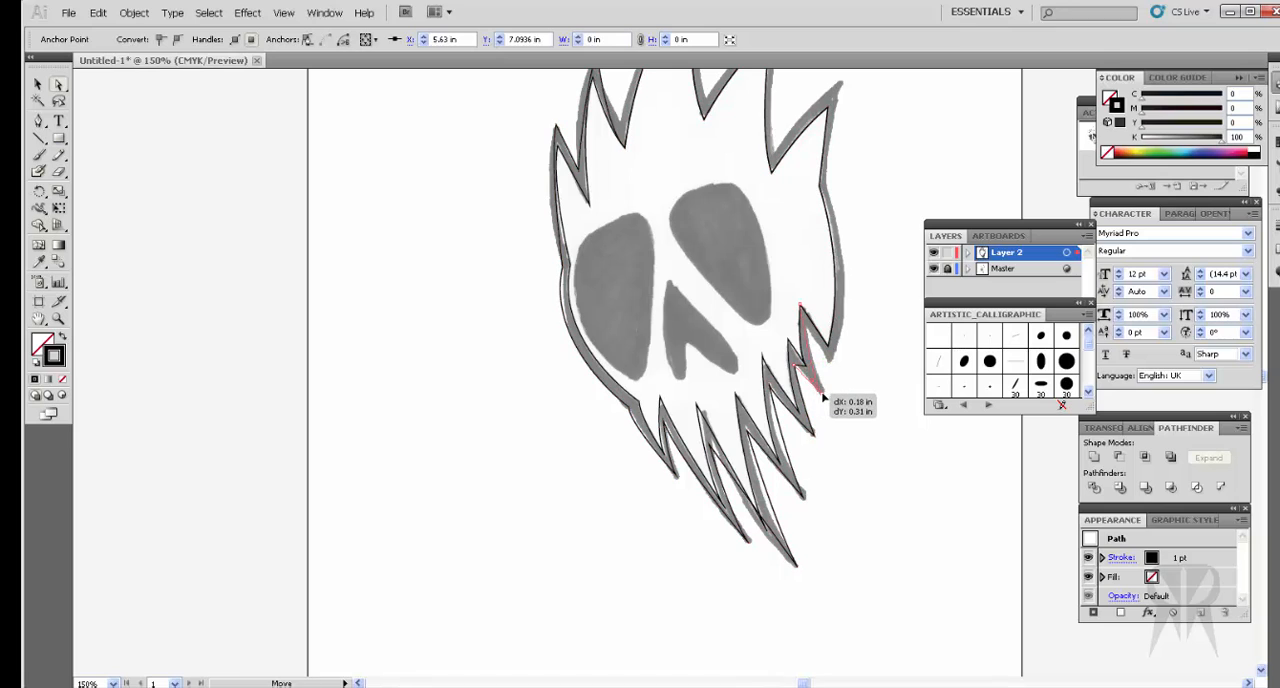
pyautogui.moveTo(810, 306); pyautogui.dragTo(828, 363)
# Step: Move the duplicate's right cheek anchor and the two right hair spikes, including their shared valley, onto the sketch's outer edge
pyautogui.scroll(3, 845, 340)
pyautogui.moveTo(822, 289); pyautogui.dragTo(835, 284)
pyautogui.moveTo(829, 205); pyautogui.dragTo(841, 179)
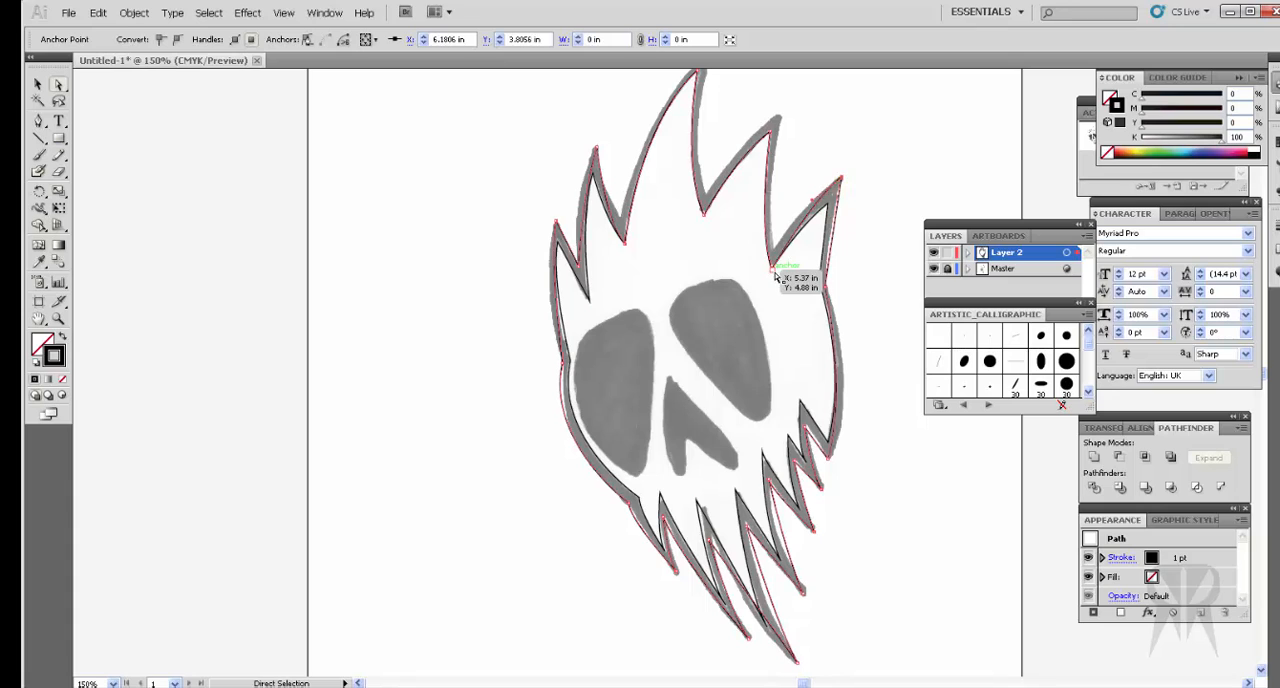
pyautogui.moveTo(773, 270); pyautogui.dragTo(788, 214)
pyautogui.scroll(5, 778, 250)
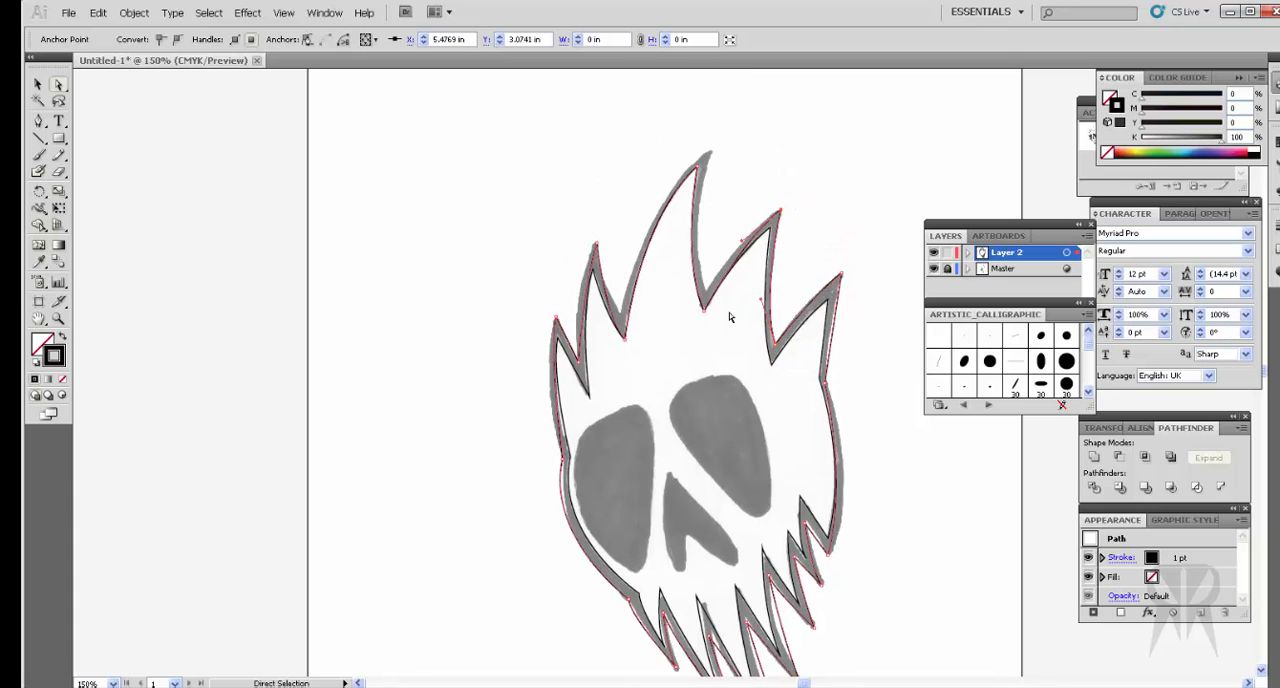
# Step: Move the duplicate's tallest hair spike tip and the valley anchors on both sides of it onto the sketch's outer edge
pyautogui.moveTo(705, 316)
pyautogui.mouseDown()
pyautogui.moveTo(723, 287)
pyautogui.moveTo(704, 304)
pyautogui.mouseUp()
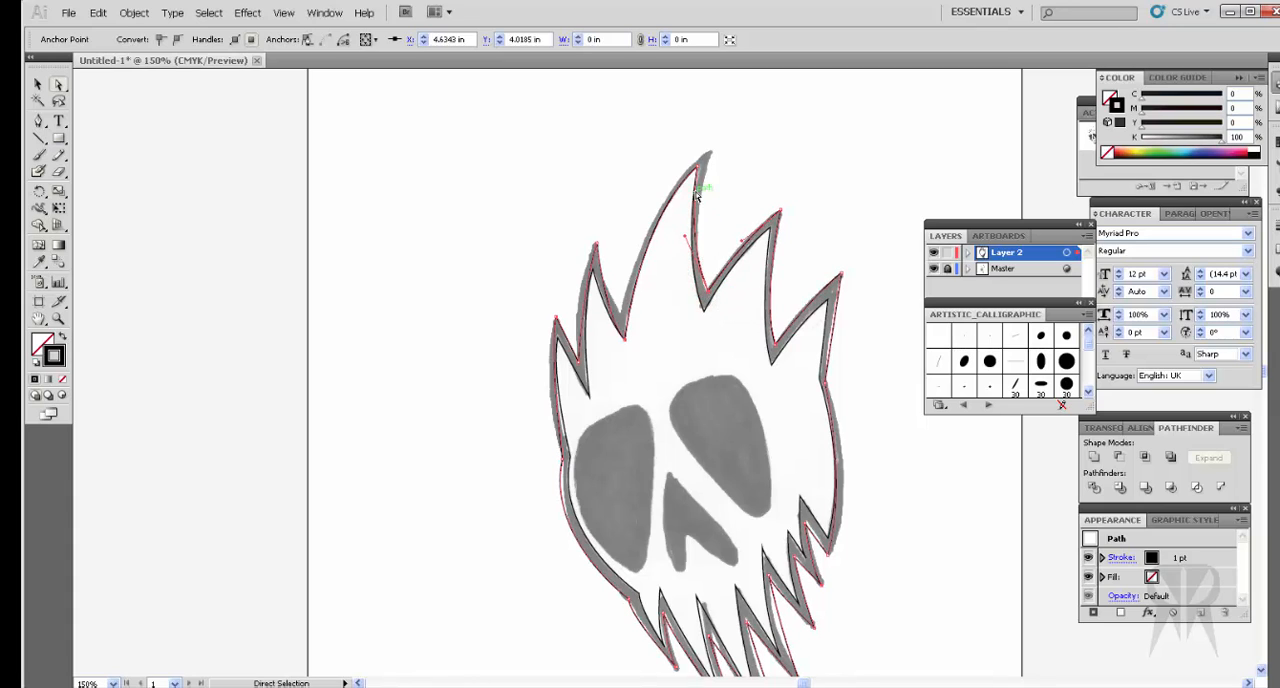
pyautogui.moveTo(698, 173); pyautogui.dragTo(714, 161)
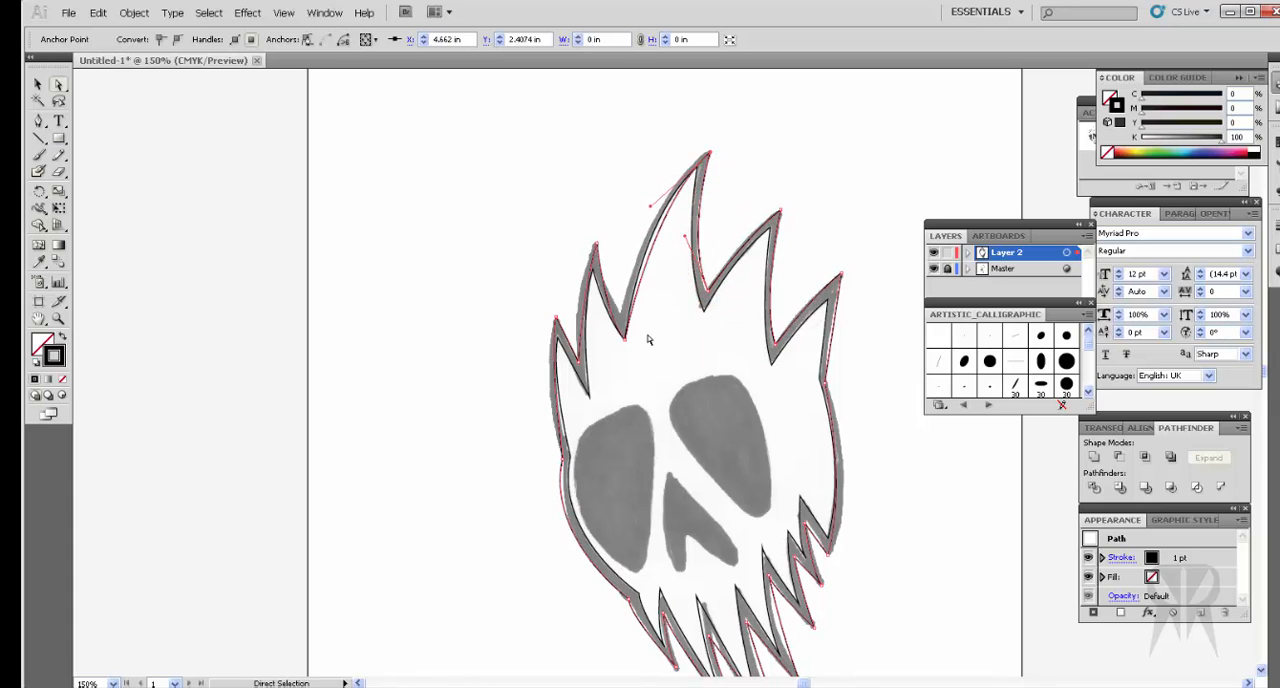
pyautogui.moveTo(627, 344); pyautogui.dragTo(625, 317)
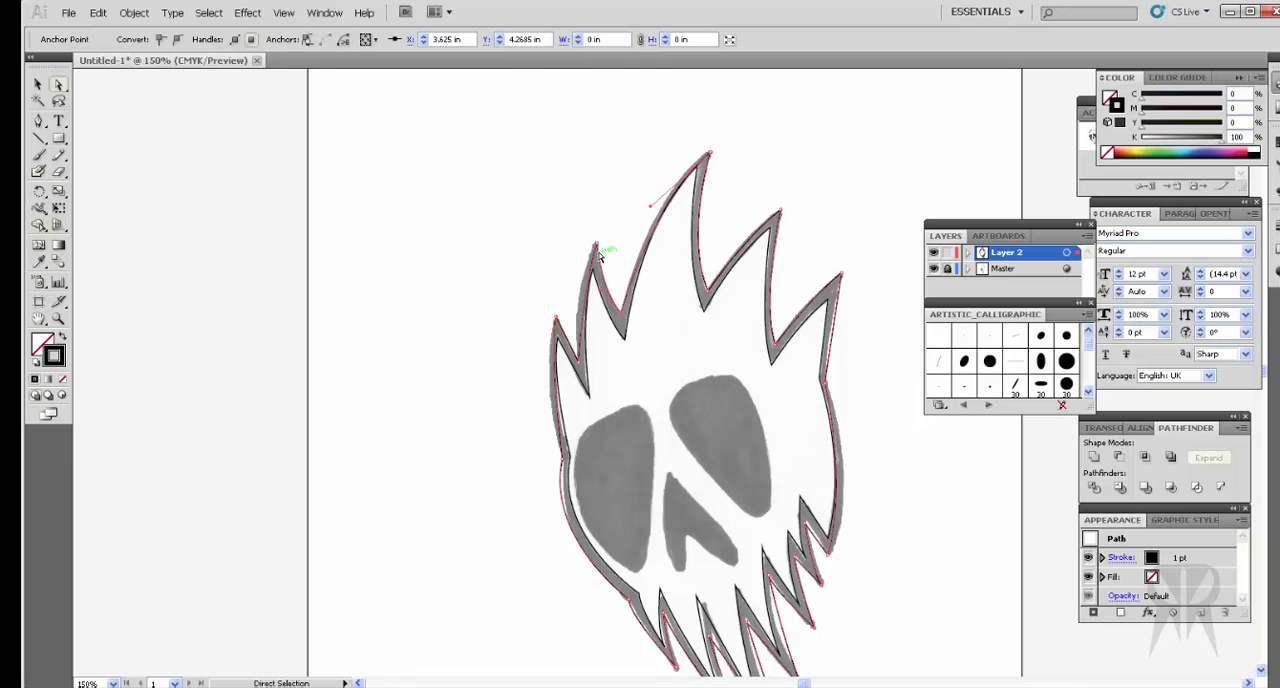
# Step: Bow the left edges of the duplicate's two leftmost hair spikes outward with their tip handles to follow the sketch
pyautogui.click(598, 246)
pyautogui.moveTo(583, 298); pyautogui.dragTo(572, 292)
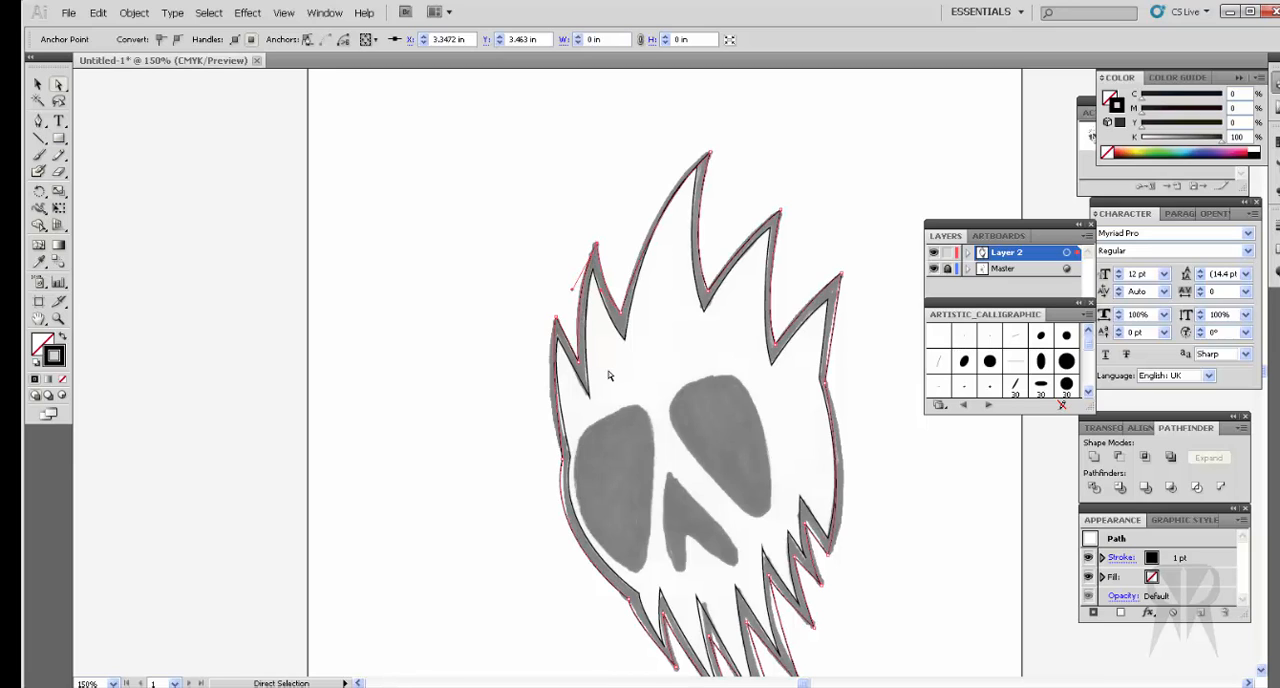
pyautogui.click(556, 319)
pyautogui.moveTo(551, 359); pyautogui.dragTo(537, 369)
# Step: Adjust the left cheek anchor's lower handle so the duplicate's curve follows the sketch's outer edge
pyautogui.scroll(-3, 594, 466)
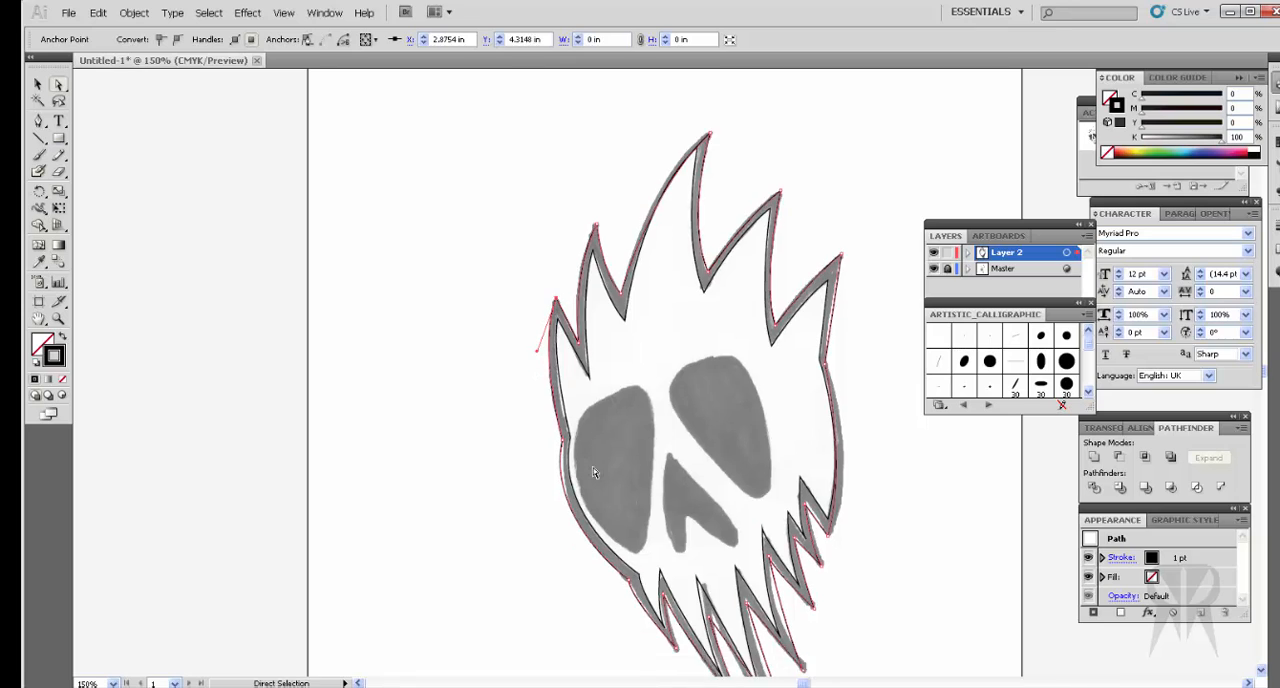
pyautogui.click(563, 309)
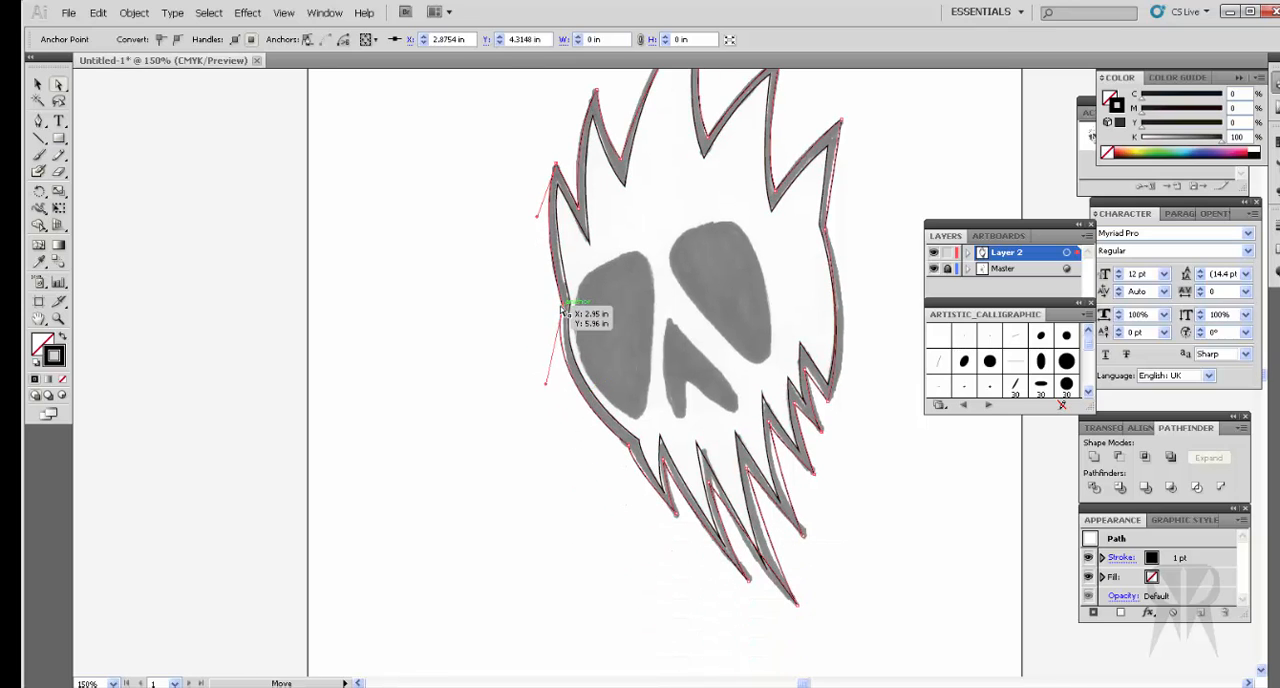
pyautogui.moveTo(545, 387); pyautogui.dragTo(556, 389)
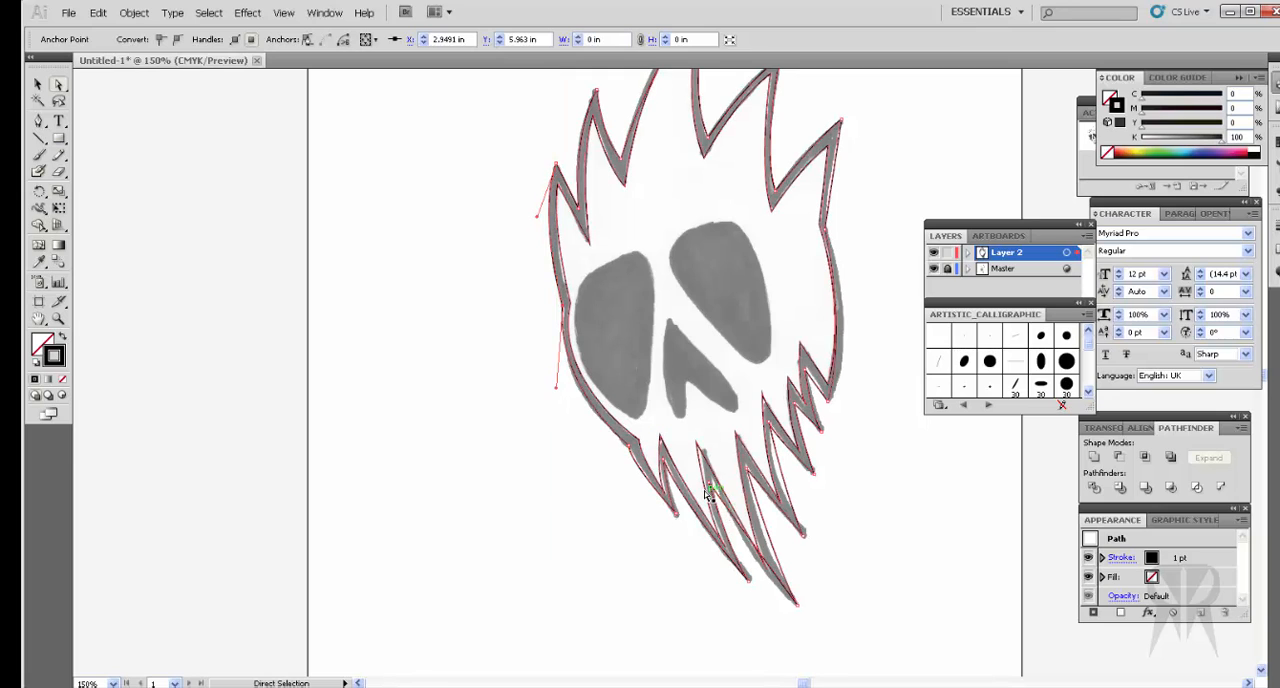
# Step: Move the inner outline's anchor above the two longest jaw spikes onto the sketch, and adjust the handle on the outer outline's longest spike tip
pyautogui.moveTo(697, 446); pyautogui.dragTo(709, 458)
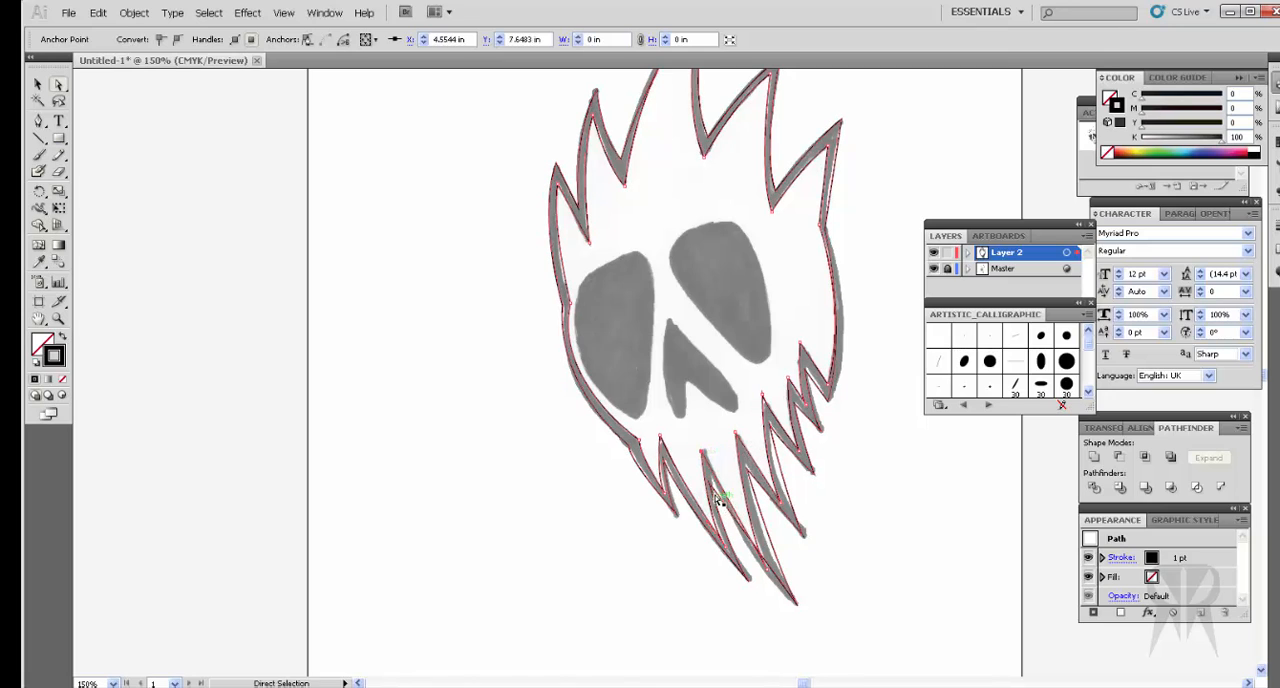
pyautogui.click(710, 489)
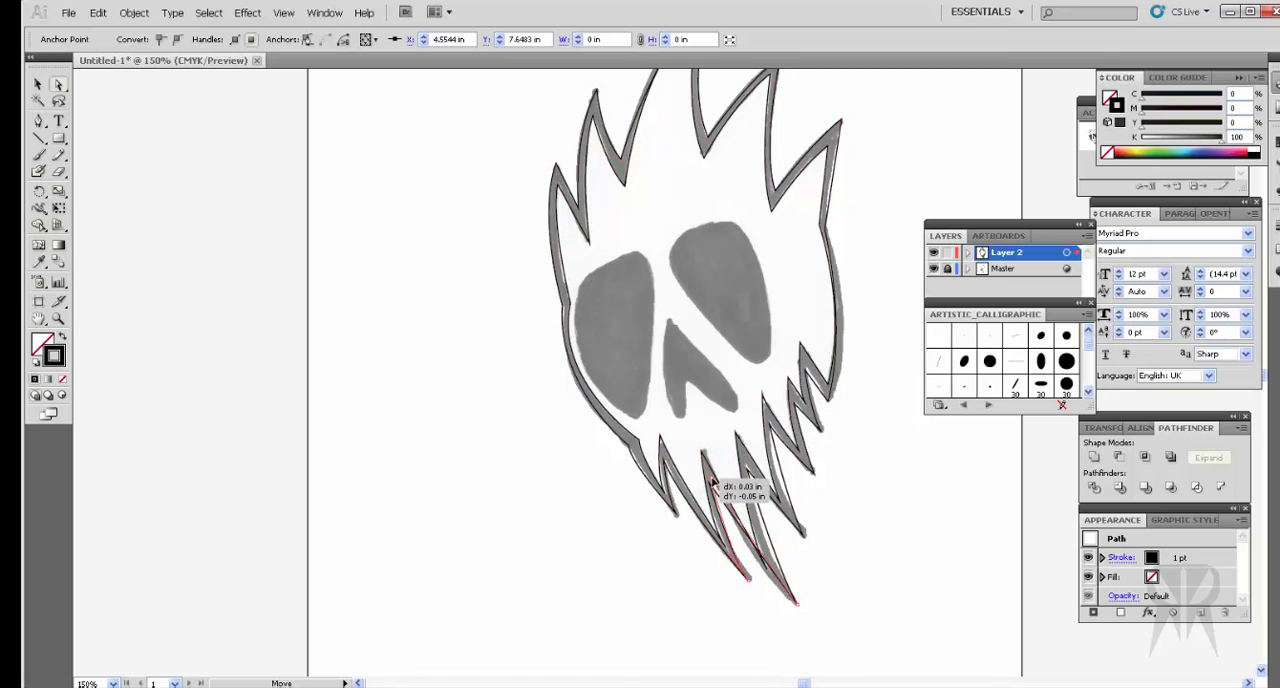
pyautogui.click(799, 606)
pyautogui.moveTo(778, 570)
pyautogui.mouseDown()
pyautogui.moveTo(777, 591)
pyautogui.moveTo(757, 571)
pyautogui.moveTo(777, 569)
pyautogui.mouseUp()
pyautogui.moveTo(781, 563); pyautogui.dragTo(780, 564)
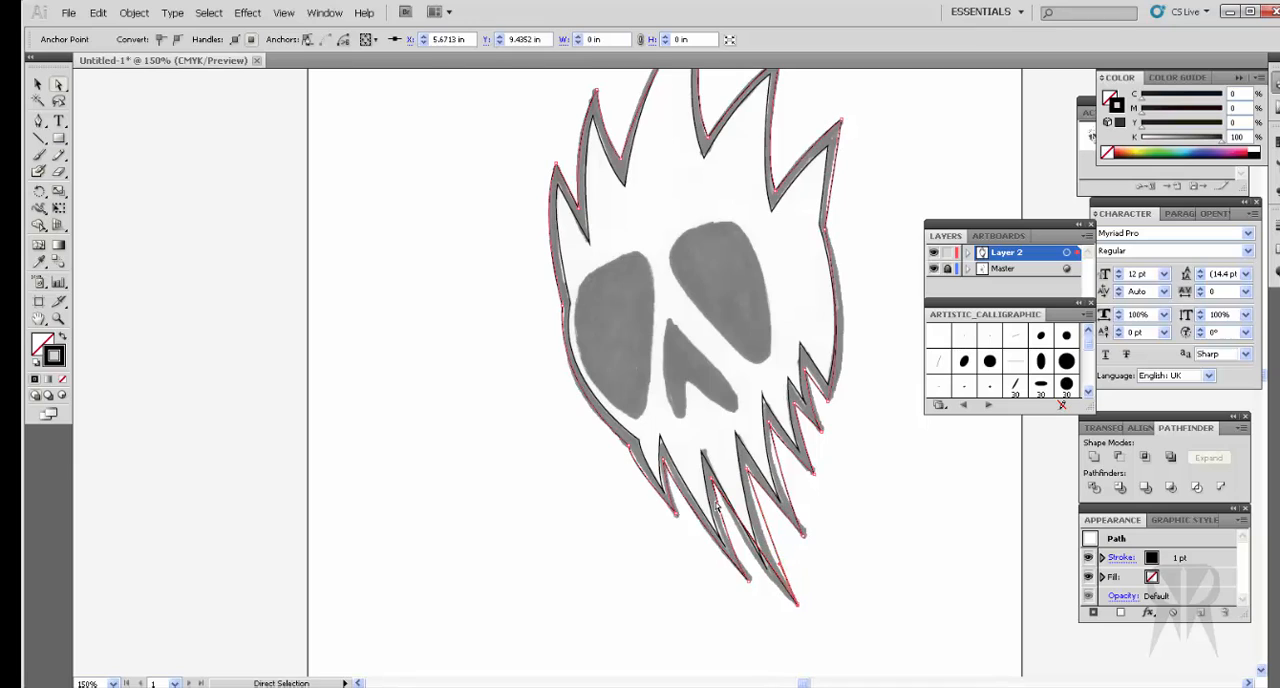
# Step: Adjust and then delete the outer outline's valley anchor between the two longest jaw spikes
pyautogui.click(718, 485)
pyautogui.press('v')
pyautogui.click(795, 604)
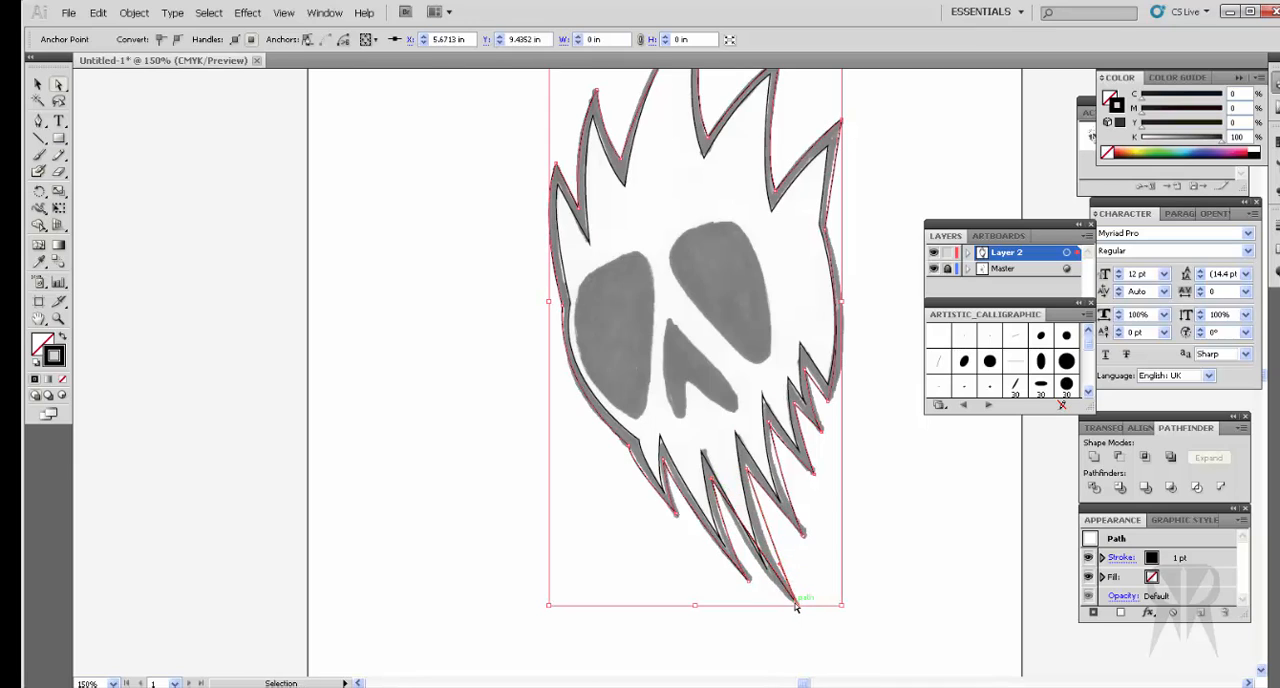
pyautogui.hotkey('ctrl', '+')
pyautogui.hotkey('ctrl', '+')
pyautogui.scroll(-6, 778, 590)
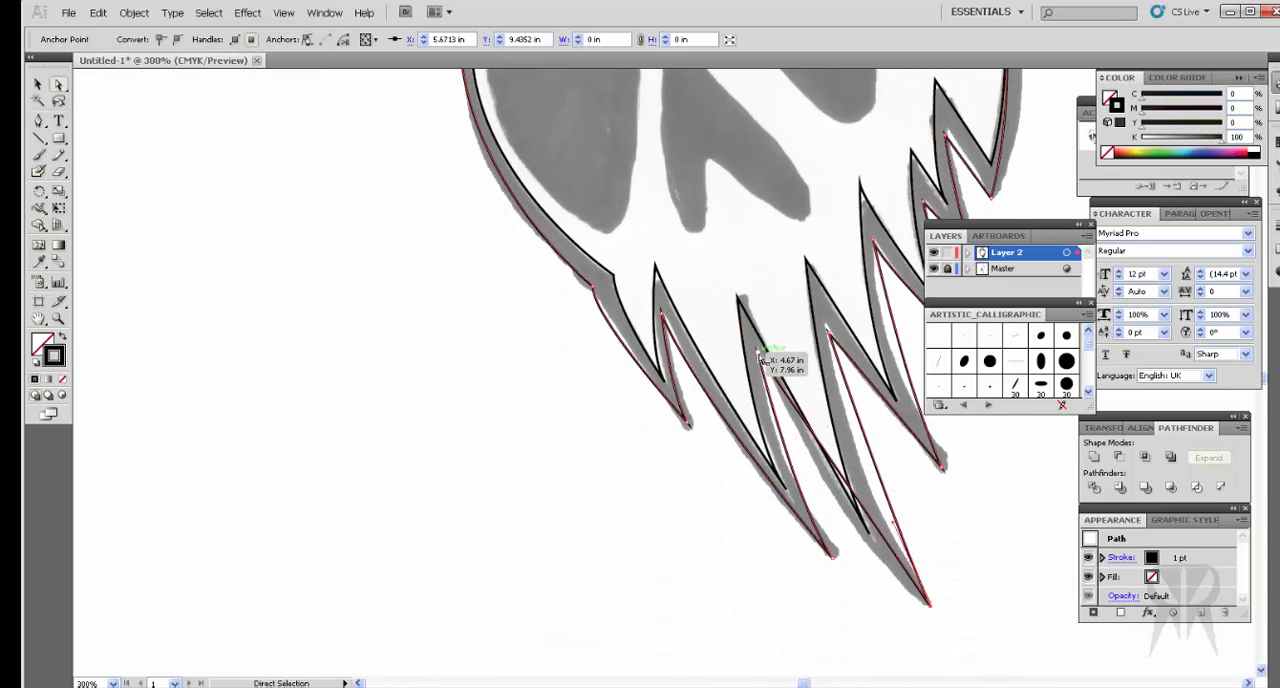
pyautogui.moveTo(760, 358)
pyautogui.mouseDown()
pyautogui.moveTo(776, 368)
pyautogui.moveTo(796, 436)
pyautogui.moveTo(757, 351)
pyautogui.mouseUp()
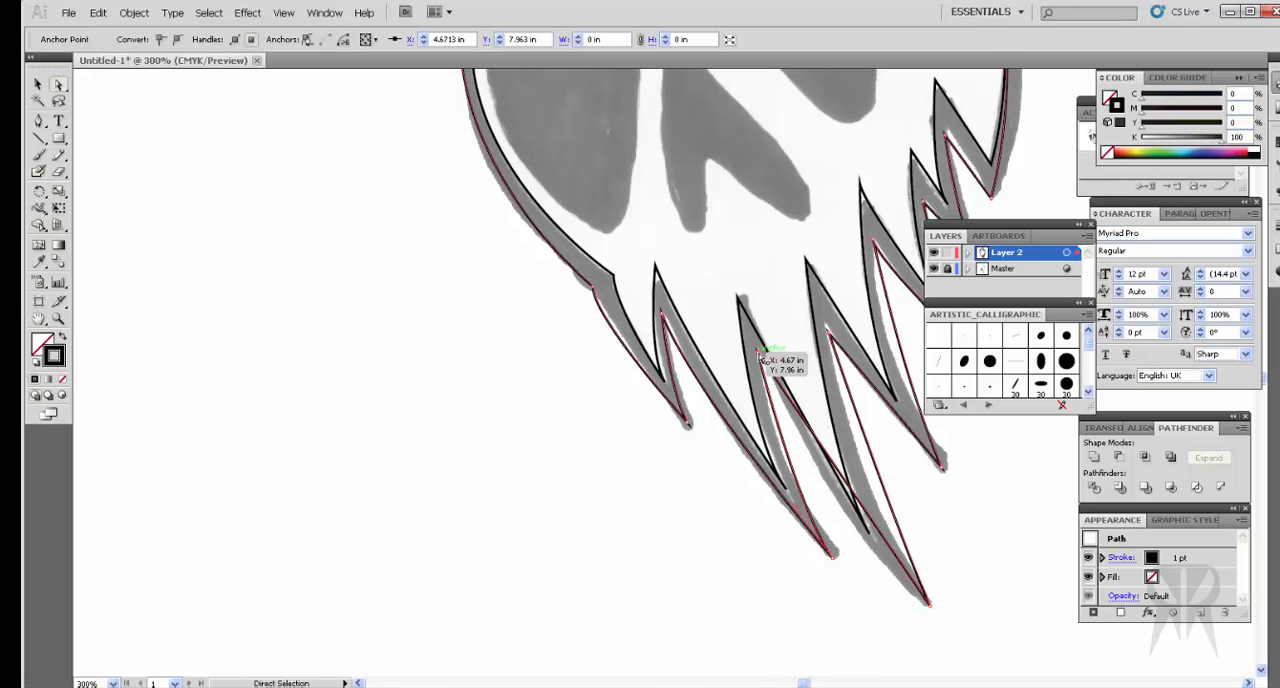
pyautogui.click(760, 357)
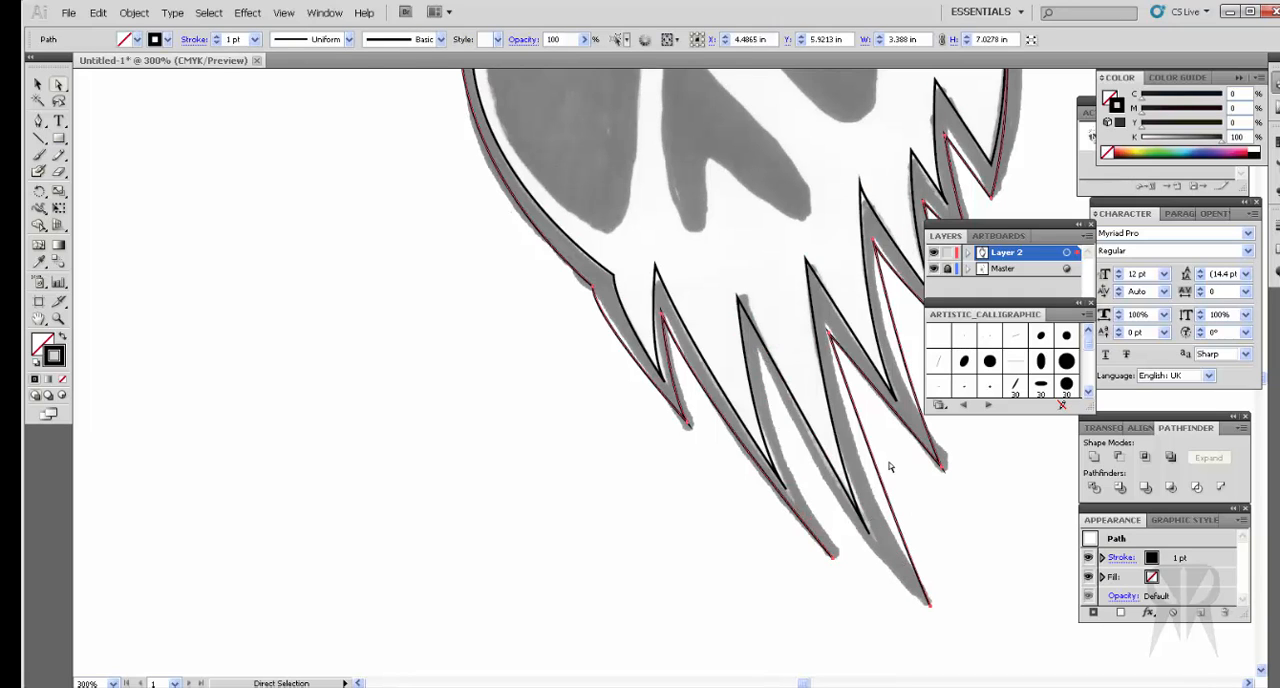
# Step: Close the outer outline's gap with the Pen tool, from the longest jaw spike's tip through a curved valley anchor to the neighbouring spike's tip
pyautogui.click(38, 120)
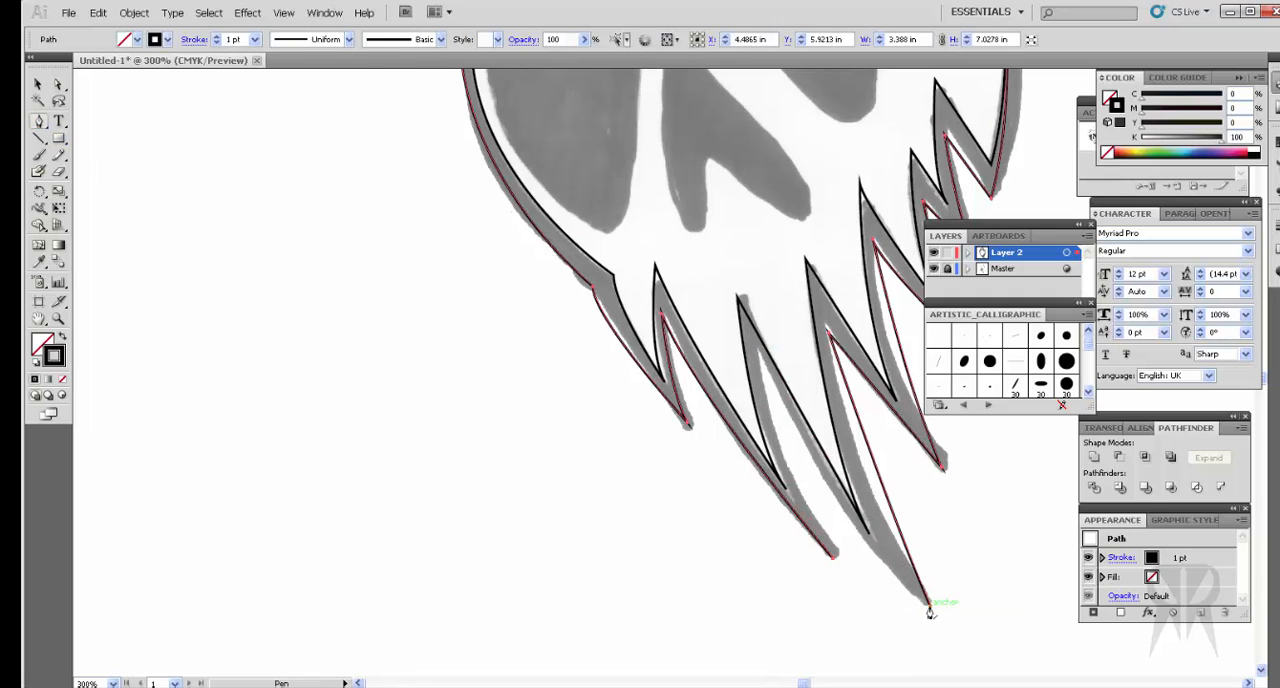
pyautogui.click(929, 610)
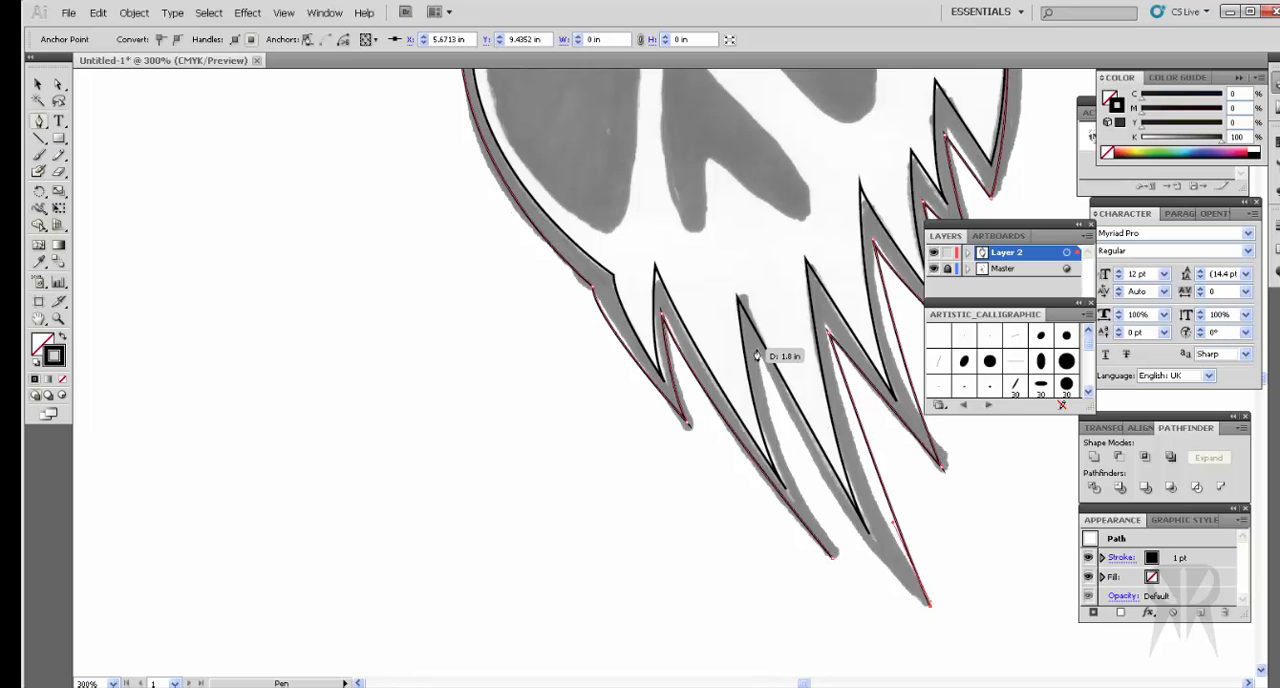
pyautogui.moveTo(757, 357); pyautogui.dragTo(711, 201)
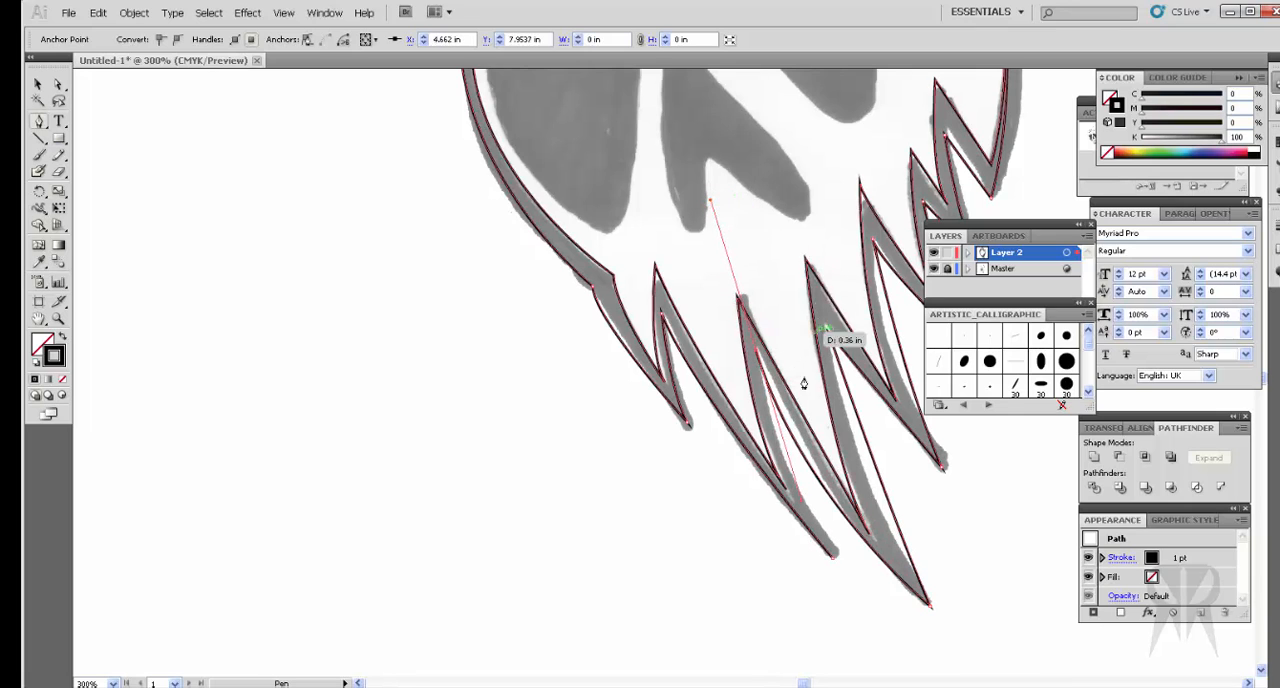
pyautogui.click(757, 358)
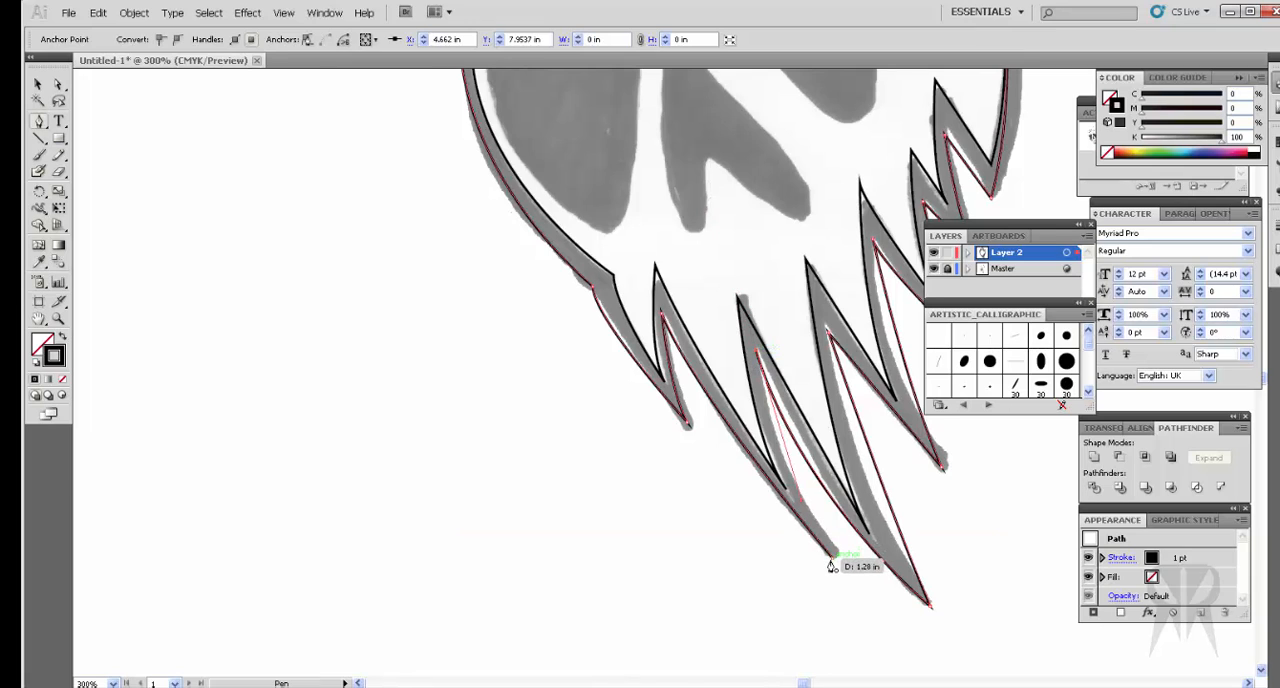
pyautogui.click(832, 564)
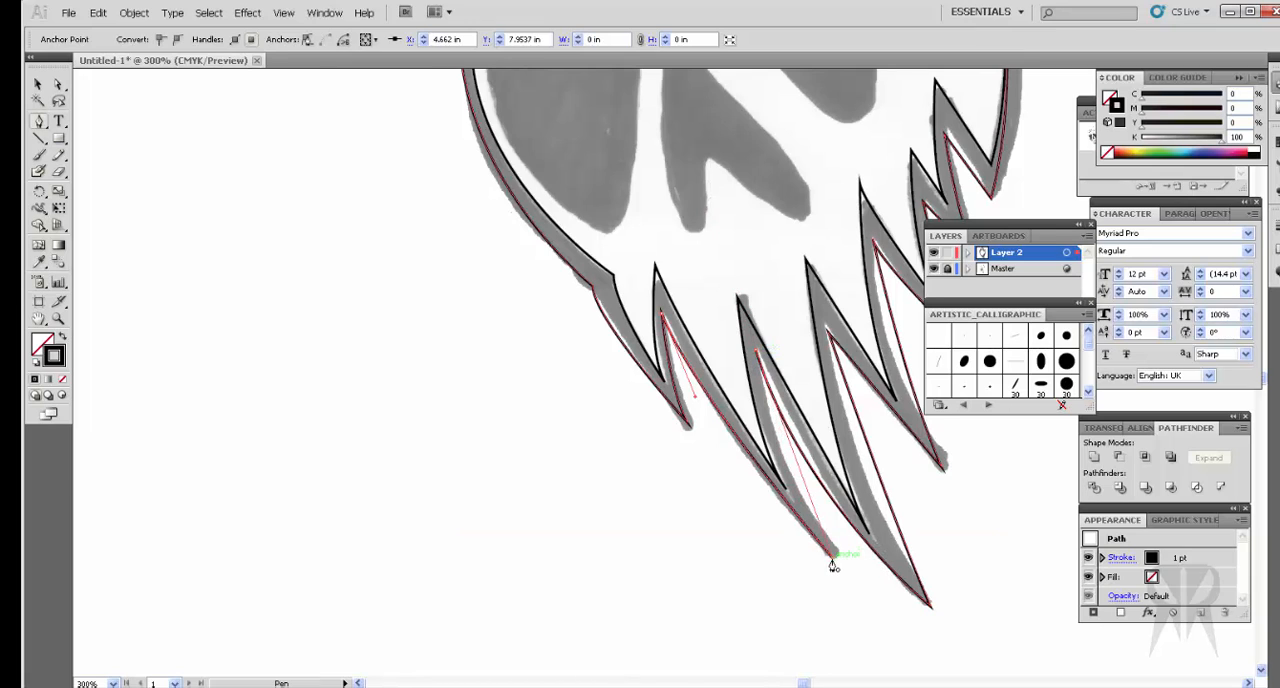
pyautogui.moveTo(832, 558); pyautogui.dragTo(885, 631)
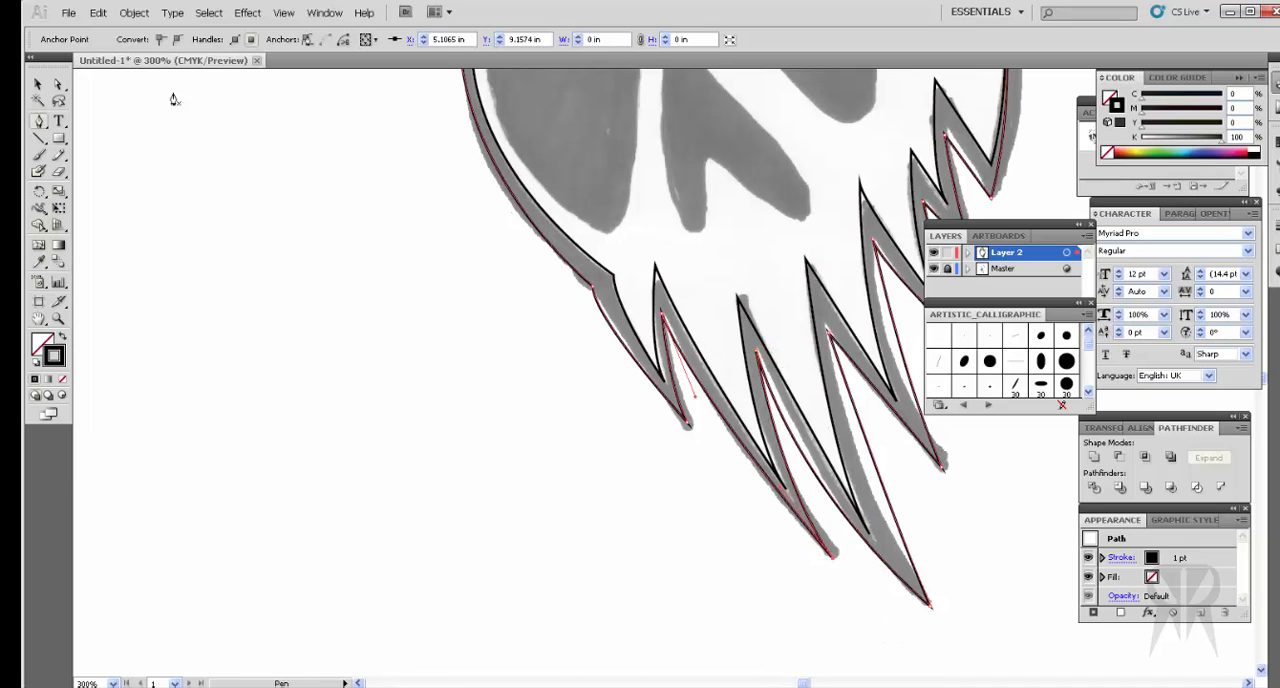
# Step: Adjust the new valley anchor's handle so the longest jaw spike's left edge follows the sketch
pyautogui.click(58, 85)
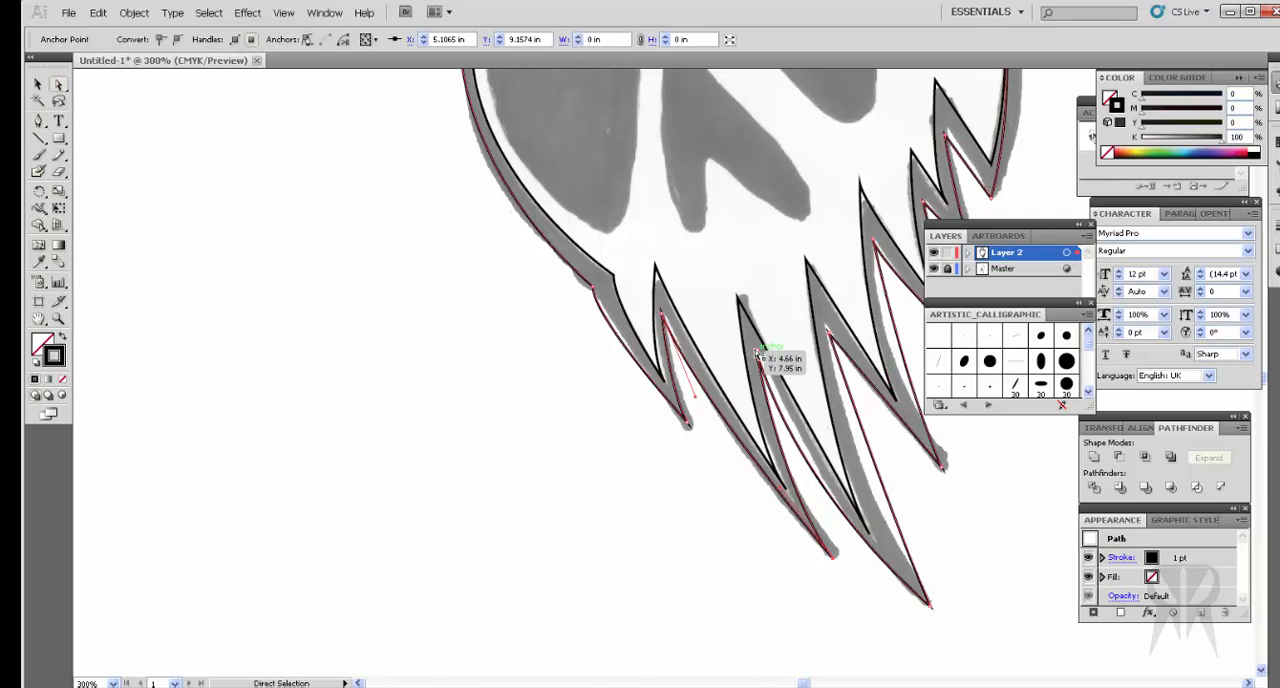
pyautogui.click(848, 490)
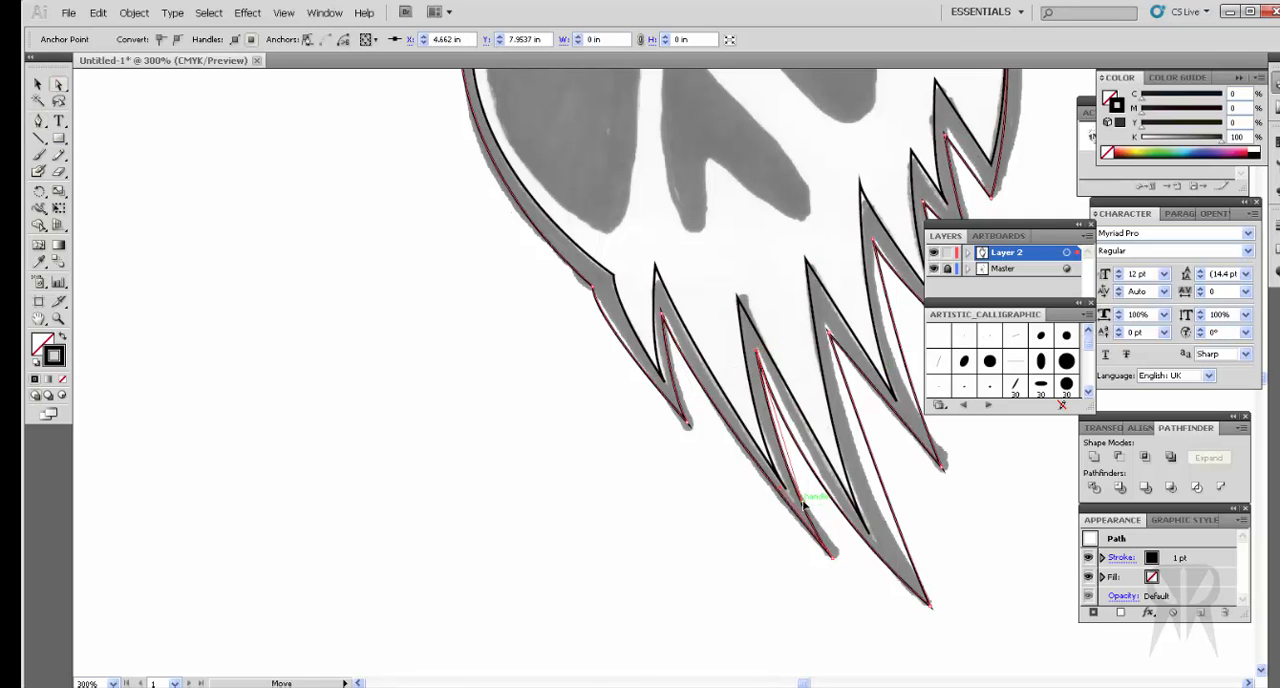
pyautogui.moveTo(808, 500); pyautogui.dragTo(812, 493)
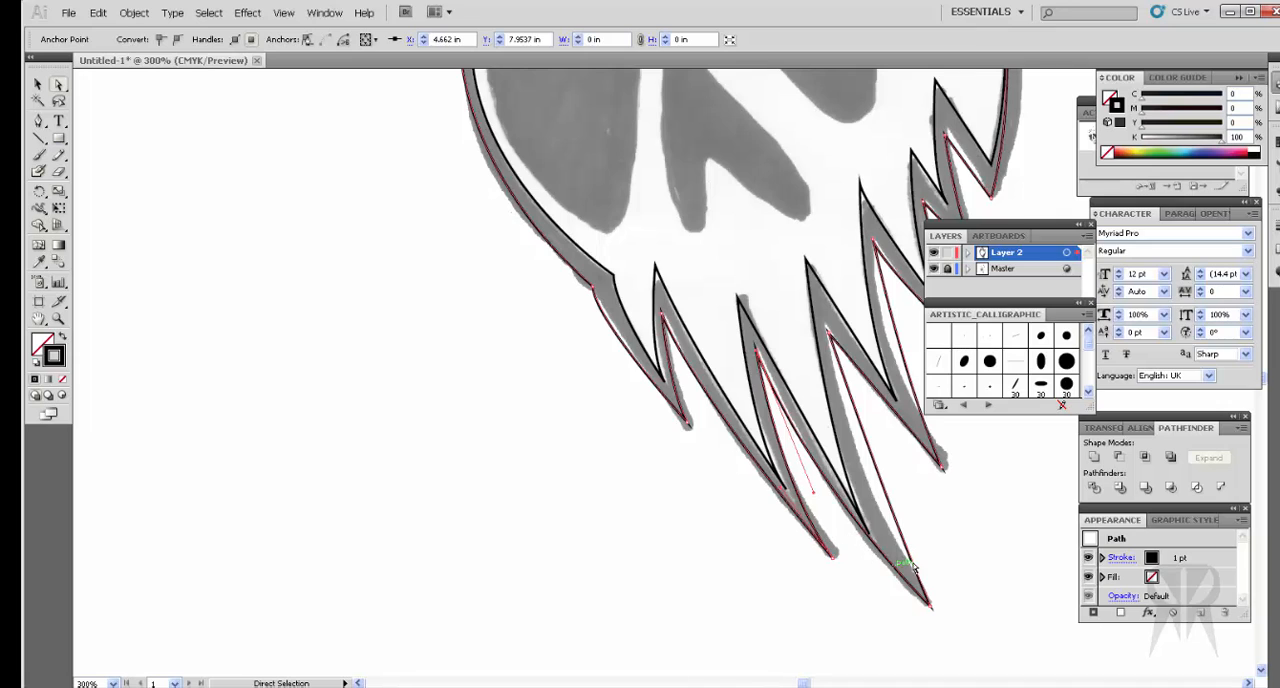
# Step: Bow the longest jaw spike's right edge inward with its tip anchor's handle to match the sketch
pyautogui.scroll(5, 935, 546)
pyautogui.scroll(-4, 940, 545)
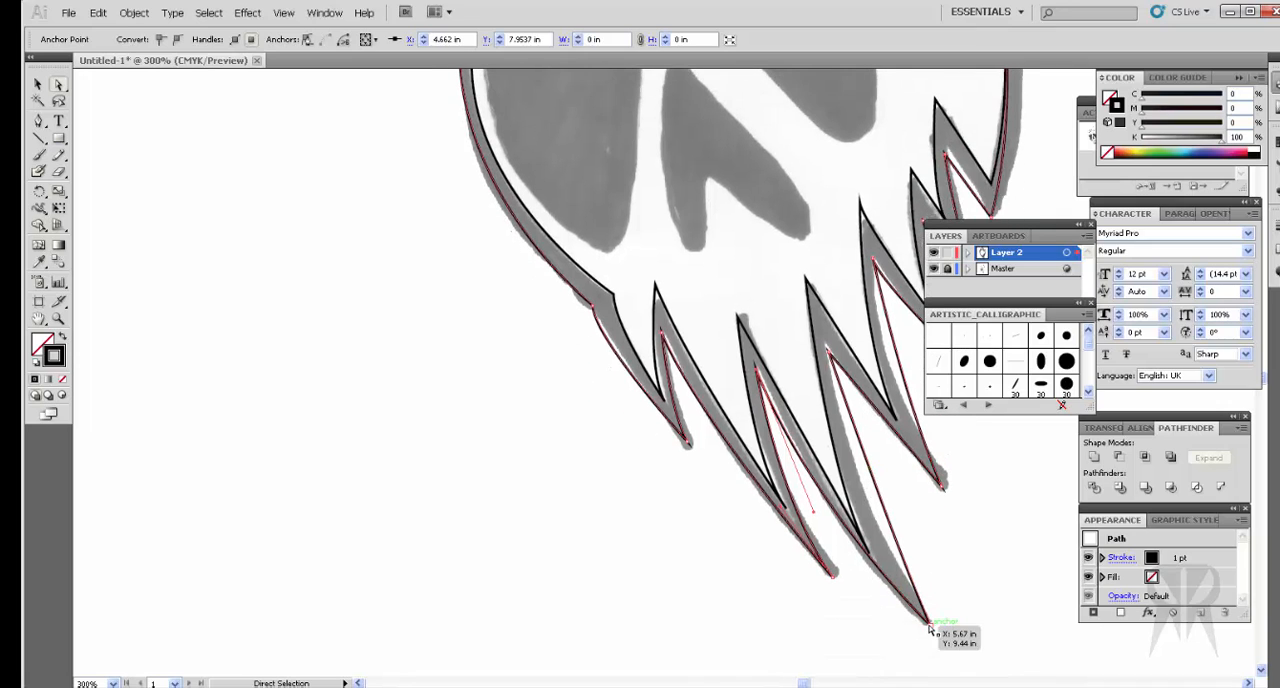
pyautogui.click(928, 624)
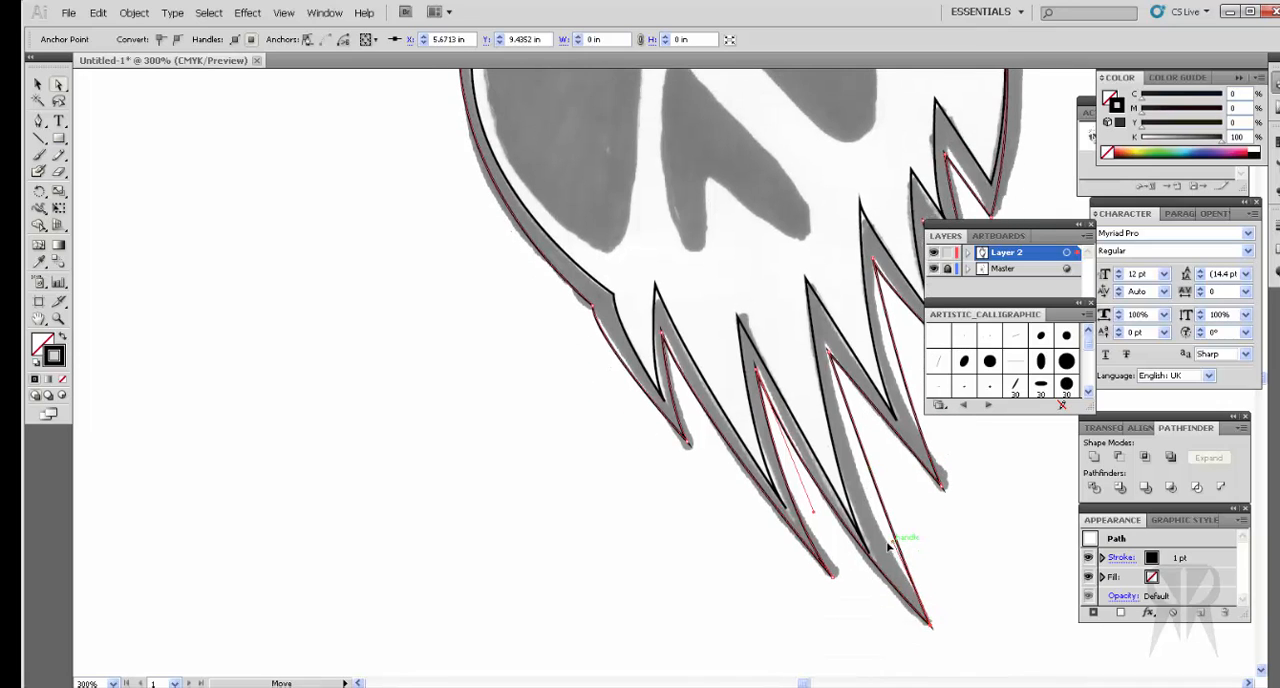
pyautogui.scroll(2, 934, 567)
pyautogui.scroll(6, 1014, 595)
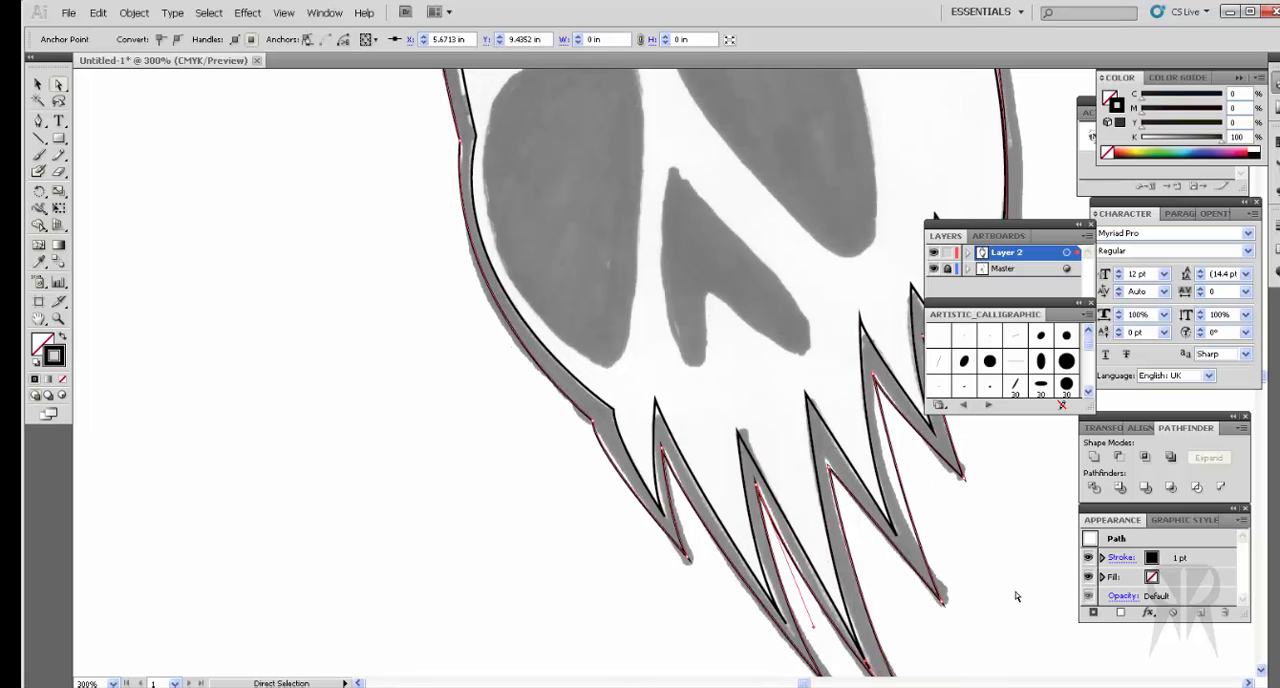
# Step: Adjust the handle of the outer outline's next valley anchor to the right, bowing the adjoining spike's right edge inward along the sketch
pyautogui.click(880, 464)
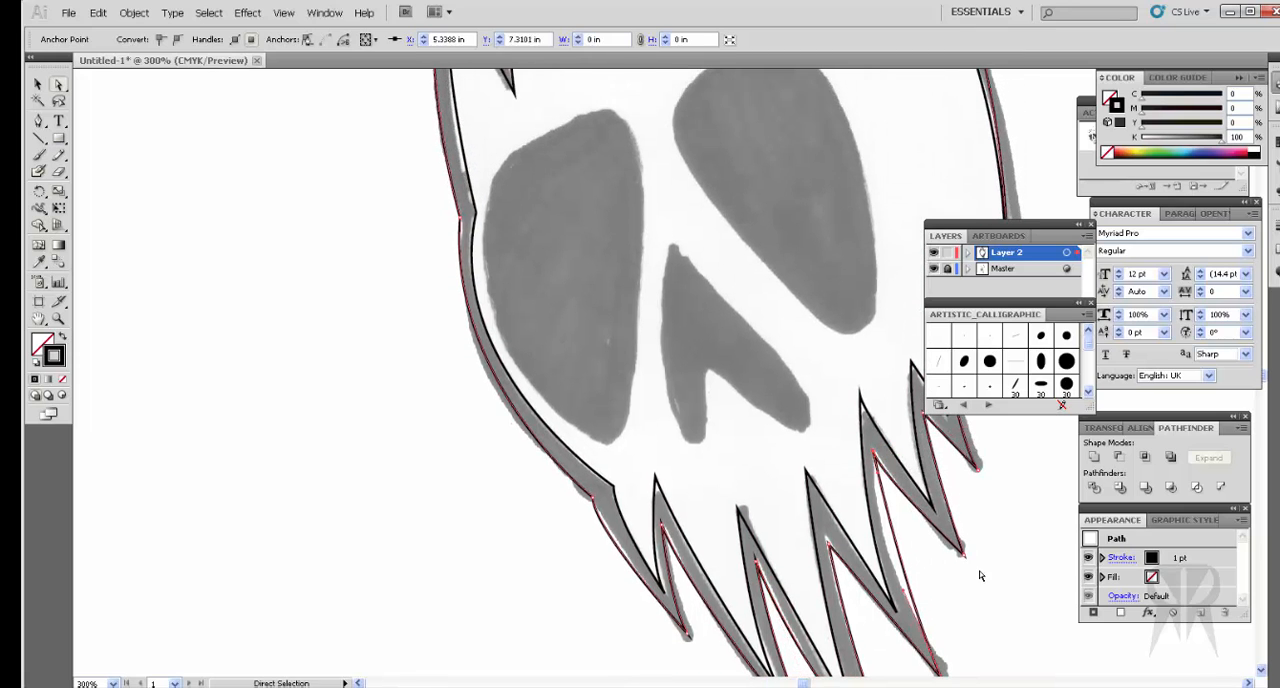
pyautogui.scroll(-5, 980, 574)
pyautogui.moveTo(877, 381)
pyautogui.mouseDown()
pyautogui.moveTo(865, 398)
pyautogui.moveTo(886, 381)
pyautogui.mouseUp()
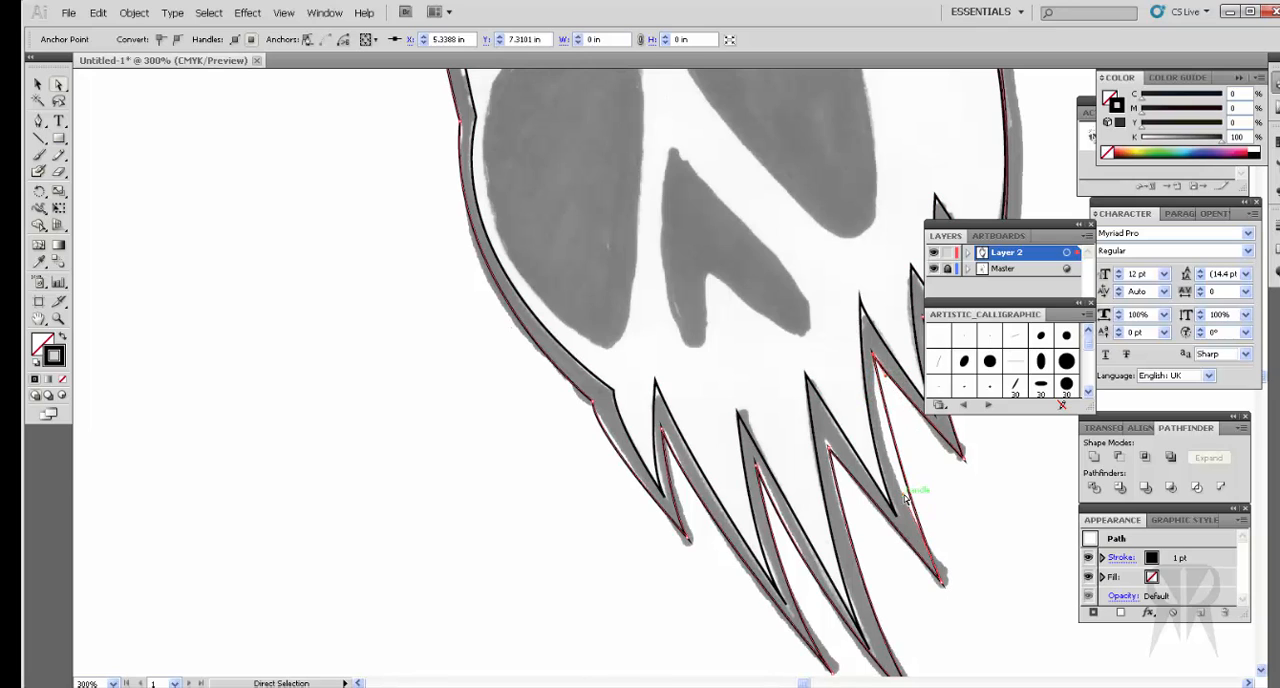
pyautogui.moveTo(905, 500); pyautogui.dragTo(875, 450)
pyautogui.scroll(4, 962, 505)
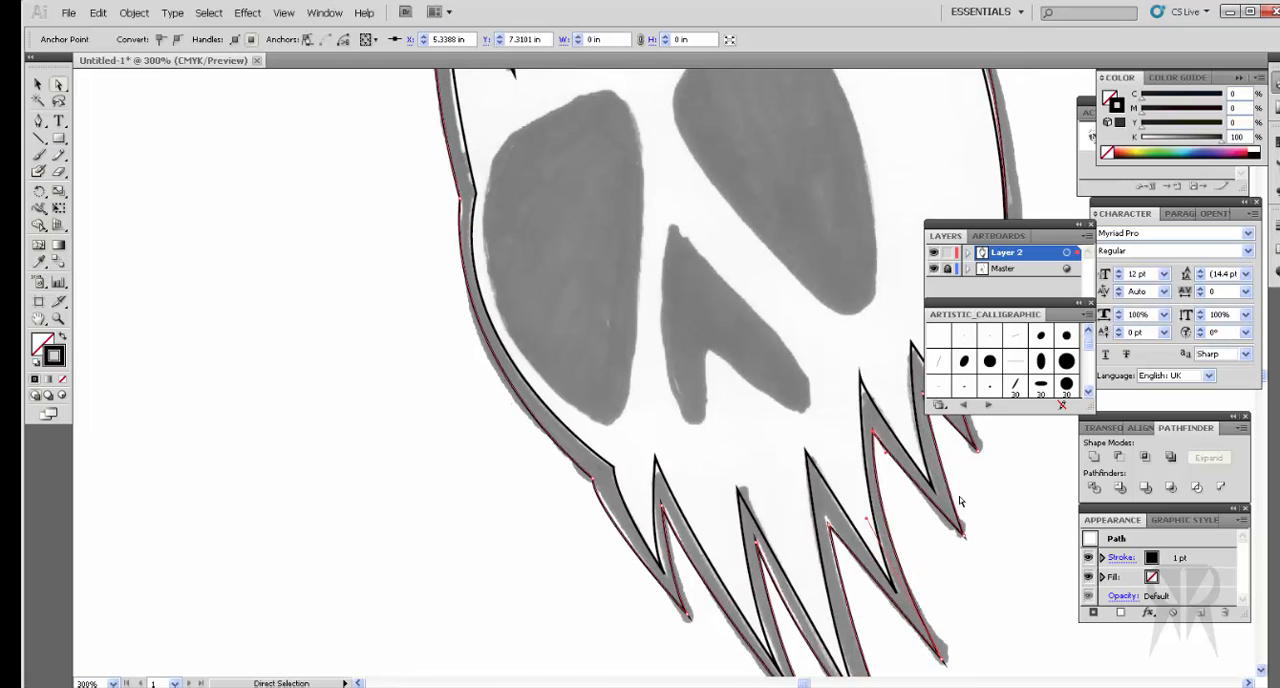
# Step: Nudge the outer outline's valley anchor beside the rightmost jaw spike slightly to the right onto the sketch
pyautogui.hscroll(6, 966, 514)
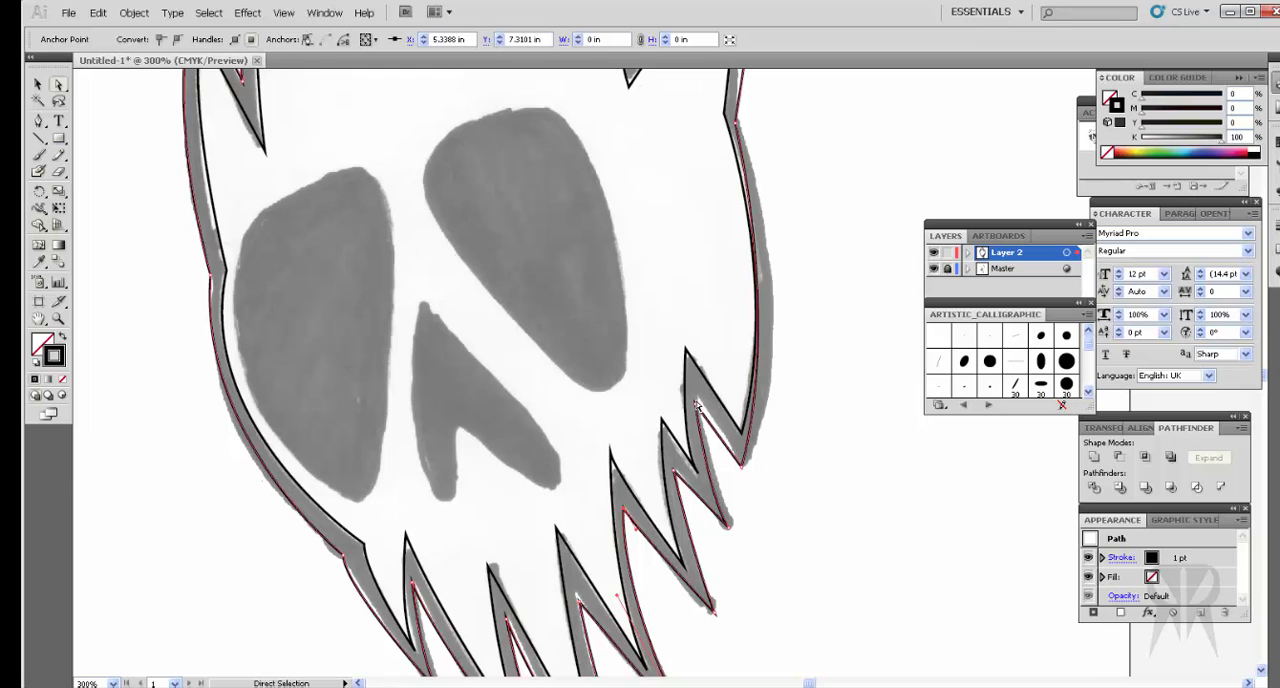
pyautogui.click(697, 407)
pyautogui.press('Right')
pyautogui.press('Right')
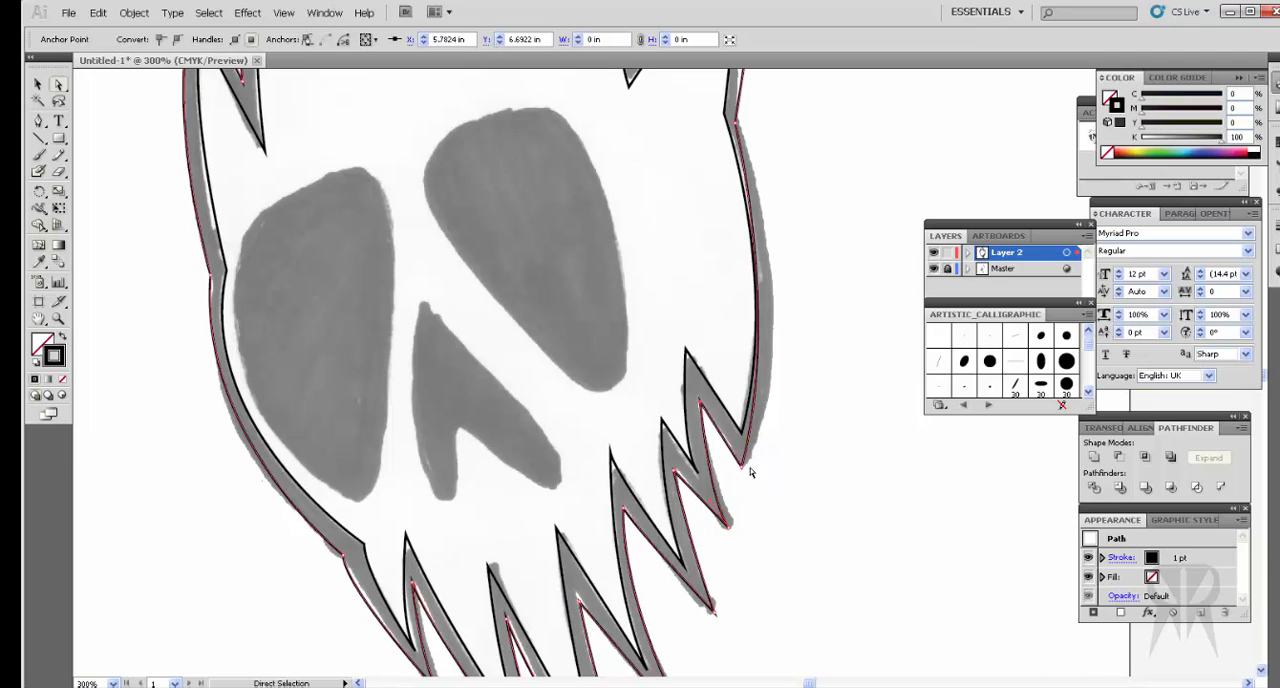
# Step: Bow the outer outline's right cheek outward with the rightmost jaw spike's tip handle, and raise the anchor at the cheek's upper end
pyautogui.click(742, 466)
pyautogui.moveTo(782, 311); pyautogui.dragTo(820, 325)
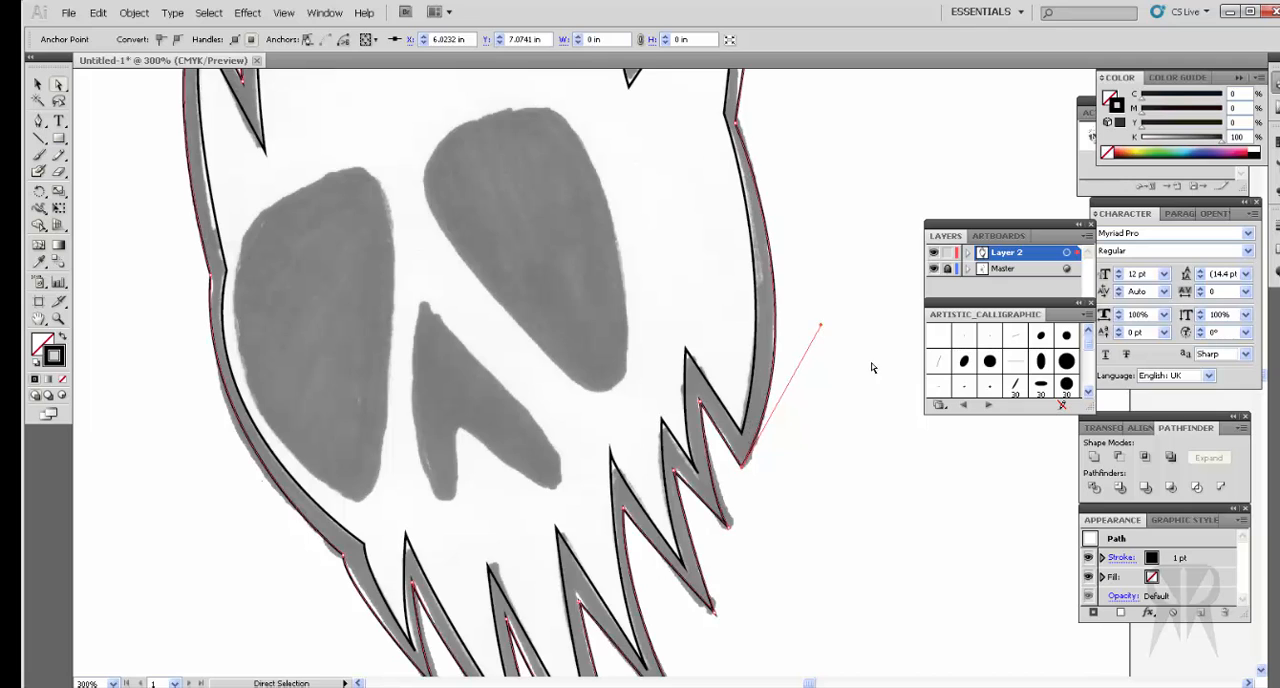
pyautogui.scroll(6, 871, 368)
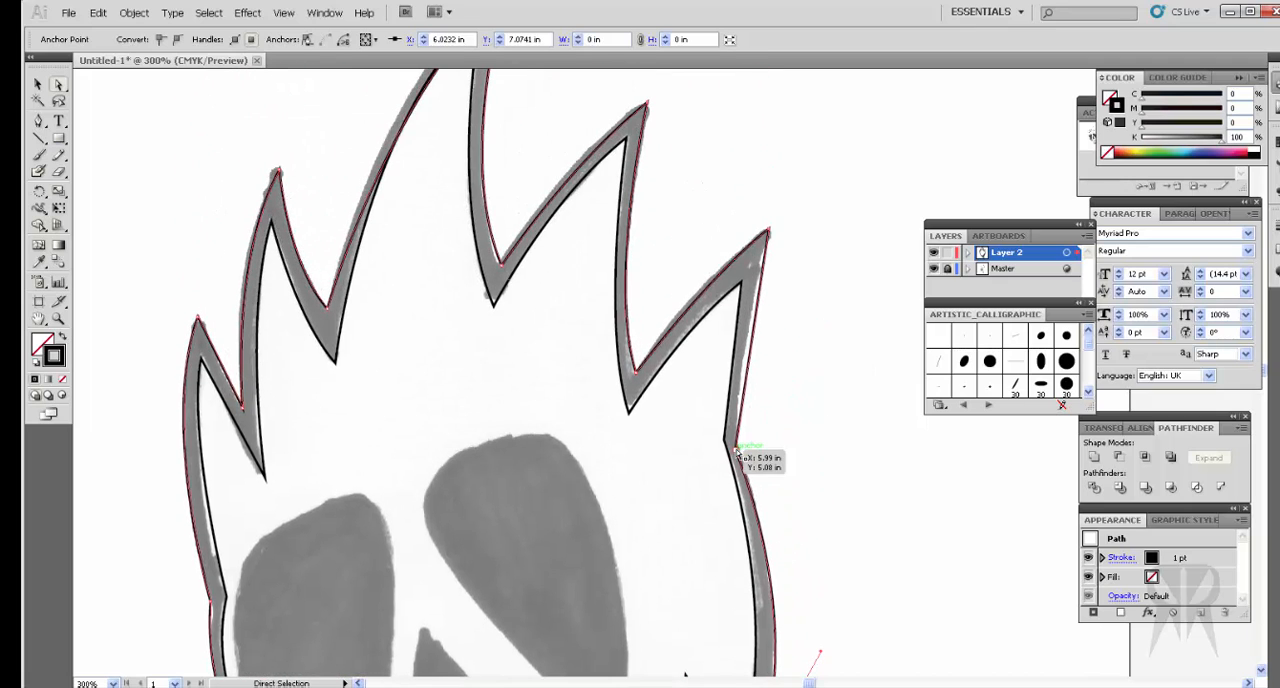
pyautogui.moveTo(736, 450); pyautogui.dragTo(739, 430)
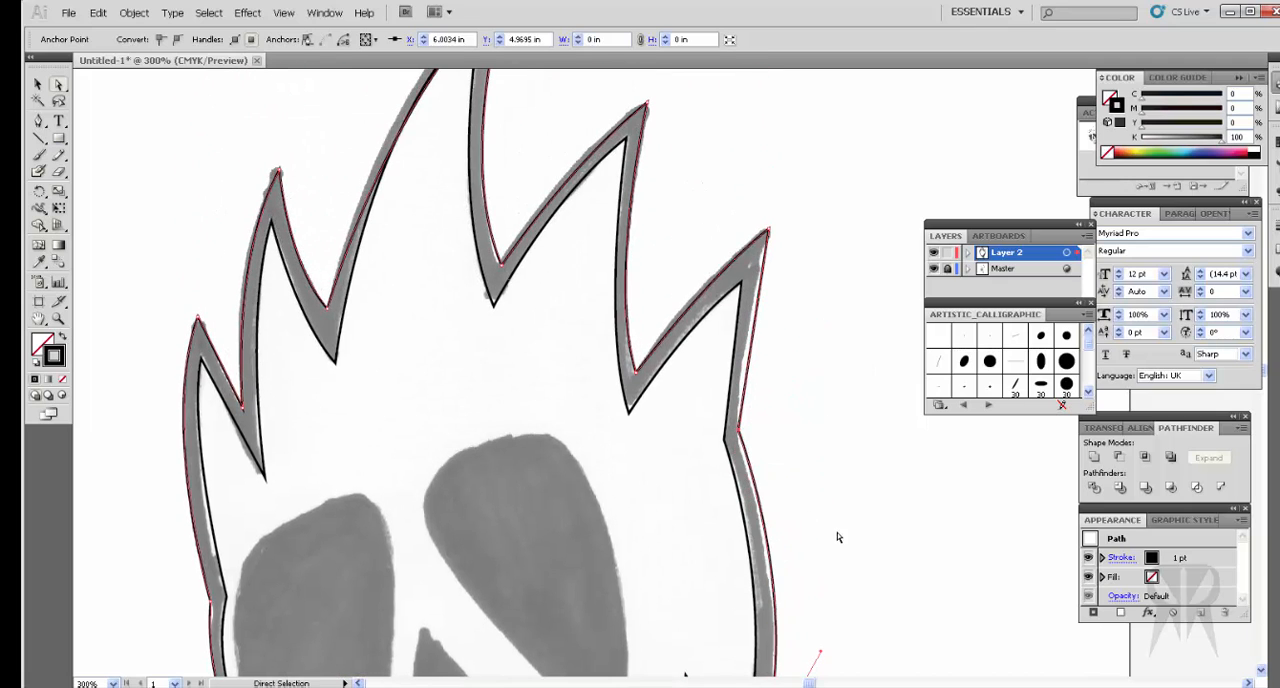
# Step: Raise the rightmost hair spike's tip slightly, and bow the tallest hair spike's left edge outward with the handle of the valley anchor below it
pyautogui.click(769, 233)
pyautogui.scroll(2, 836, 339)
pyautogui.scroll(2, 836, 339)
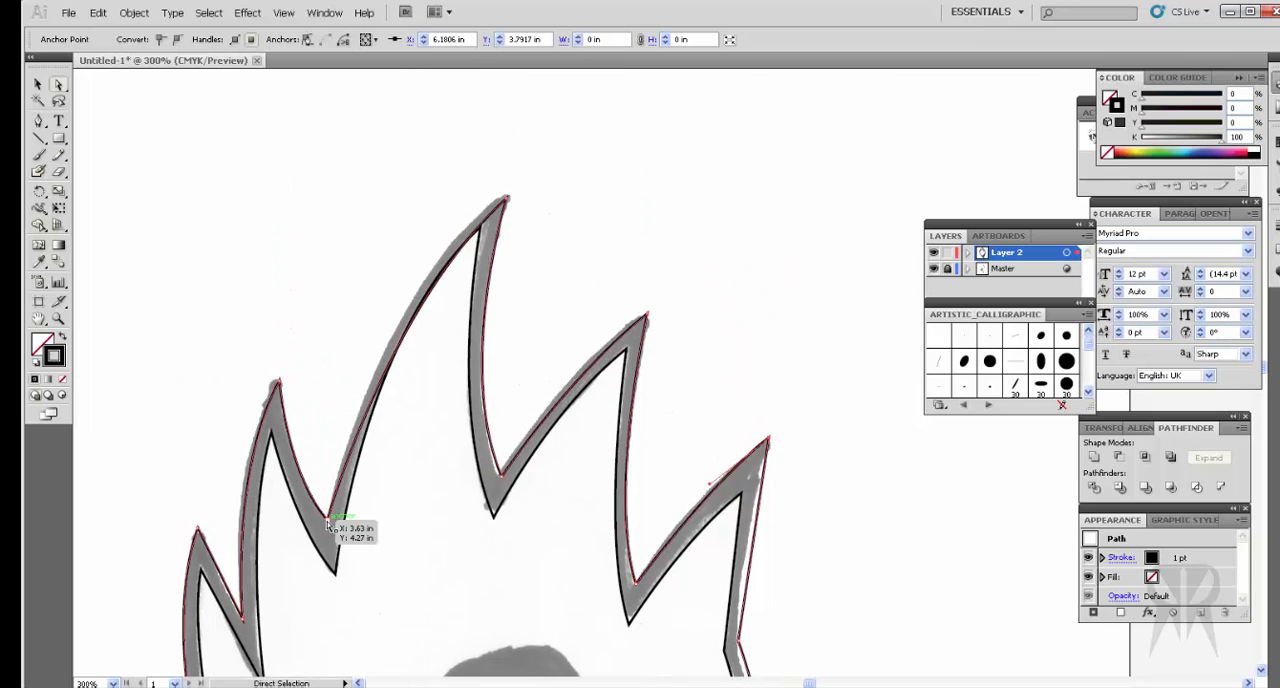
pyautogui.click(394, 316)
pyautogui.moveTo(390, 308); pyautogui.dragTo(368, 291)
pyautogui.scroll(-1, 532, 316)
pyautogui.scroll(-9, 532, 316)
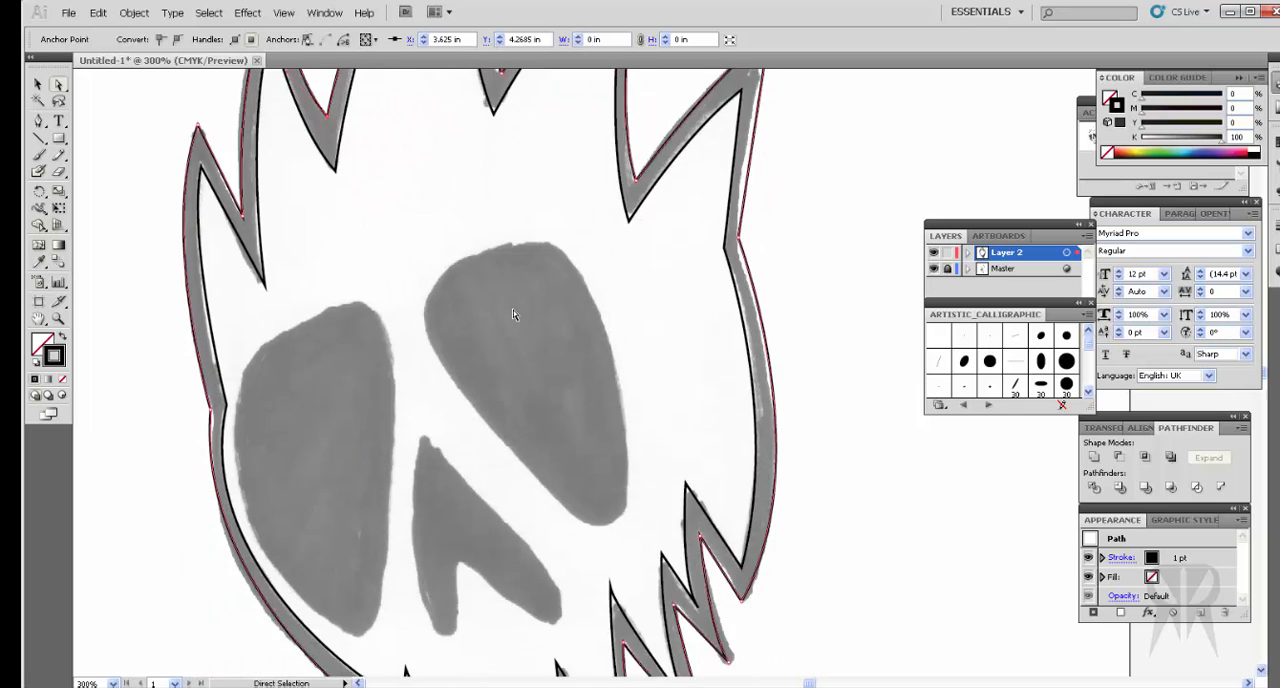
# Step: Bring the inner outline to the front of the stacking order
pyautogui.click(37, 84)
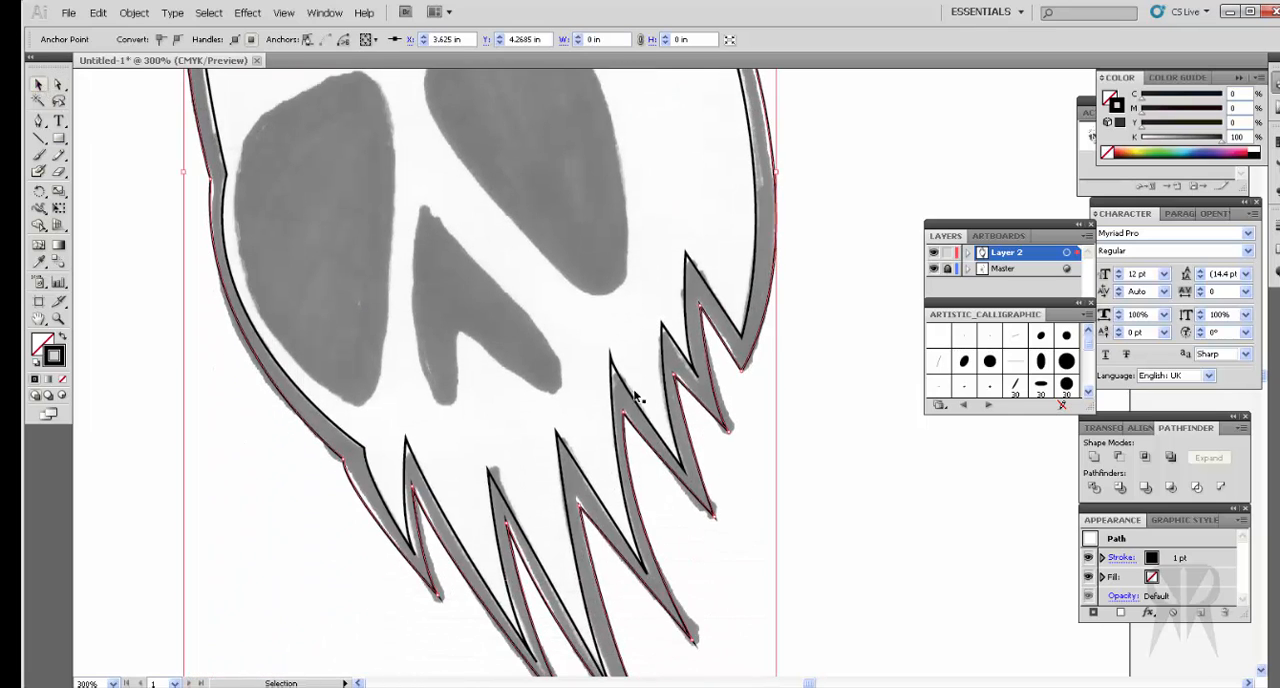
pyautogui.click(801, 418)
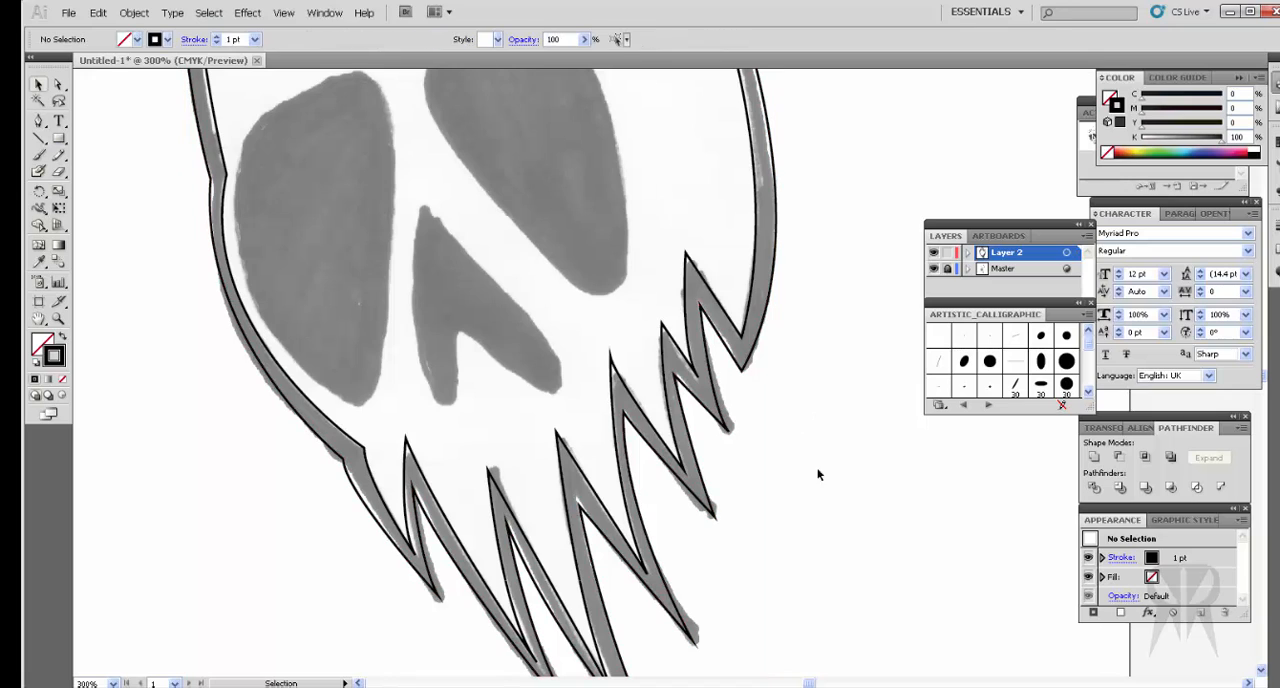
pyautogui.click(744, 336)
pyautogui.rightClick(744, 339)
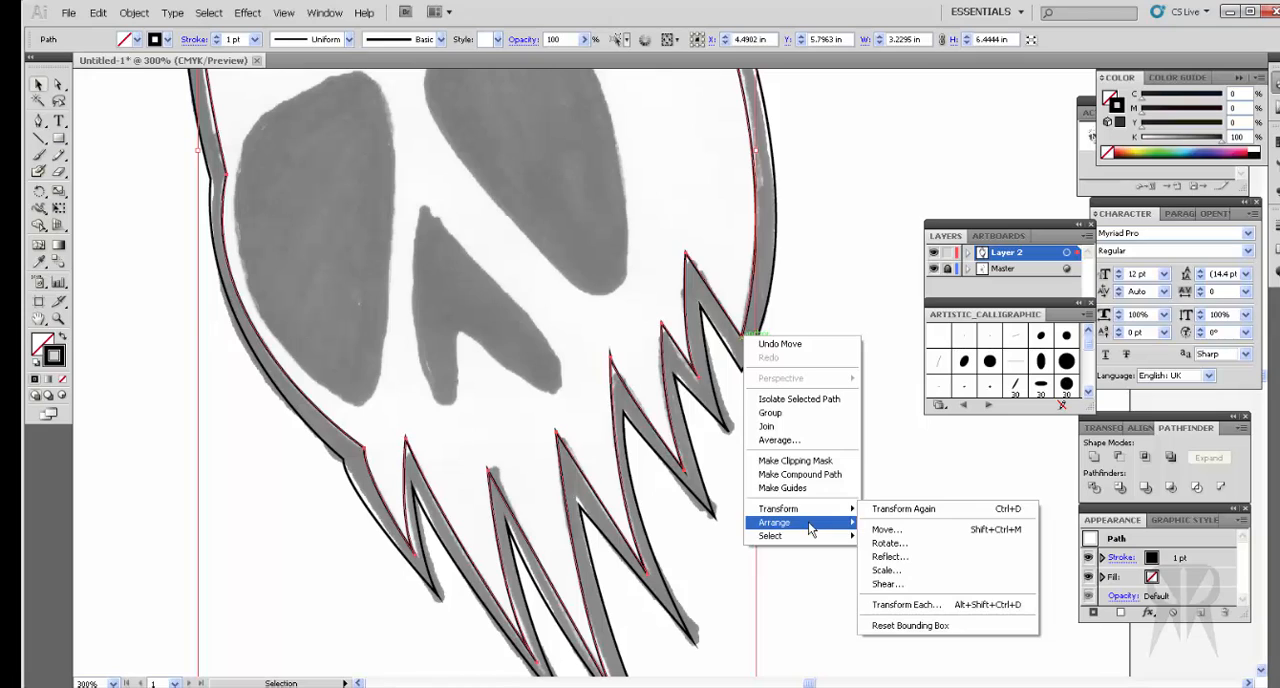
pyautogui.moveTo(810, 529)
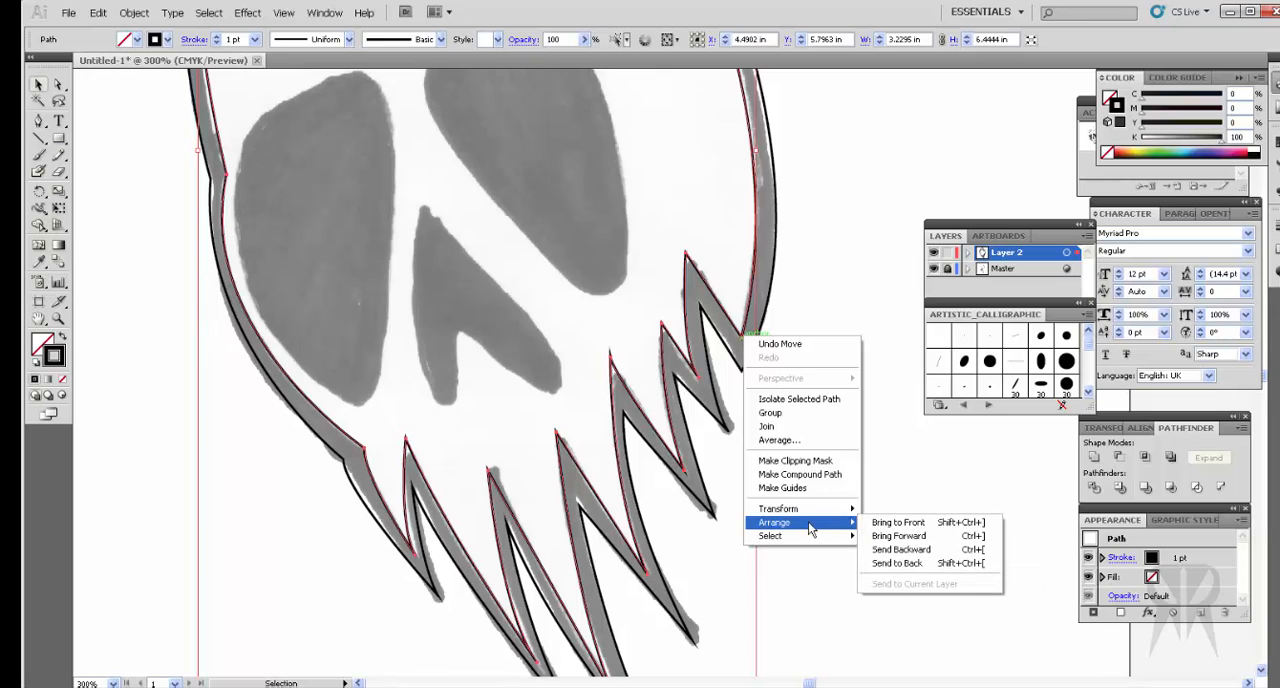
pyautogui.click(899, 523)
pyautogui.scroll(4, 865, 478)
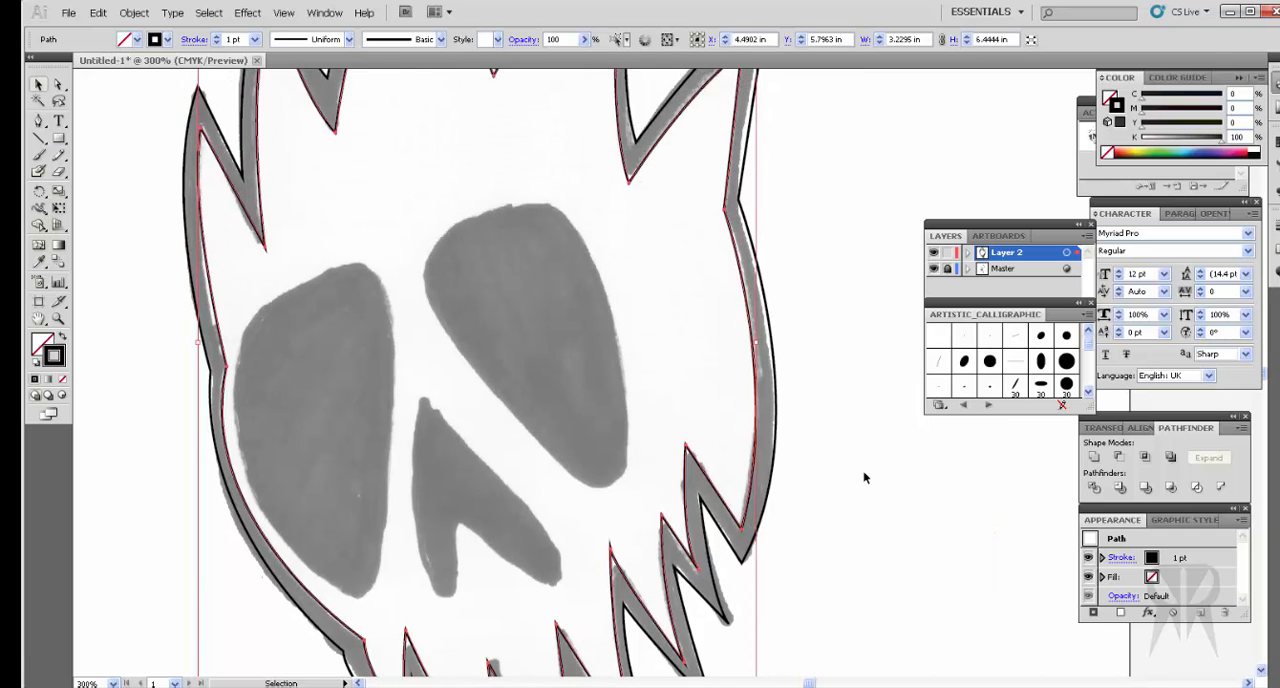
# Step: Try combining the inner and outer outlines into a compound path, and undo it
pyautogui.hotkey('ctrl', '-')
pyautogui.hotkey('ctrl', '-')
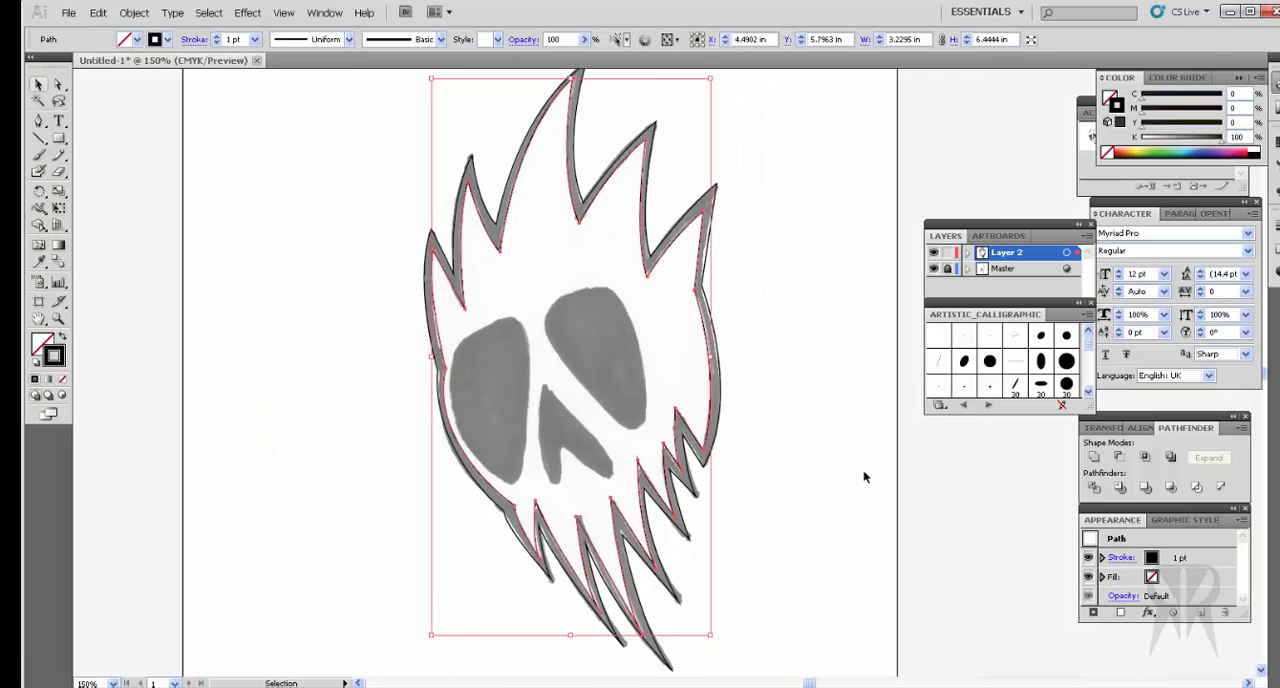
pyautogui.moveTo(303, 149); pyautogui.dragTo(816, 556)
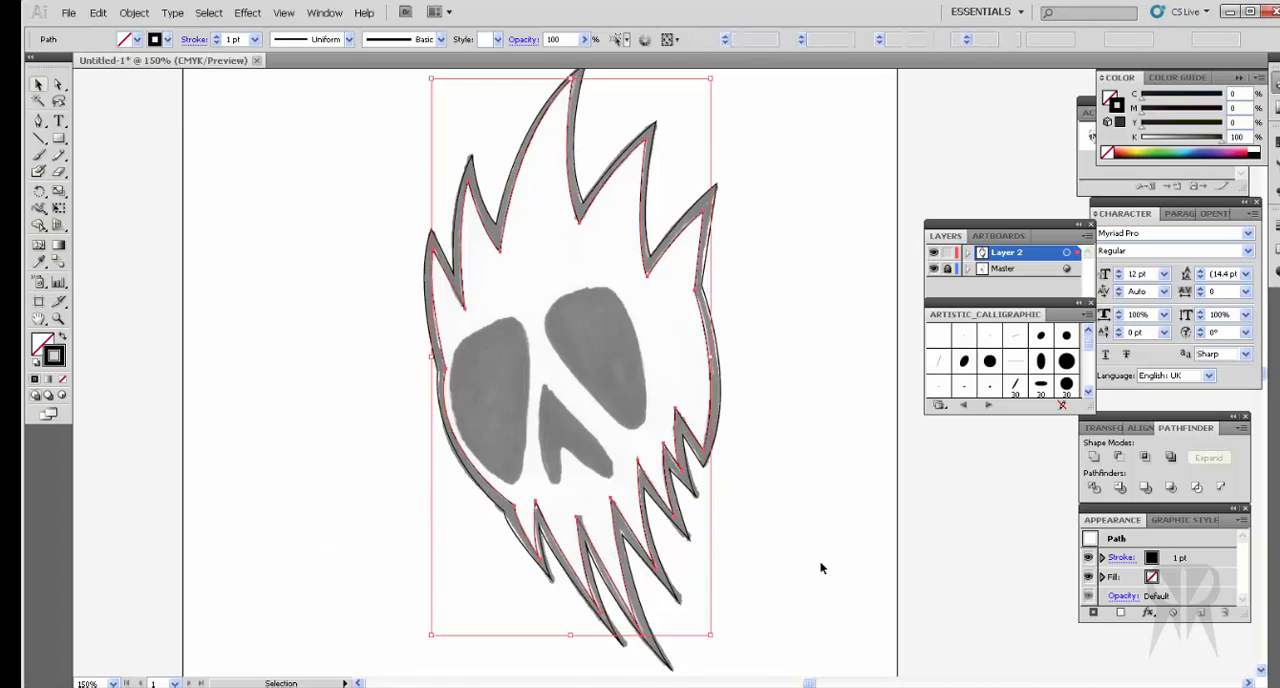
pyautogui.rightClick(680, 412)
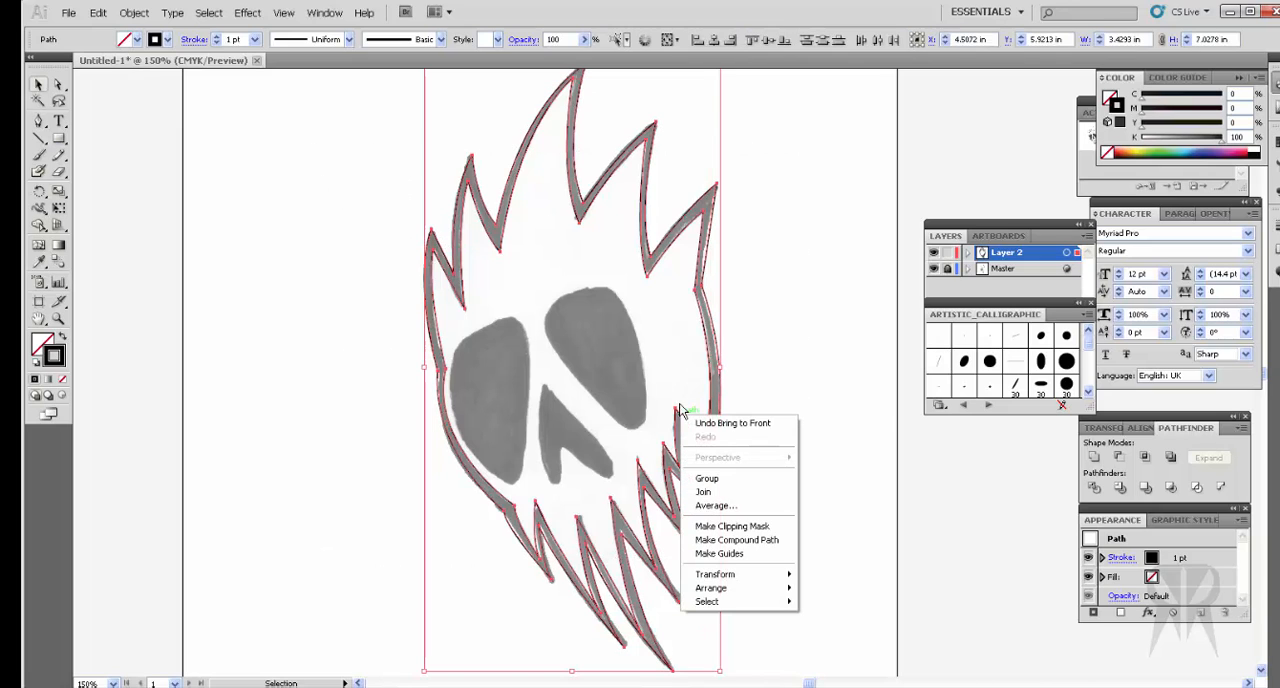
pyautogui.click(783, 541)
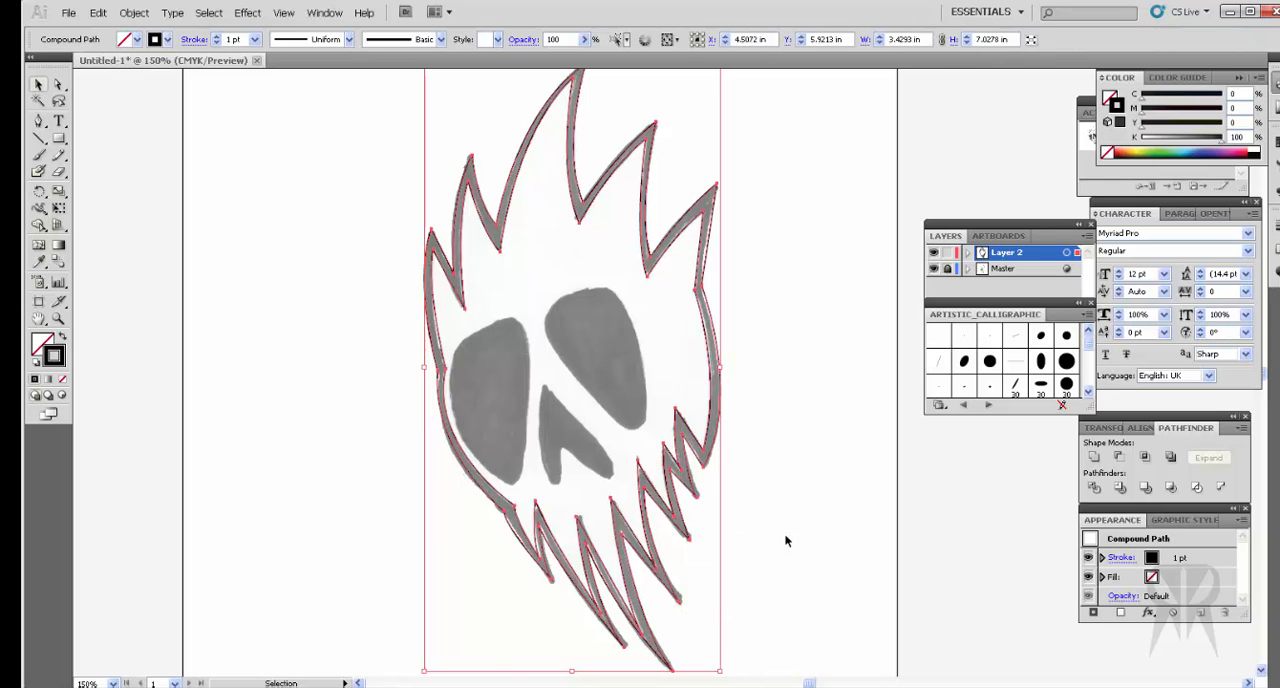
pyautogui.hotkey('ctrl', 'z')
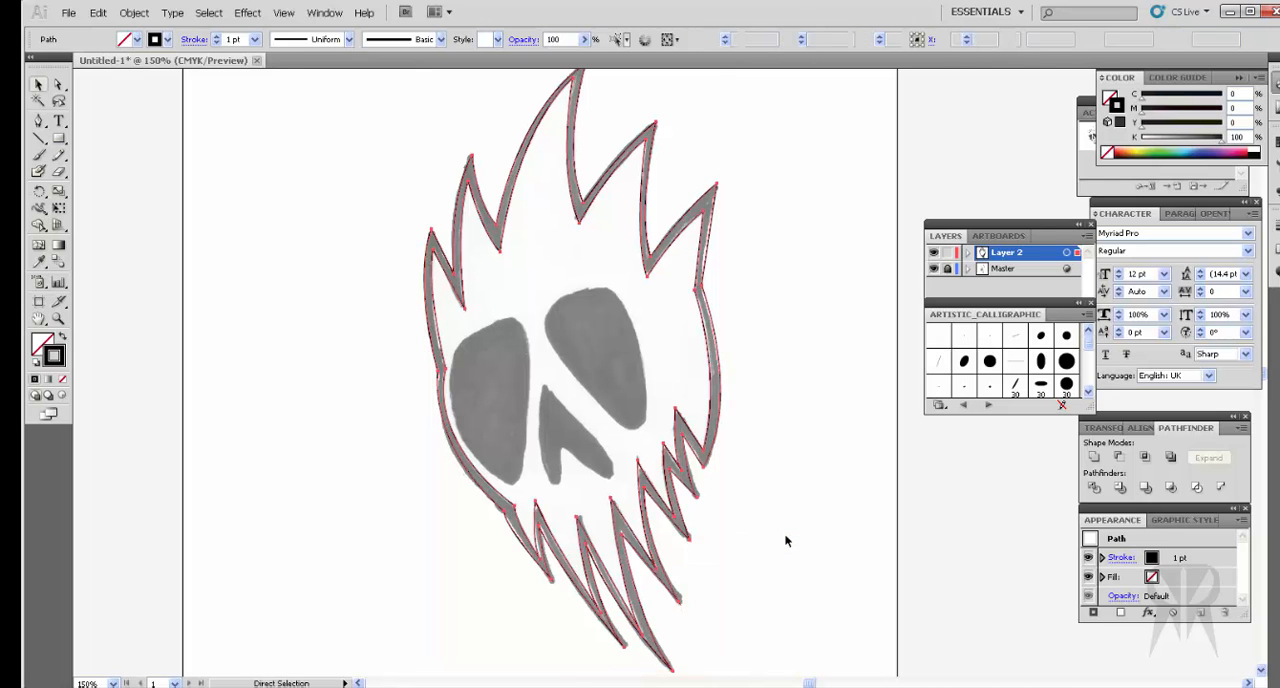
# Step: Fill the outer outline with black, and deselect it
pyautogui.click(802, 456)
pyautogui.click(721, 404)
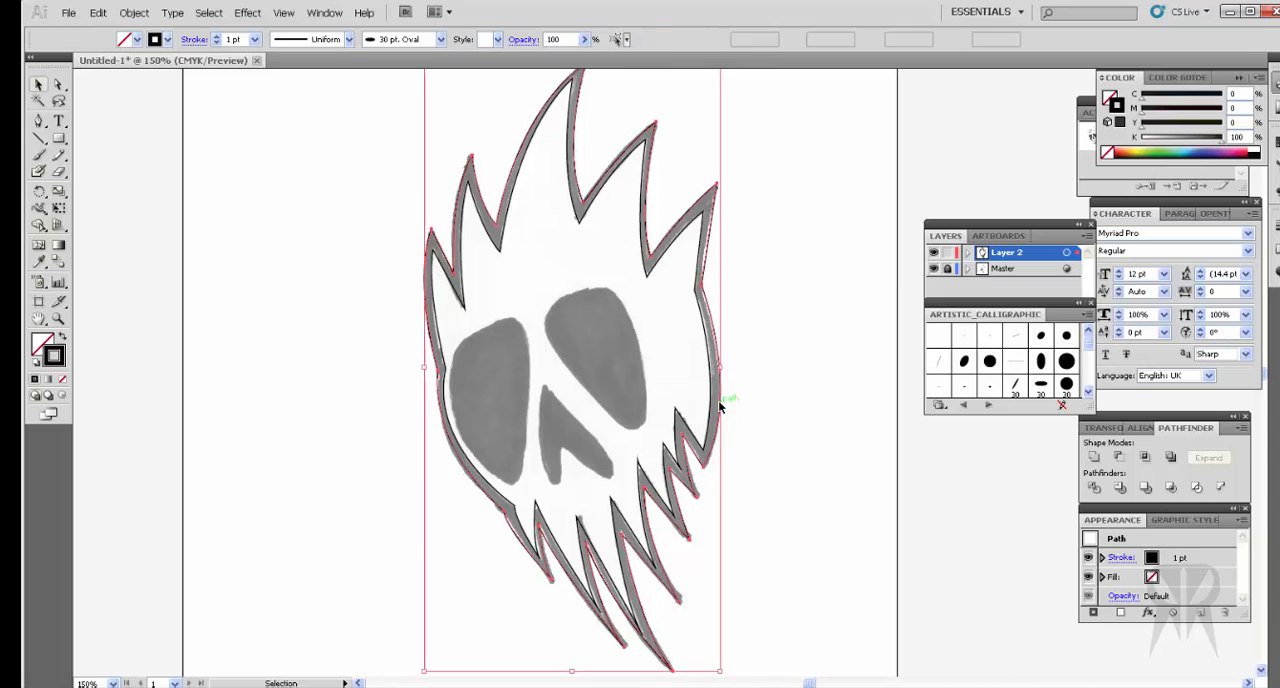
pyautogui.click(1110, 98)
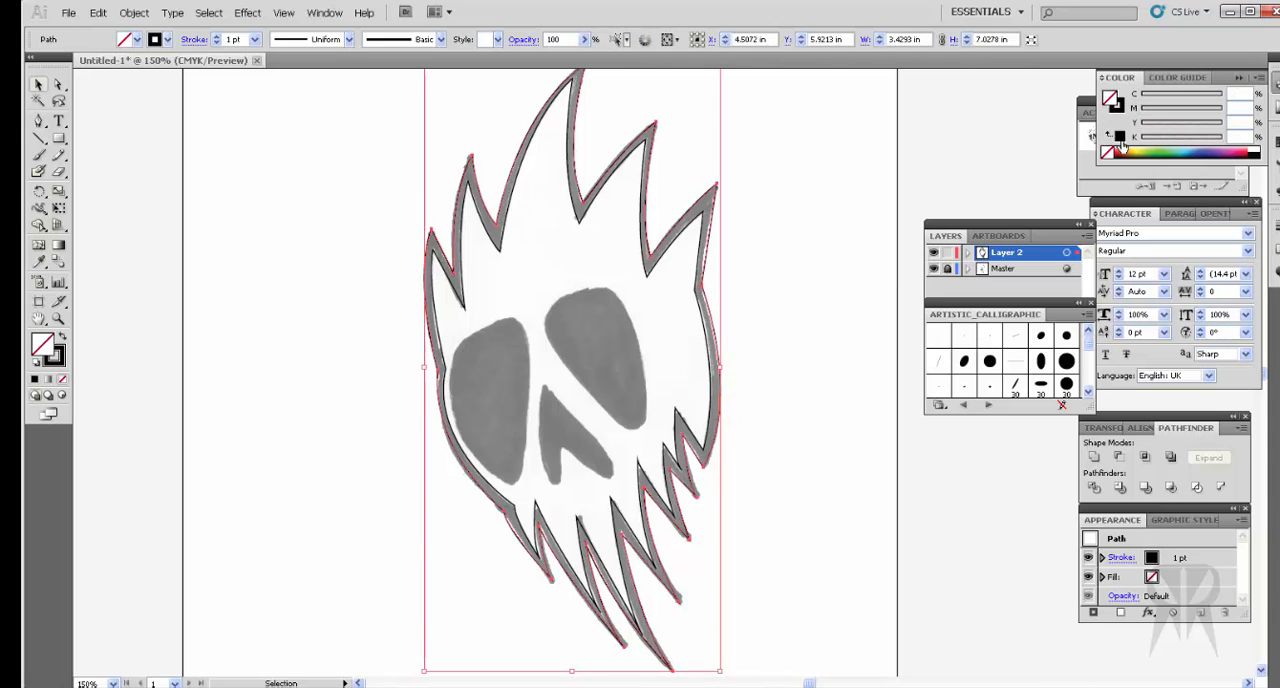
pyautogui.click(1120, 138)
pyautogui.click(766, 424)
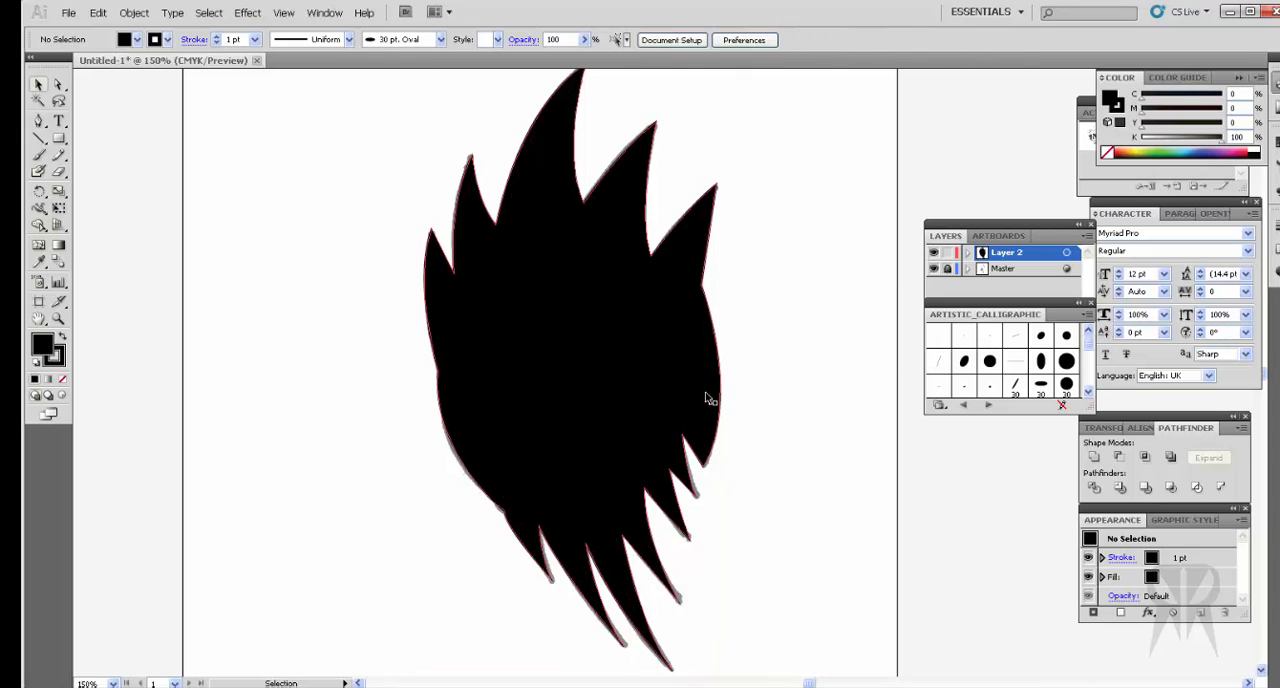
# Step: Combine the inner and outer outlines into a compound path, and deselect it
pyautogui.click(710, 398)
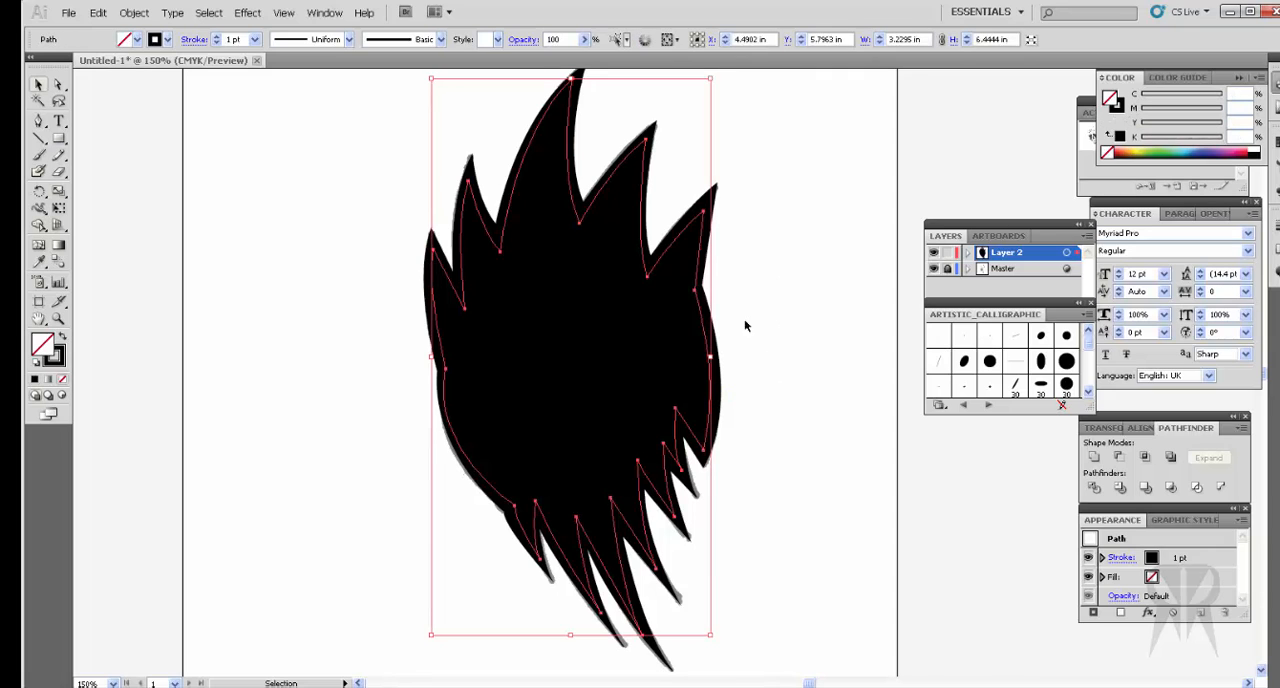
pyautogui.keyDown('shift'); pyautogui.click(665, 360); pyautogui.keyUp('shift')
pyautogui.rightClick(635, 294)
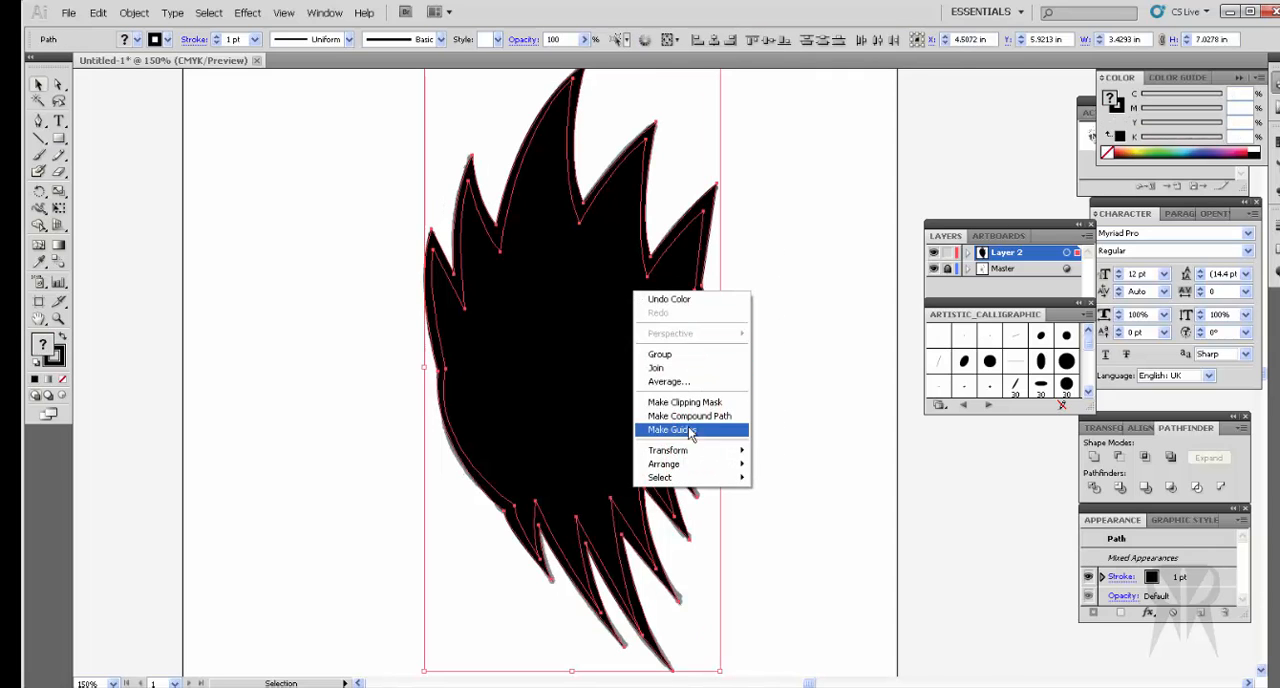
pyautogui.click(688, 416)
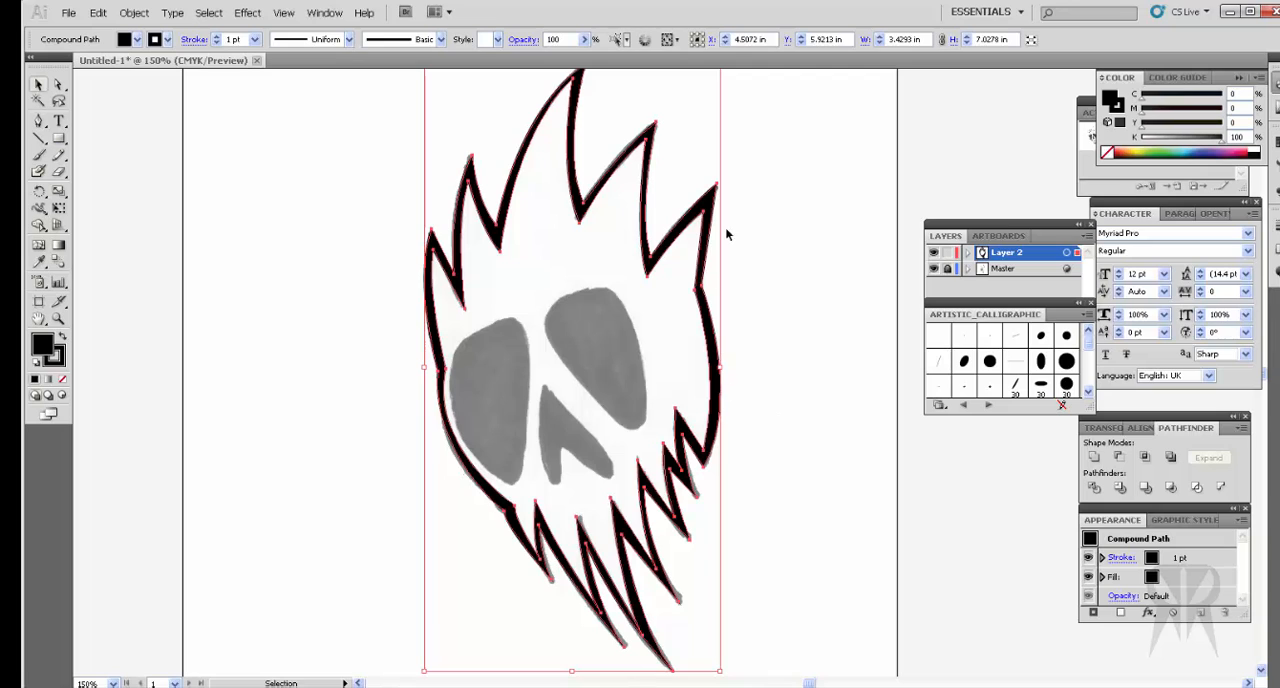
pyautogui.click(800, 321)
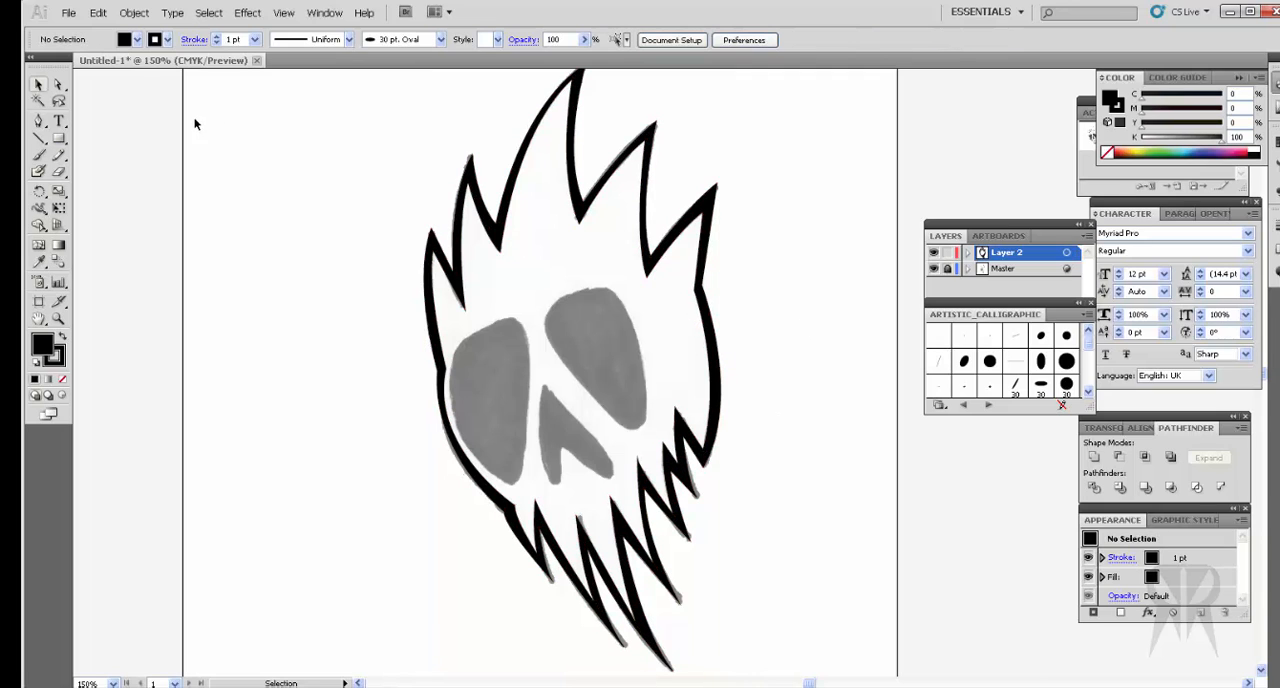
pyautogui.click(58, 85)
pyautogui.click(706, 215)
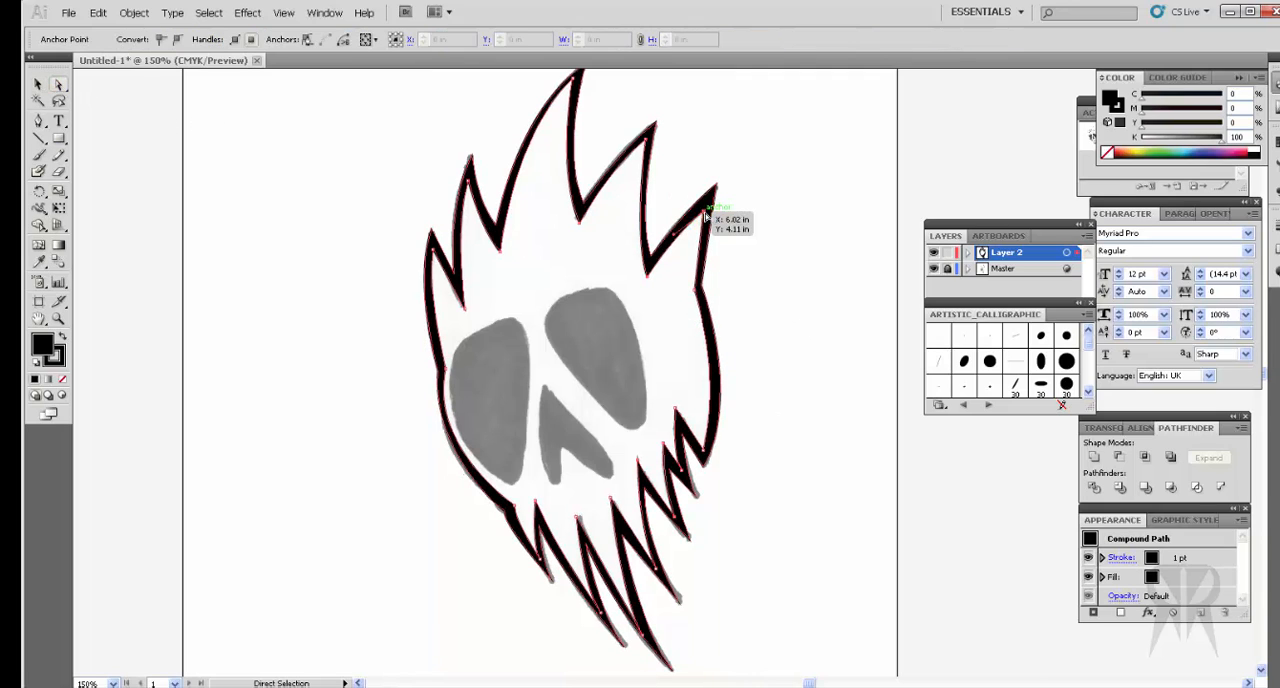
pyautogui.click(37, 85)
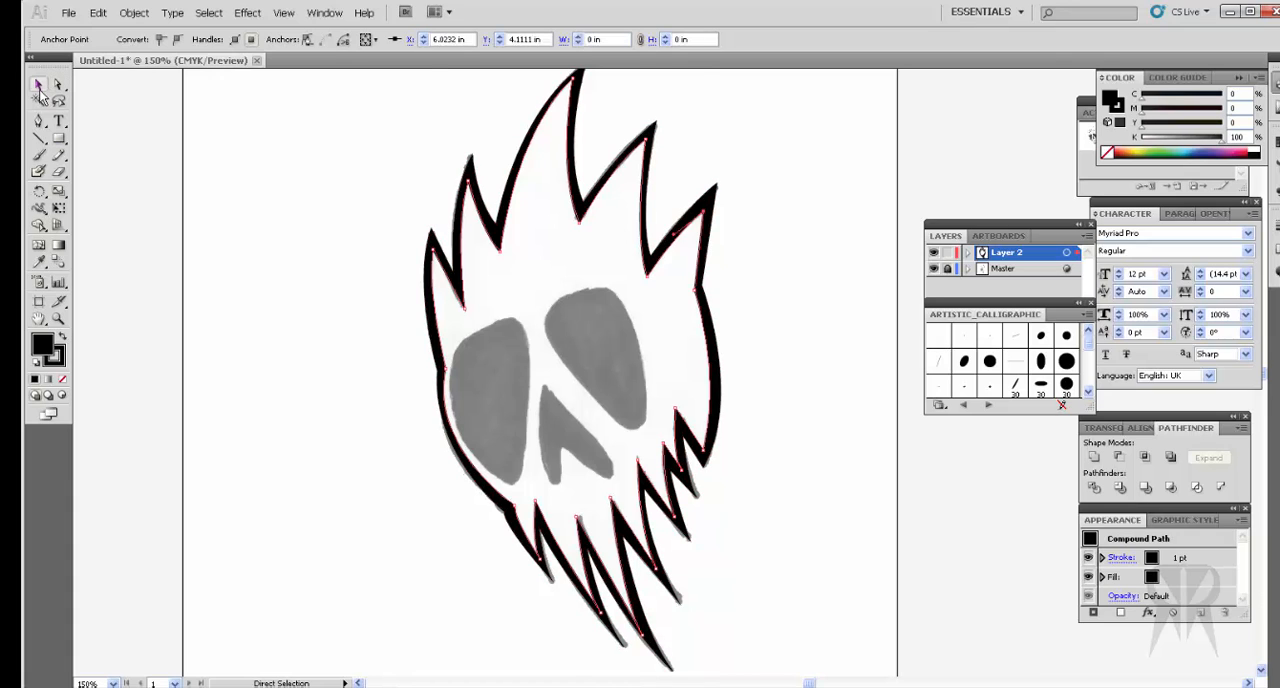
pyautogui.click(366, 306)
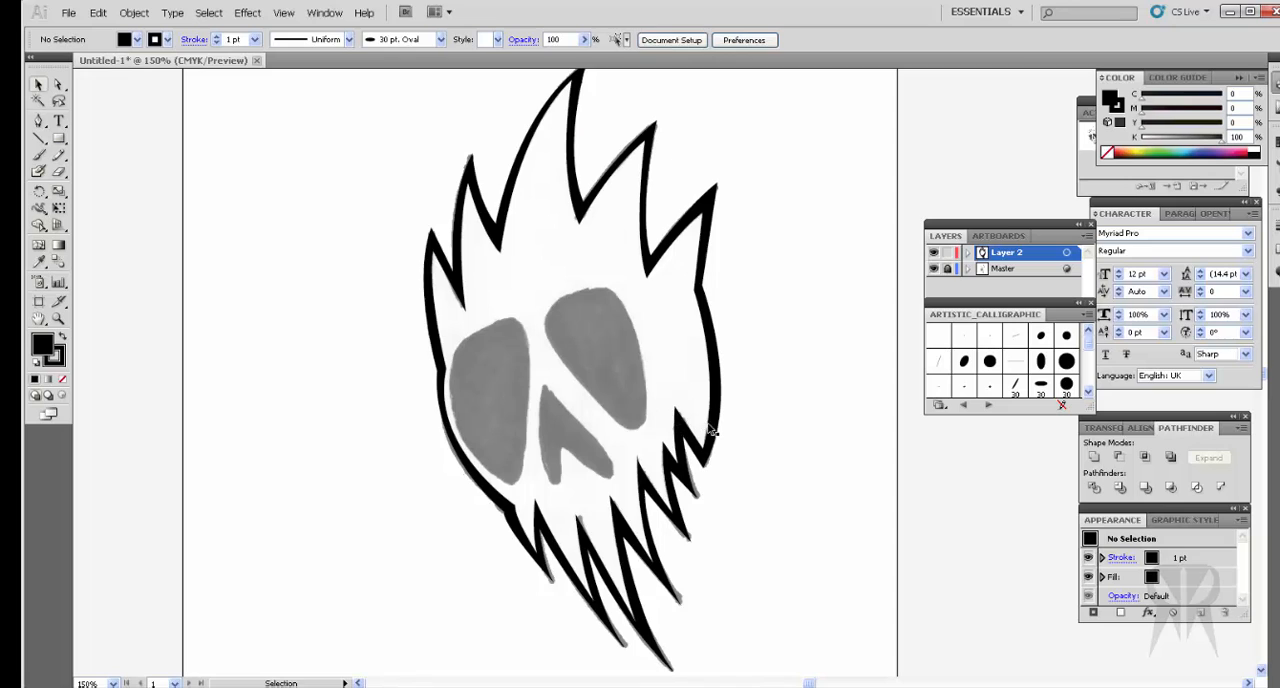
pyautogui.click(705, 455)
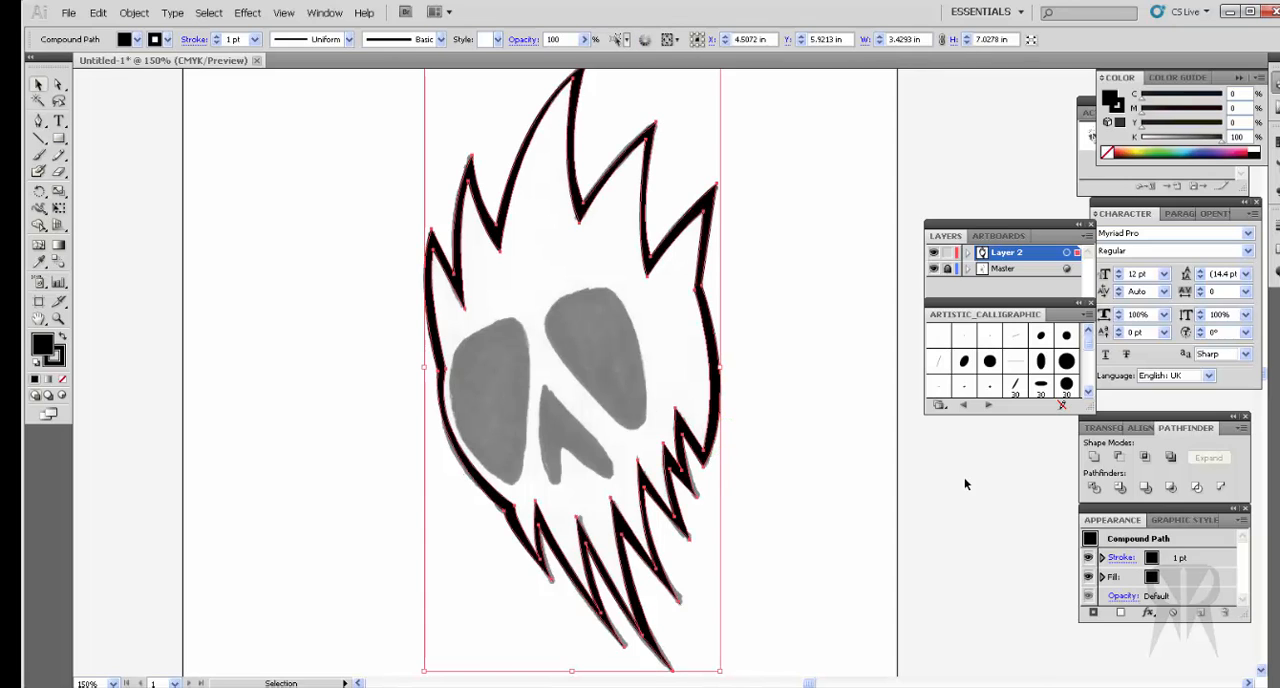
pyautogui.click(1086, 240)
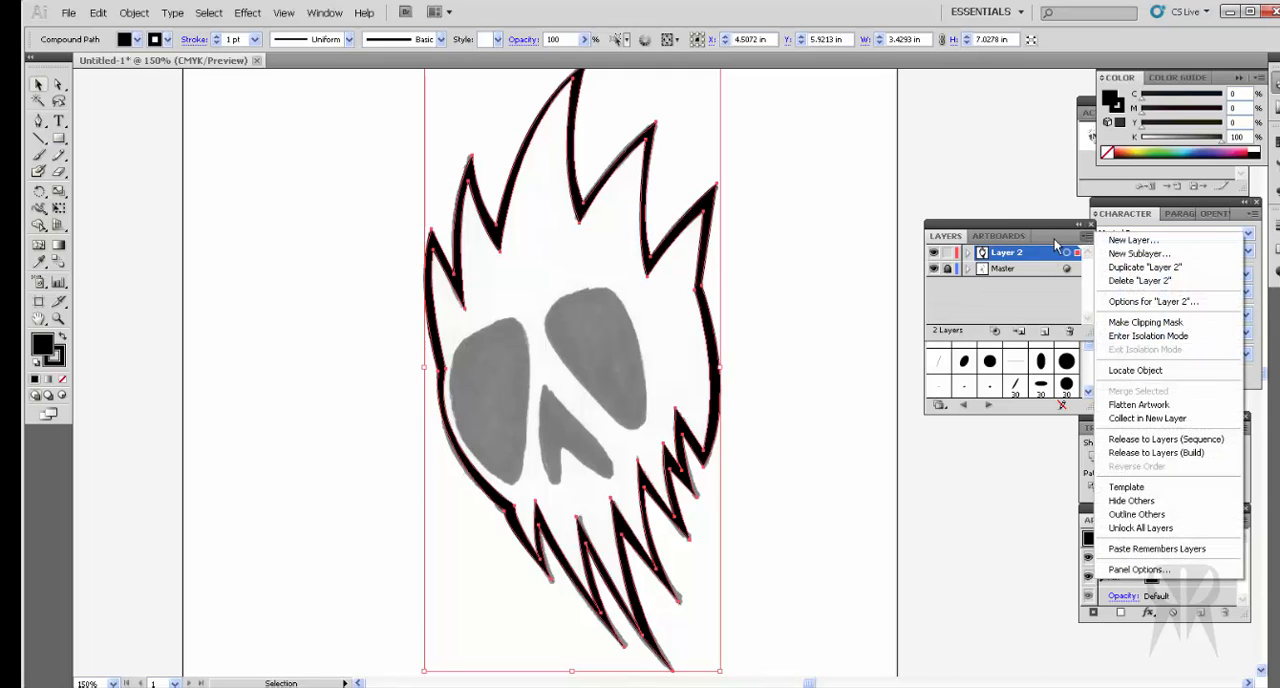
pyautogui.click(1086, 240)
pyautogui.click(802, 375)
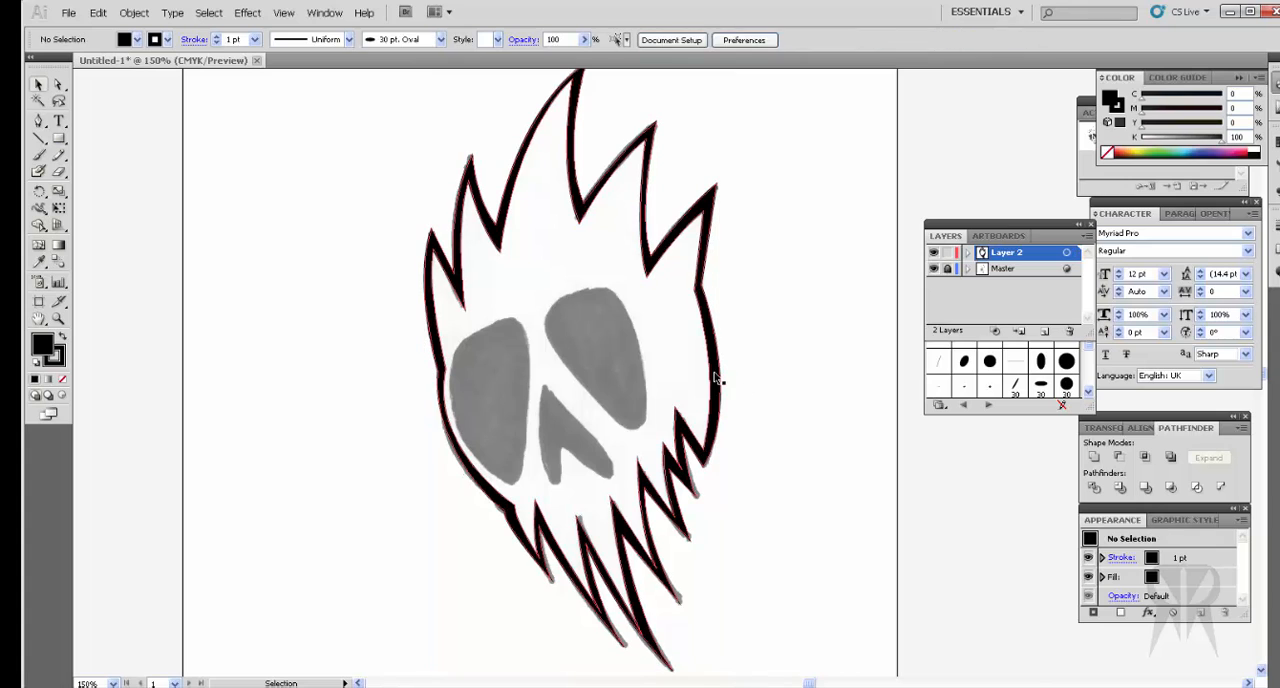
# Step: Duplicate Layer 2 with the skull contour, and rename the copy as Fill
pyautogui.click(716, 378)
pyautogui.click(1086, 240)
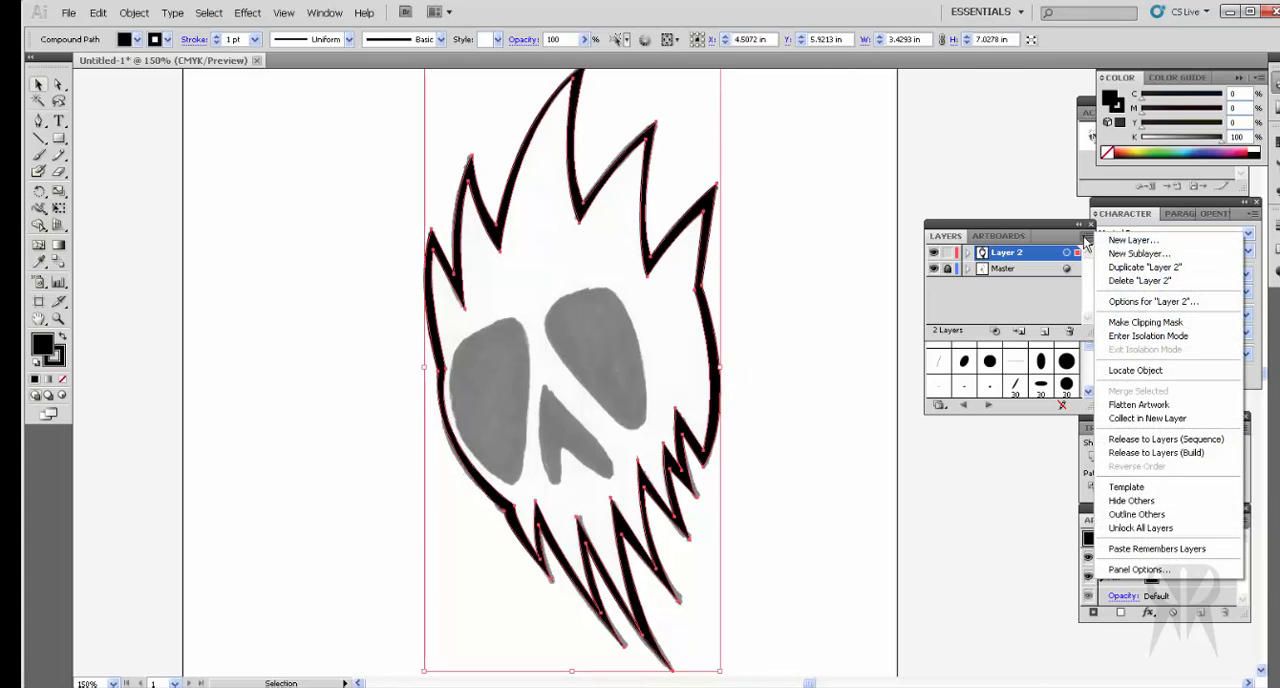
pyautogui.click(1144, 267)
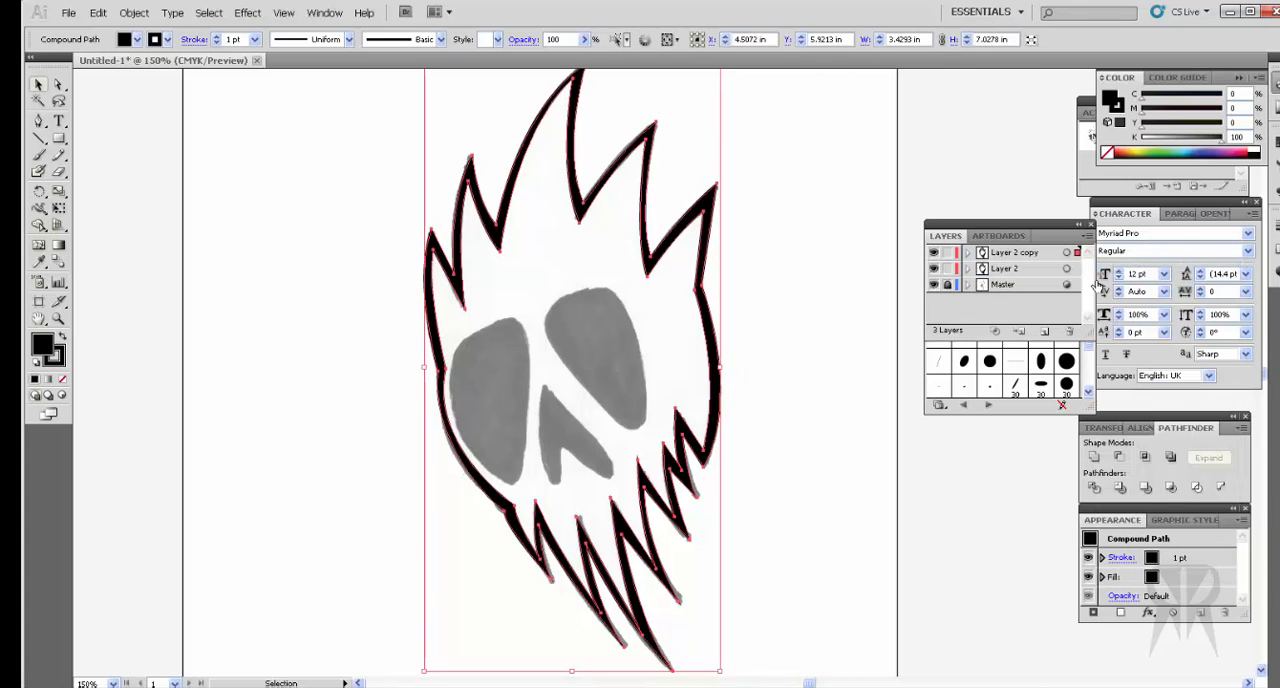
pyautogui.doubleClick(1031, 256)
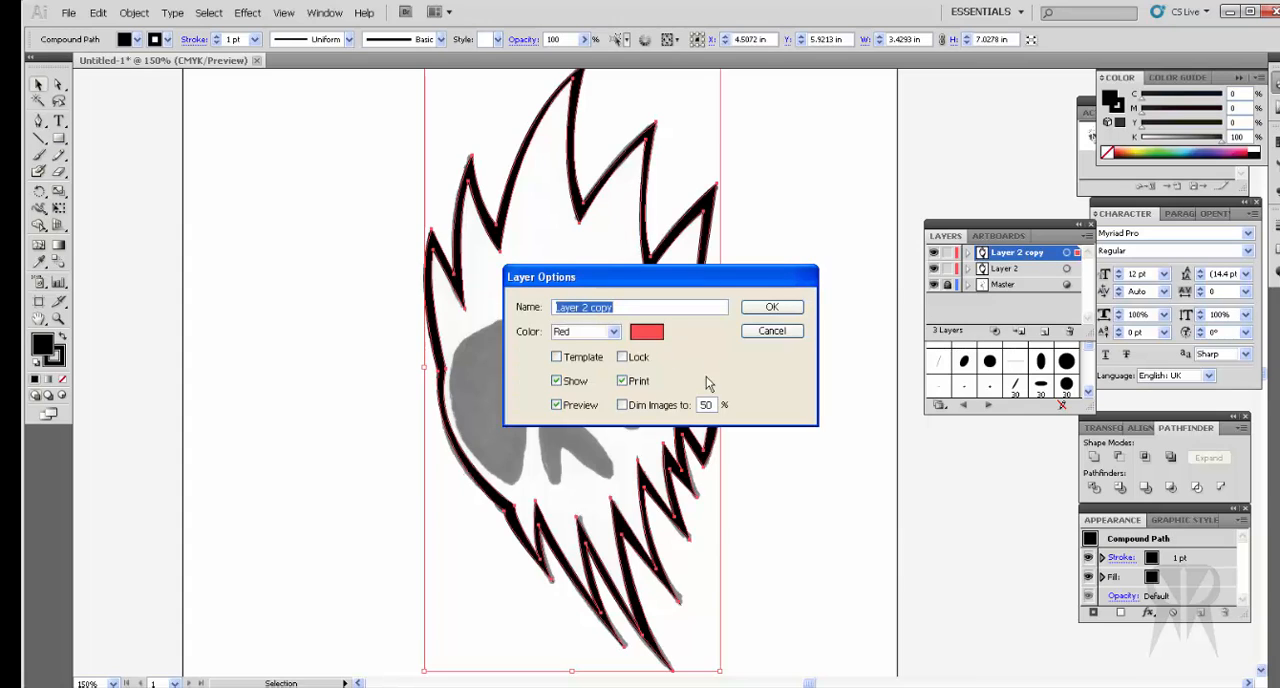
pyautogui.write('Fill')
pyautogui.click(770, 307)
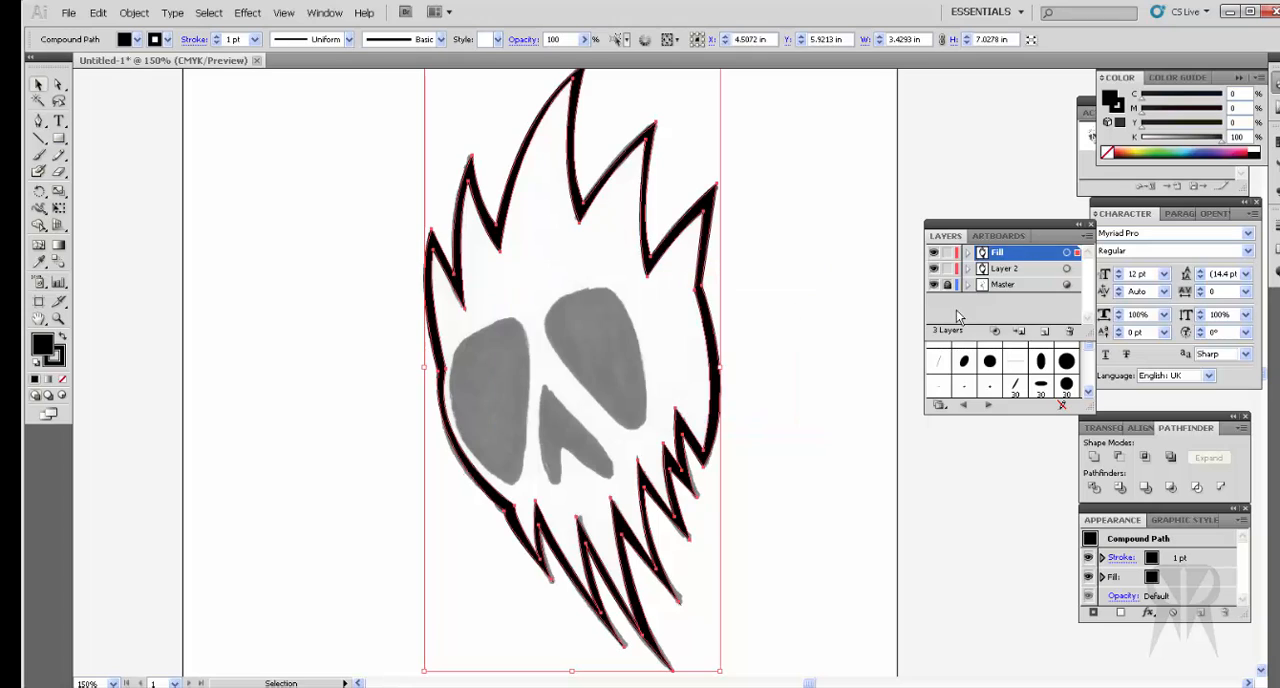
# Step: Release the compound path on the Fill layer, and deselect its paths
pyautogui.click(1066, 254)
pyautogui.rightClick(716, 413)
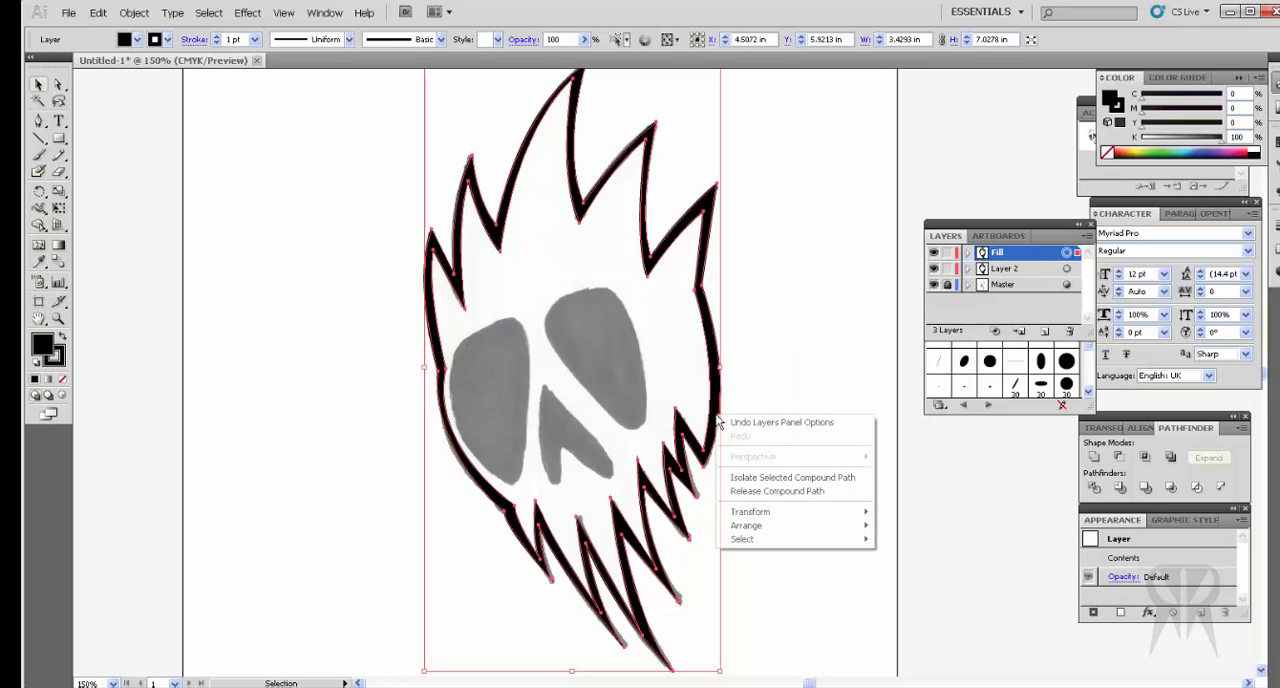
pyautogui.click(800, 495)
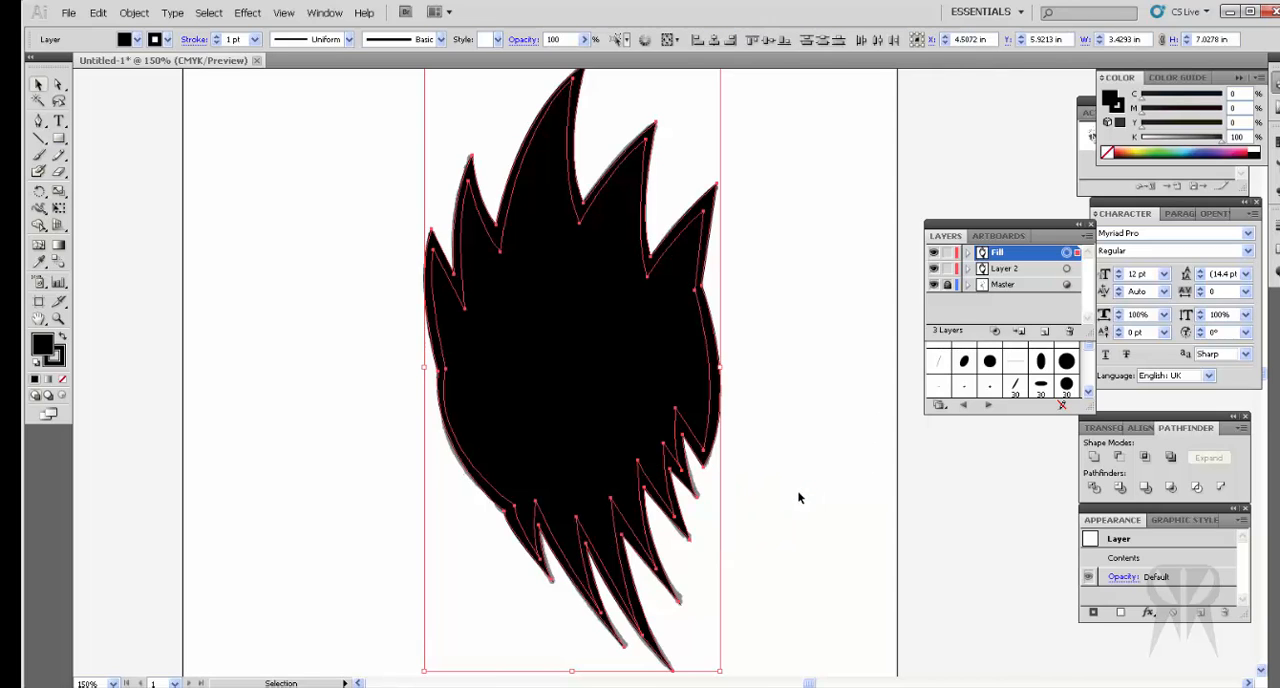
pyautogui.click(116, 195)
# Step: Delete the outer outline from the Fill layer
pyautogui.click(58, 84)
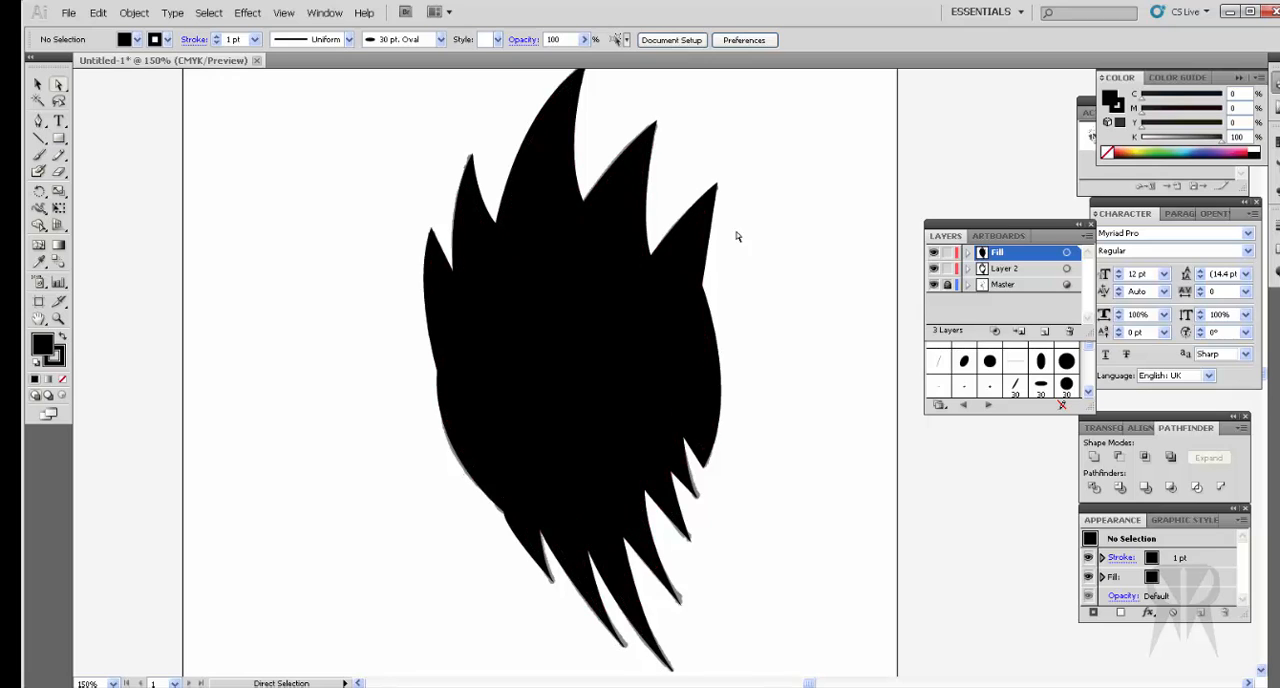
pyautogui.click(709, 207)
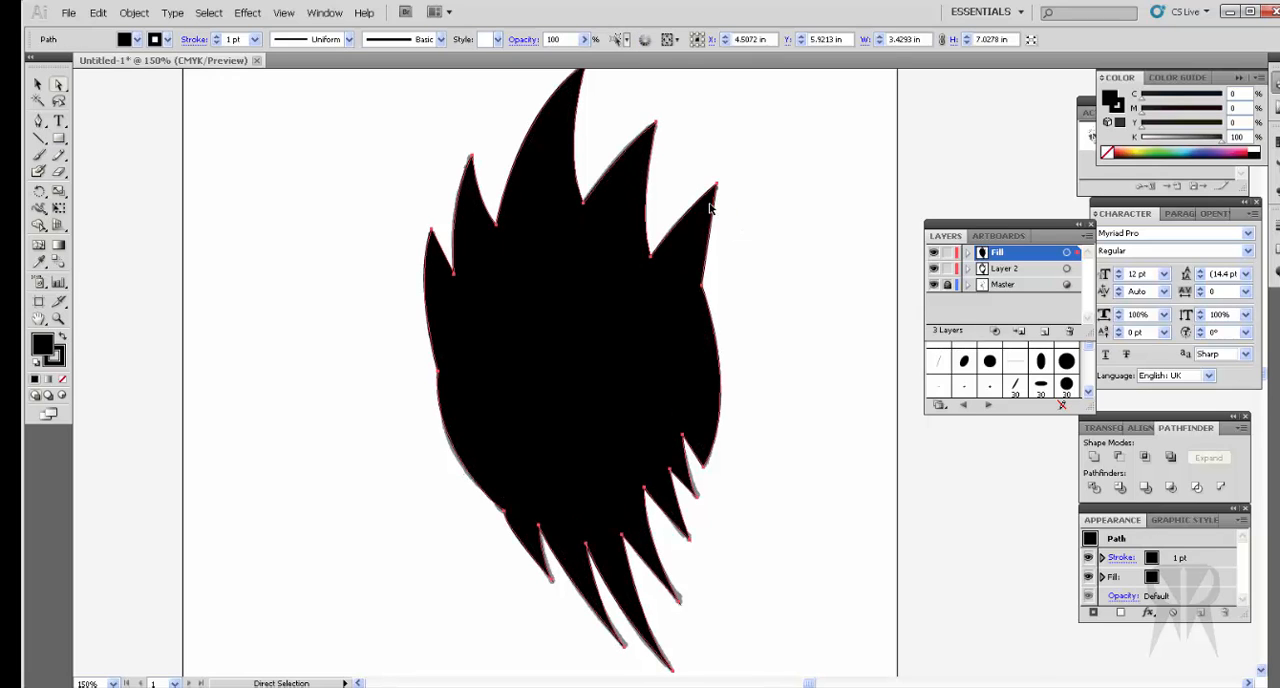
pyautogui.press('Delete')
pyautogui.press('v')
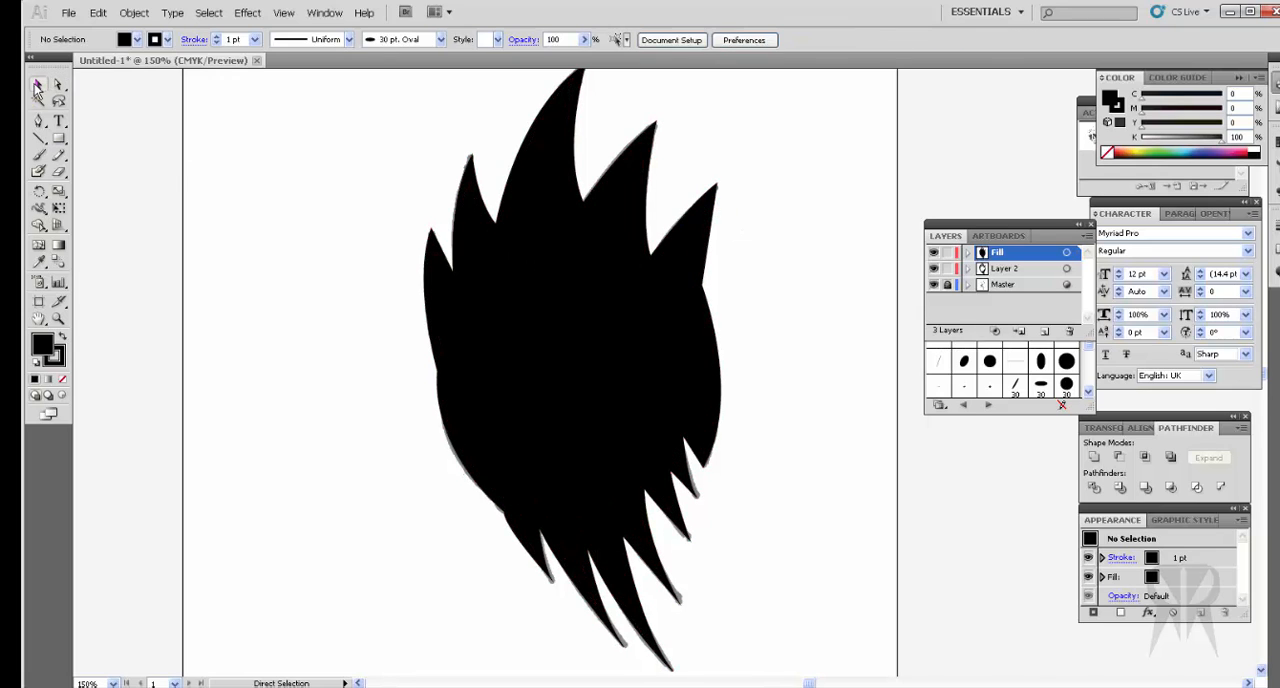
# Step: Fill the inner outline's shape on the Fill layer with yellow, remove its stroke, and deselect it
pyautogui.click(580, 323)
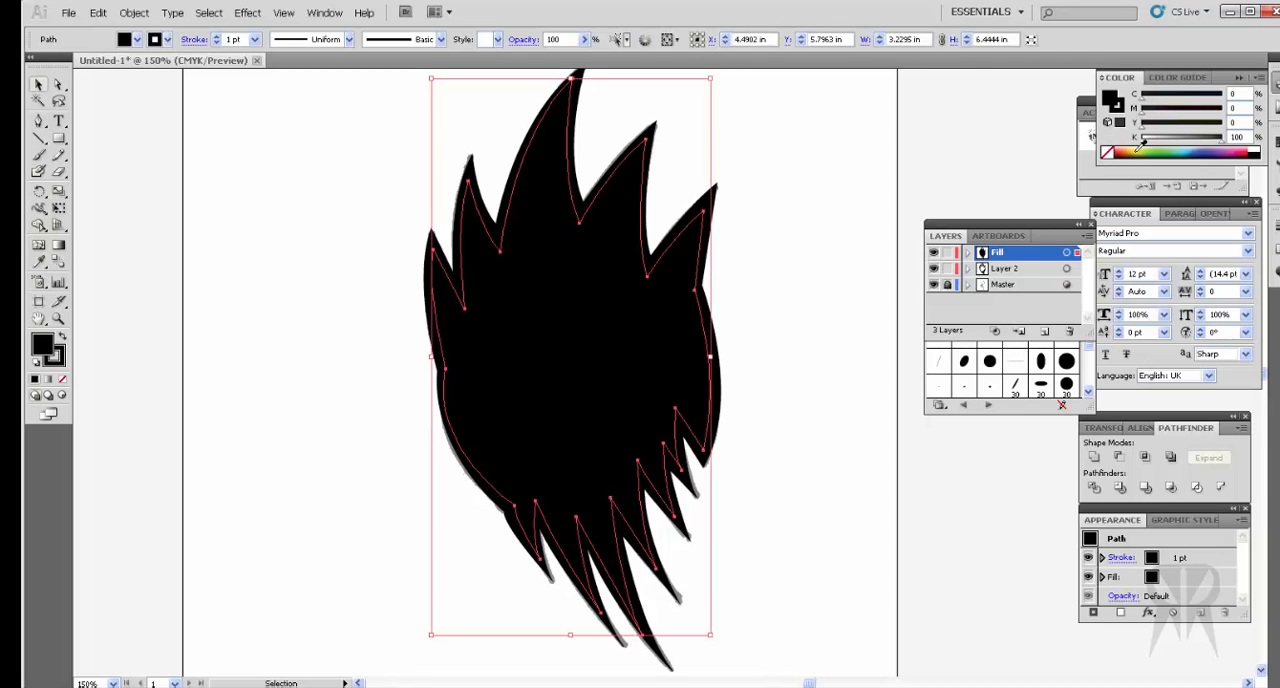
pyautogui.click(1140, 150)
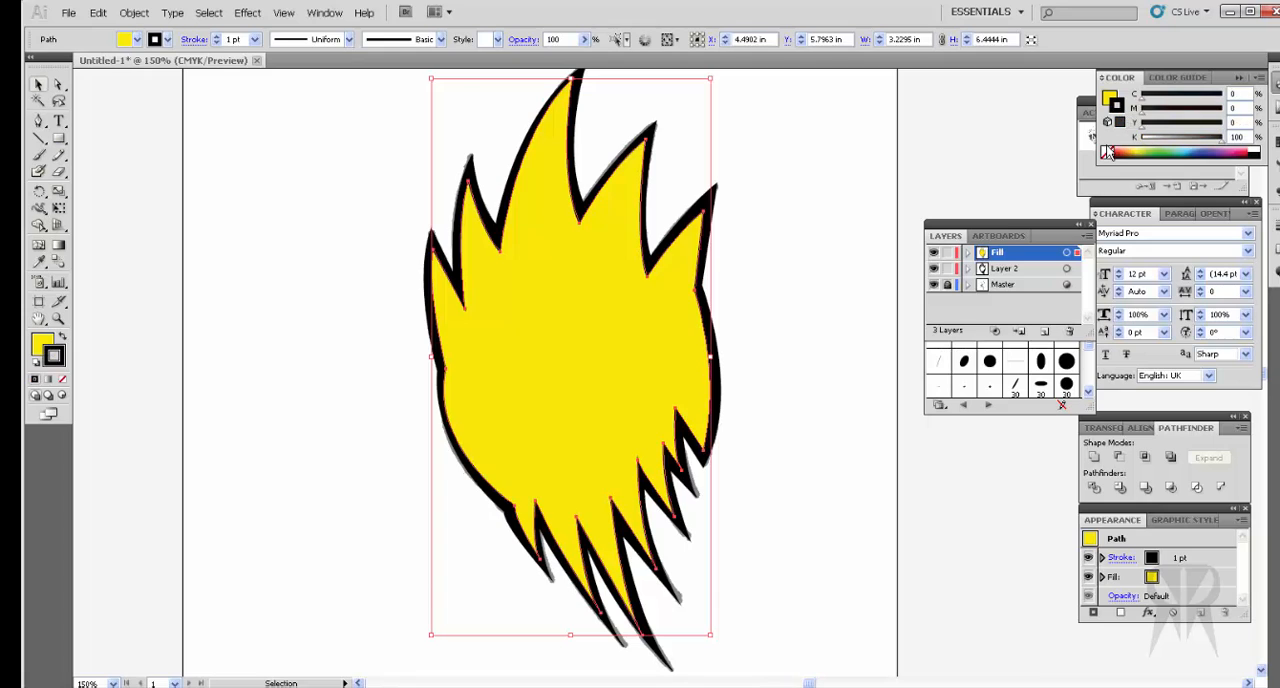
pyautogui.click(872, 240)
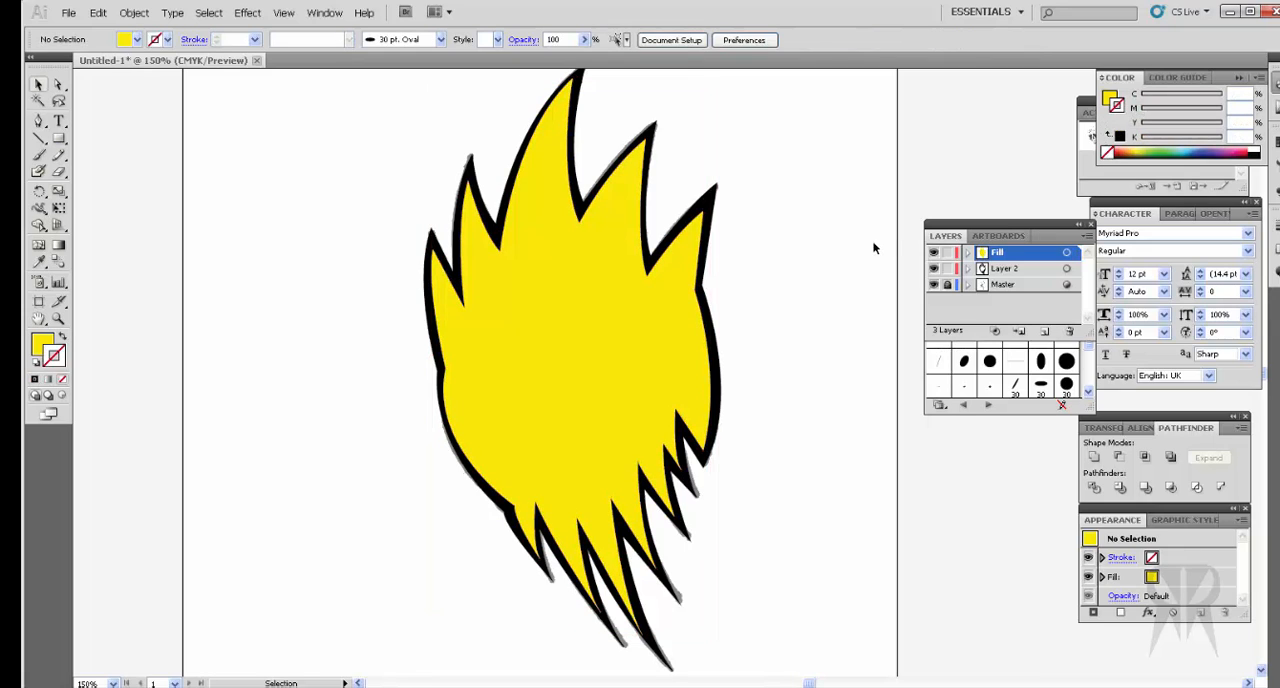
# Step: Hide and show the Fill layer to compare the yellow shape with the black contour
pyautogui.click(620, 400)
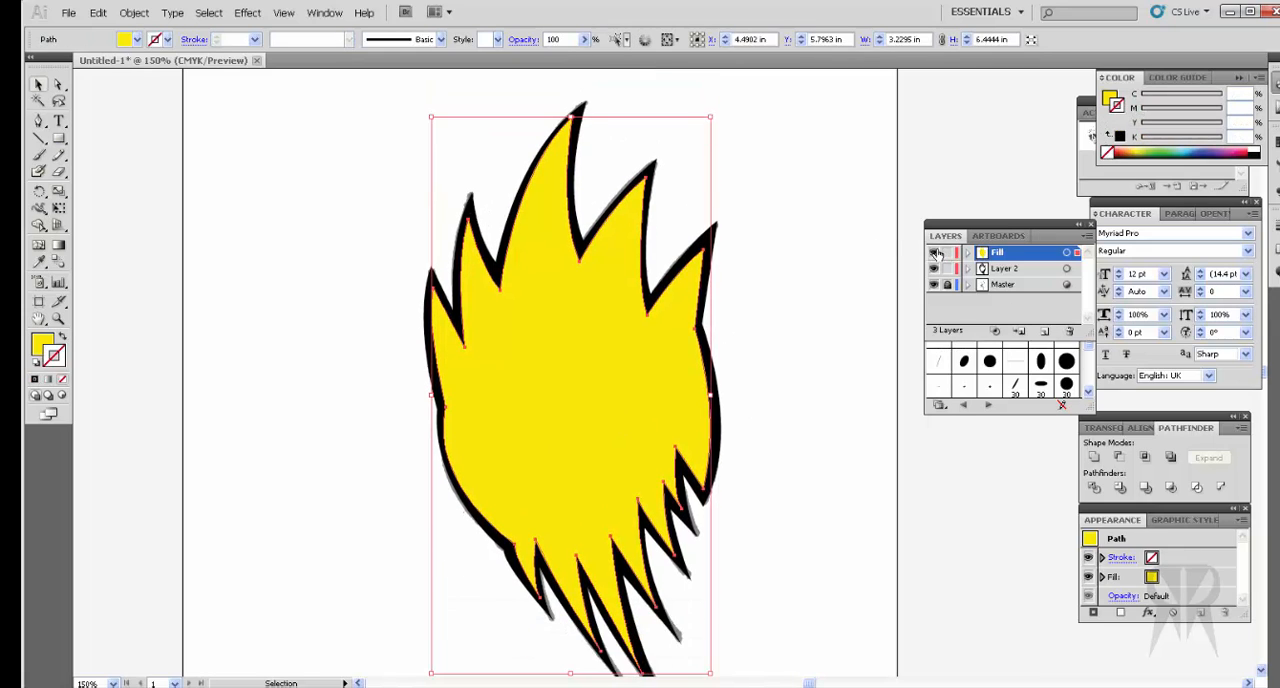
pyautogui.click(936, 254)
pyautogui.click(936, 254)
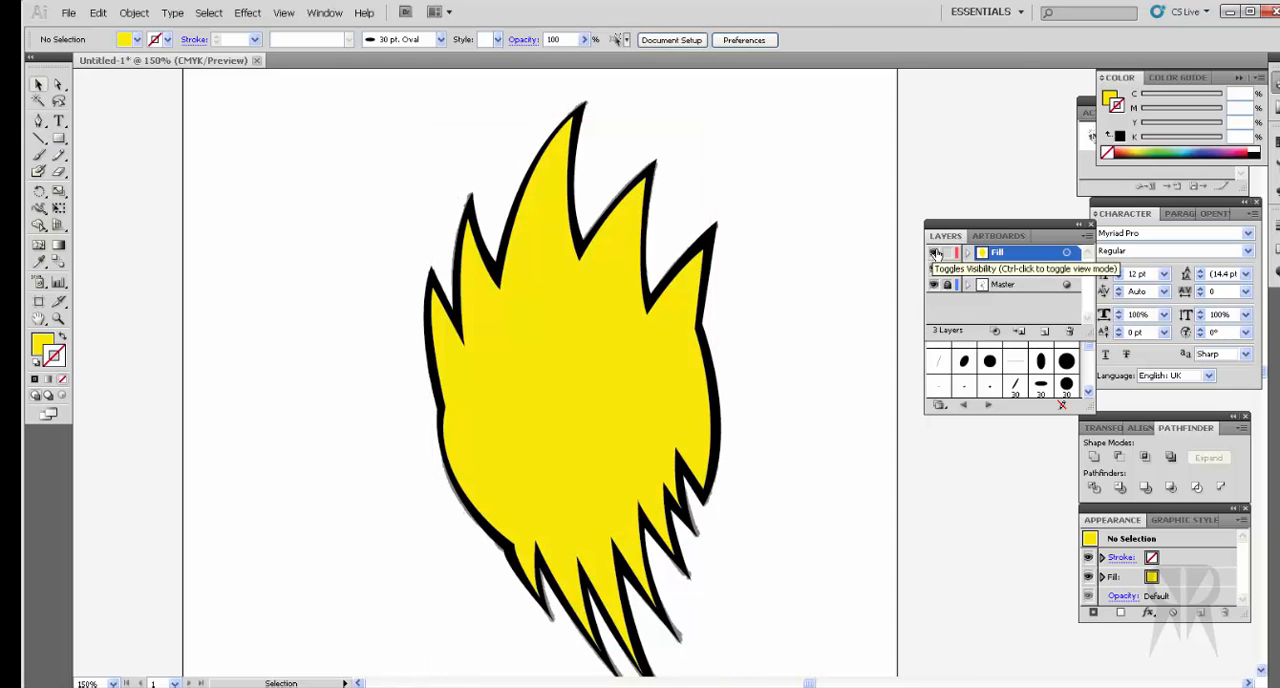
pyautogui.click(936, 254)
pyautogui.click(936, 254)
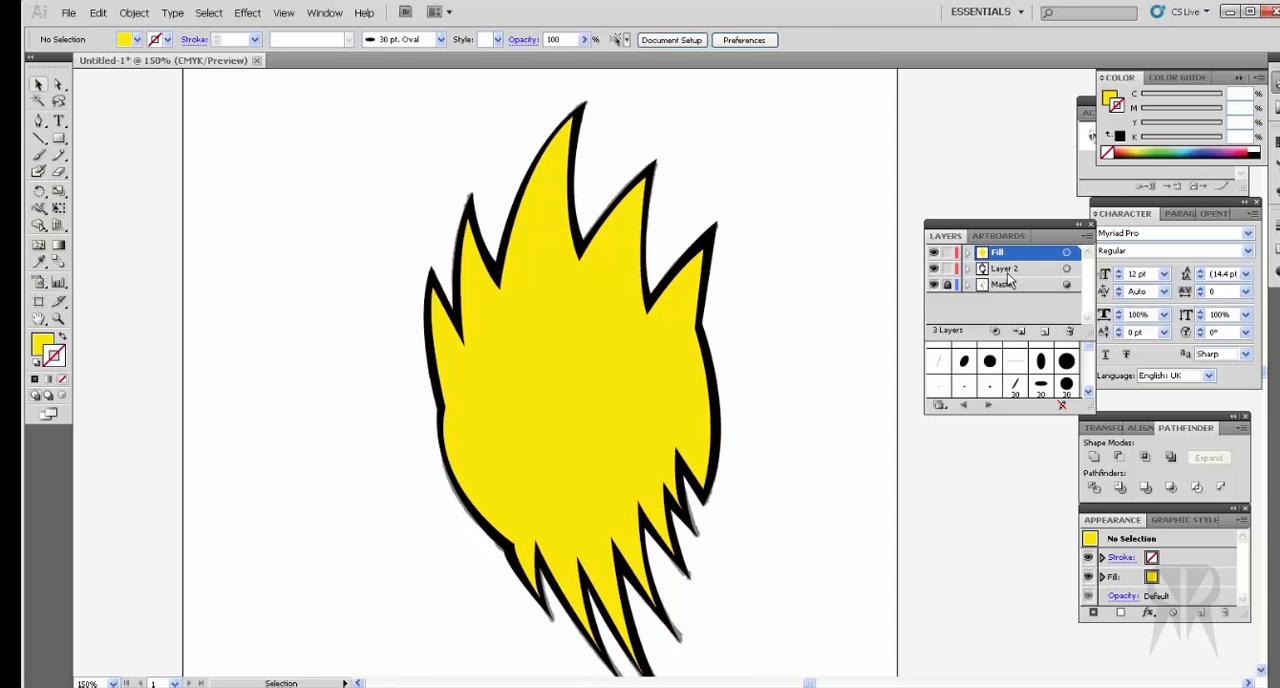
# Step: Move Layer 2 into the Fill layer as a sublayer above the yellow path, and collapse the Fill layer
pyautogui.moveTo(1030, 276); pyautogui.dragTo(1005, 253)
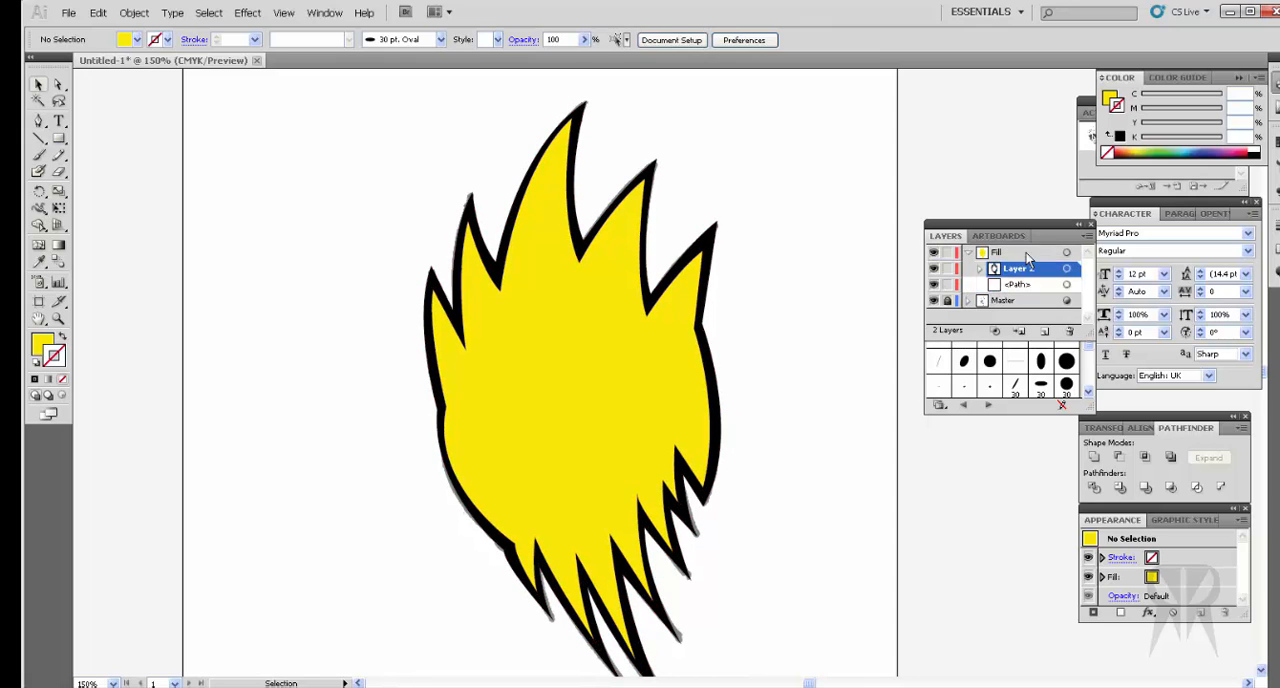
pyautogui.click(631, 435)
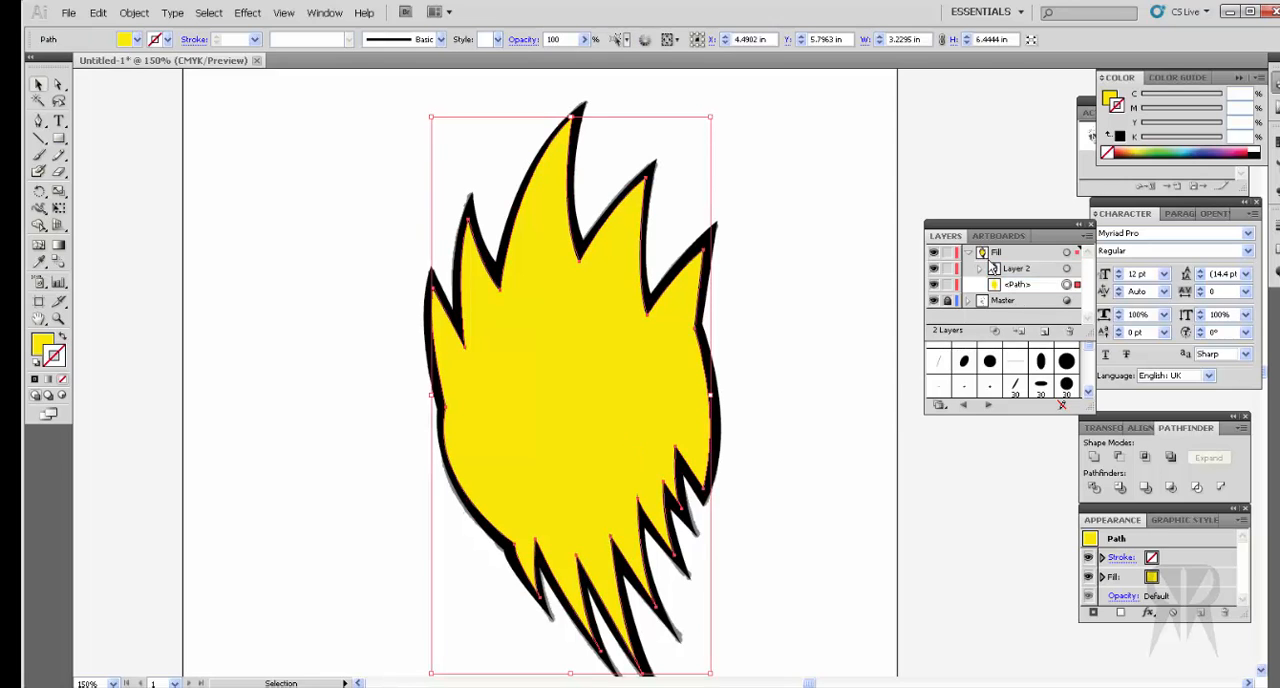
pyautogui.click(933, 252)
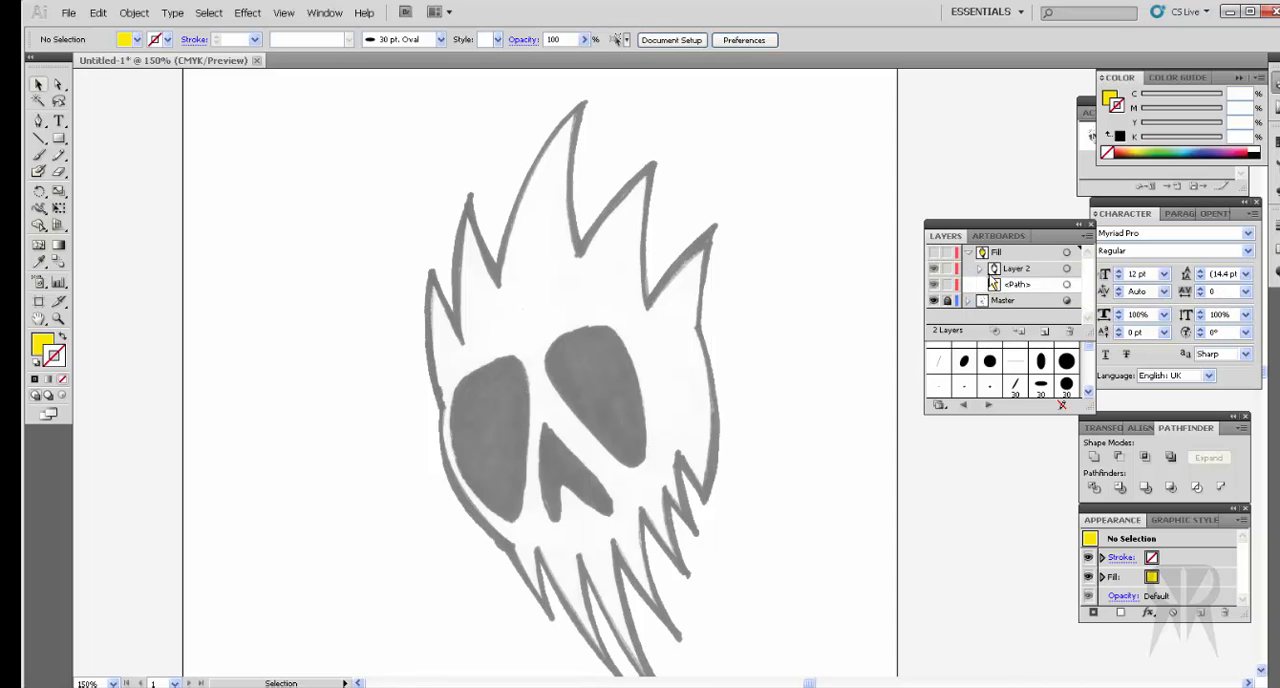
pyautogui.click(981, 269)
pyautogui.click(980, 269)
pyautogui.click(933, 252)
pyautogui.click(703, 389)
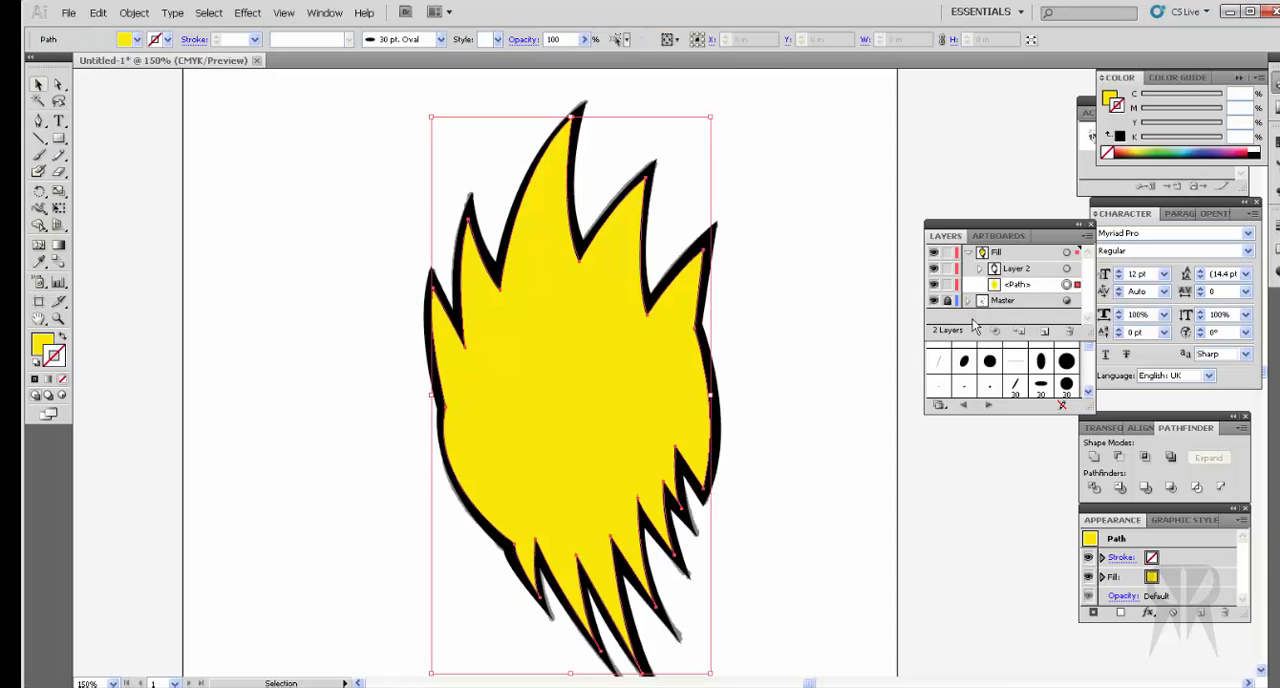
pyautogui.click(967, 253)
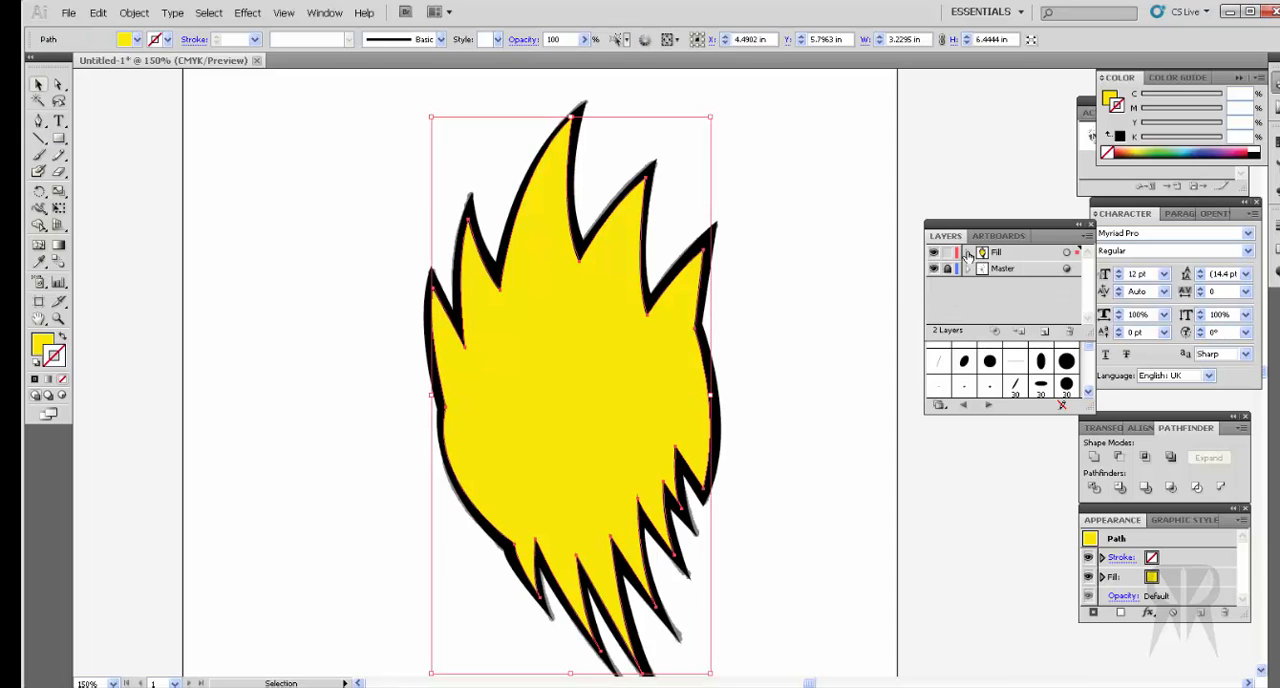
# Step: Lock and hide the Fill layer, and add a new layer above it
pyautogui.click(948, 254)
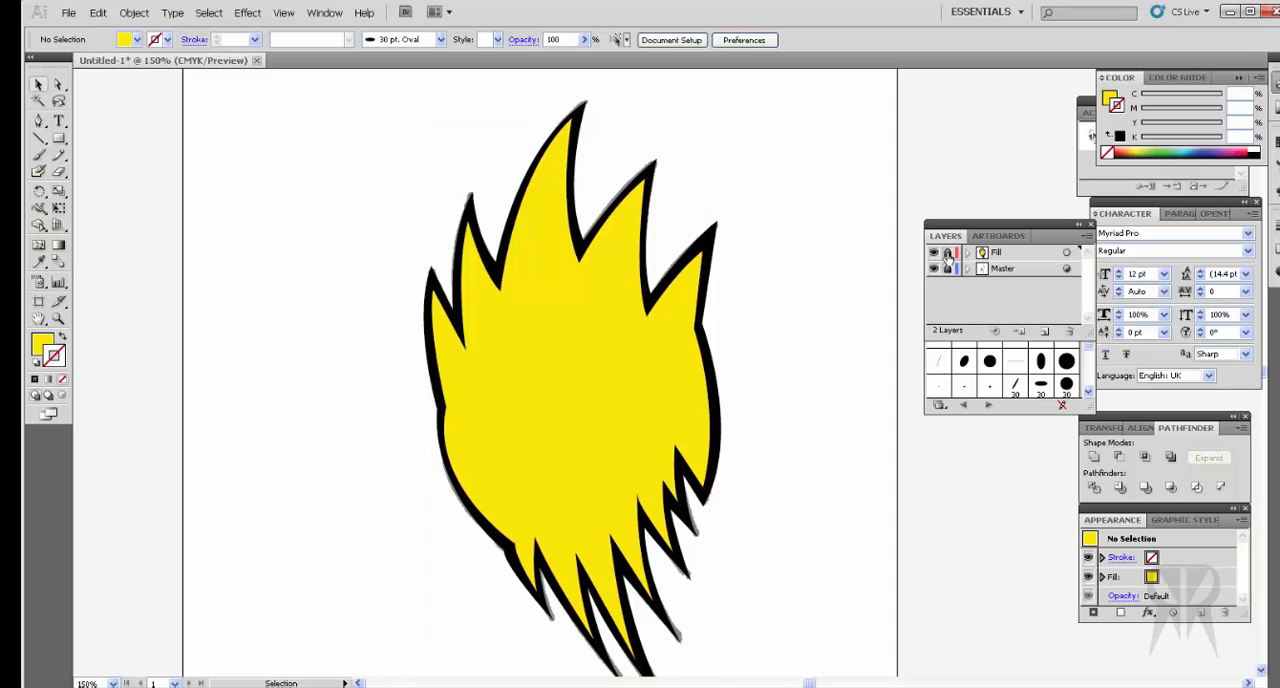
pyautogui.click(934, 254)
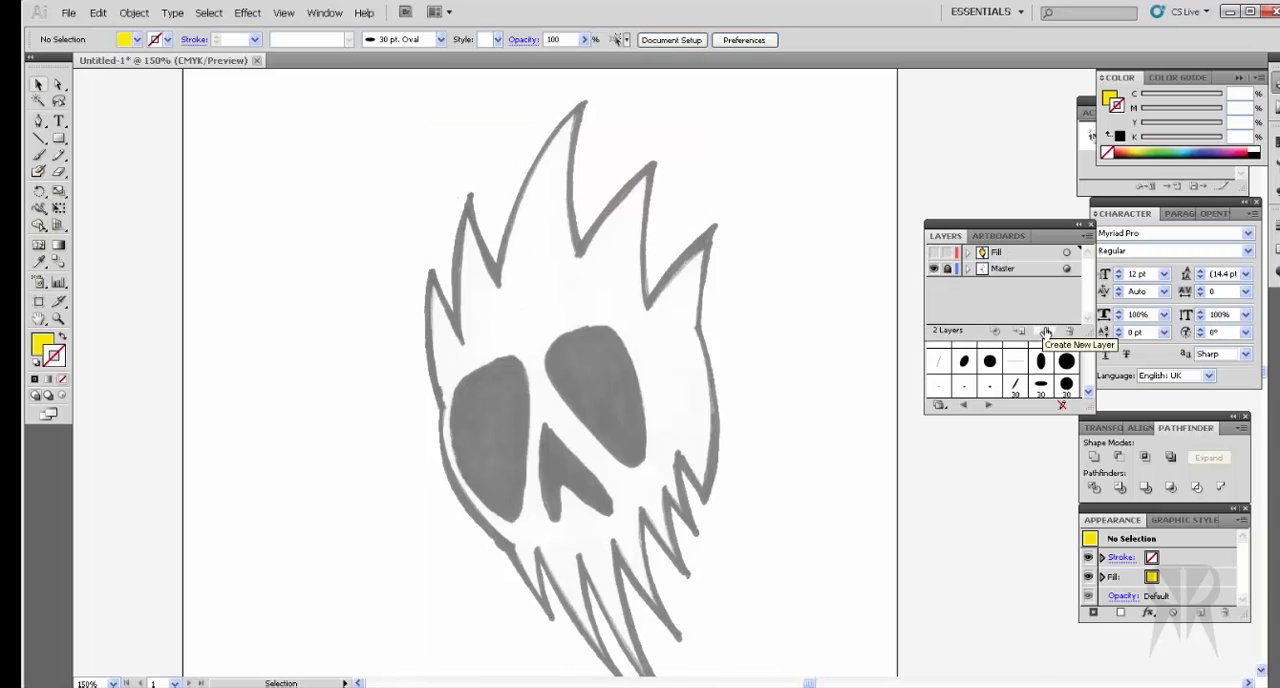
pyautogui.click(1046, 332)
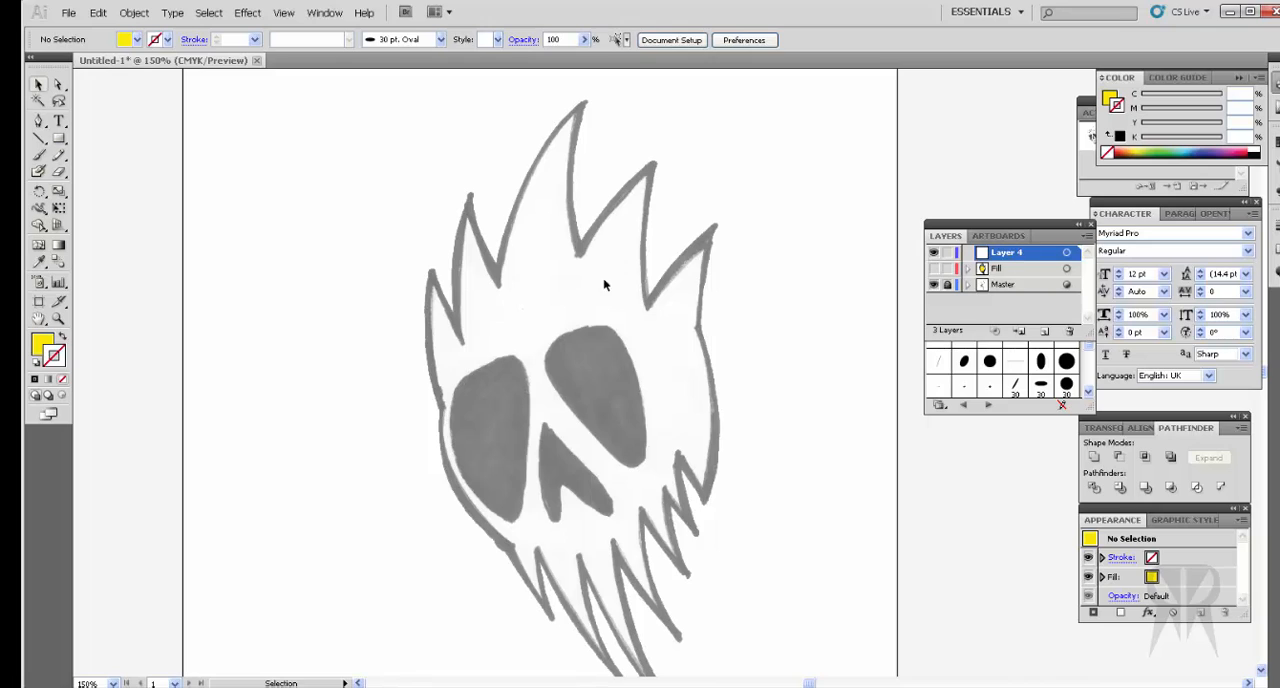
# Step: Trace the left eye socket on Layer 4 as a closed Pen tool path with a black fill
pyautogui.click(38, 120)
pyautogui.click(507, 357)
pyautogui.moveTo(447, 398); pyautogui.dragTo(463, 537)
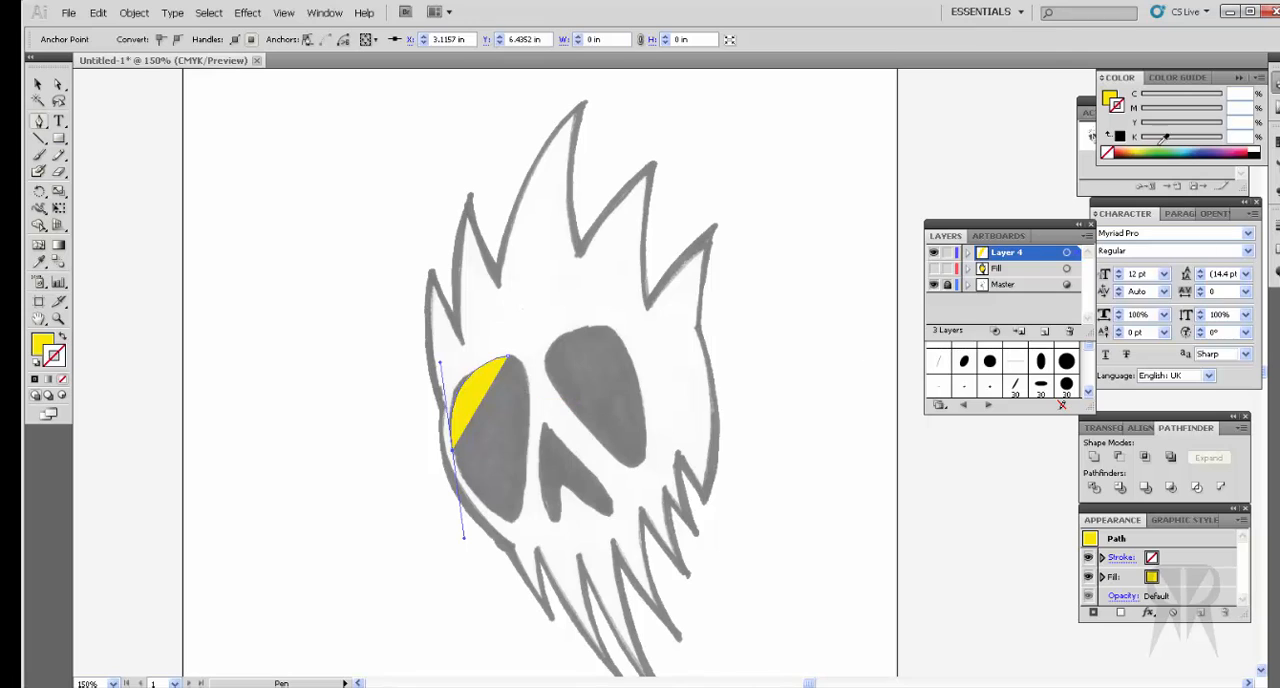
pyautogui.click(1111, 99)
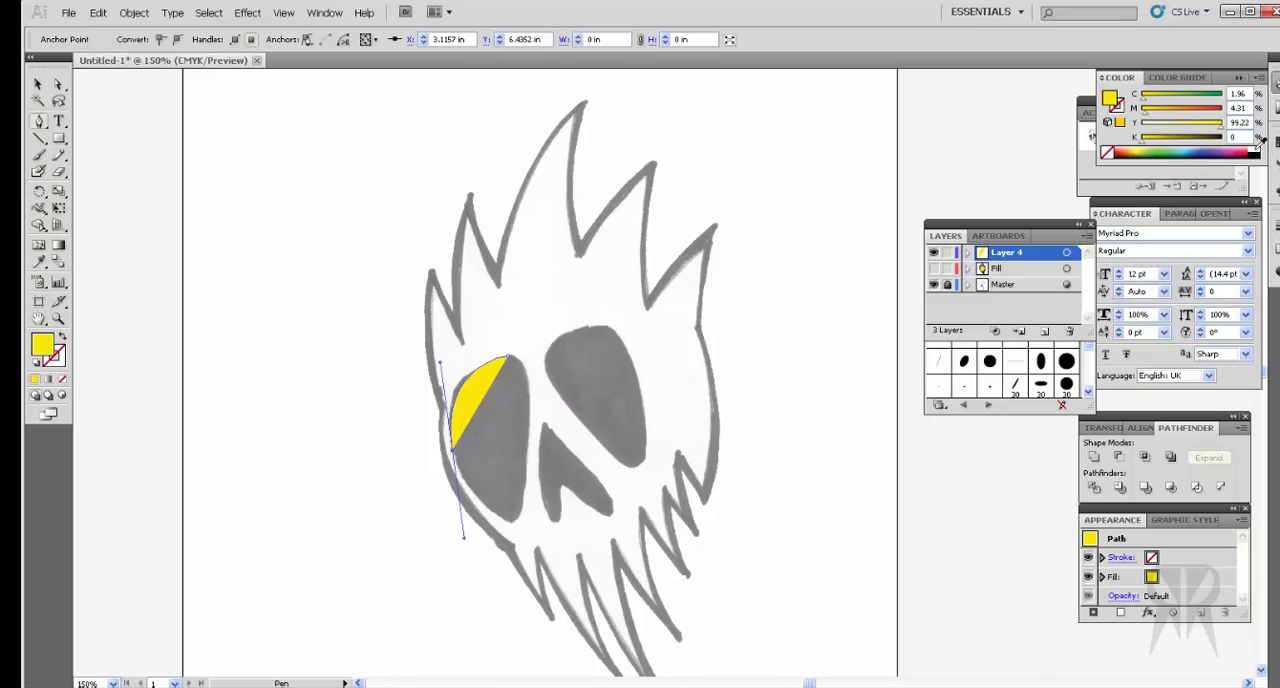
pyautogui.click(1260, 148)
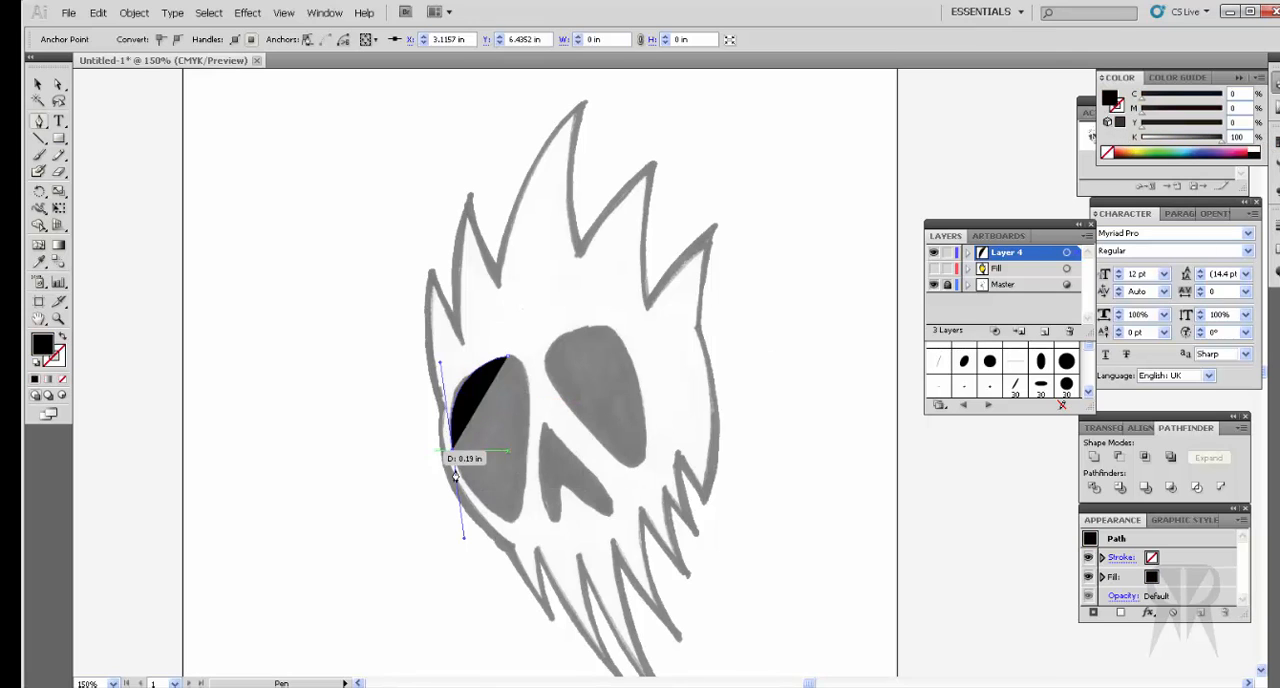
pyautogui.click(515, 523)
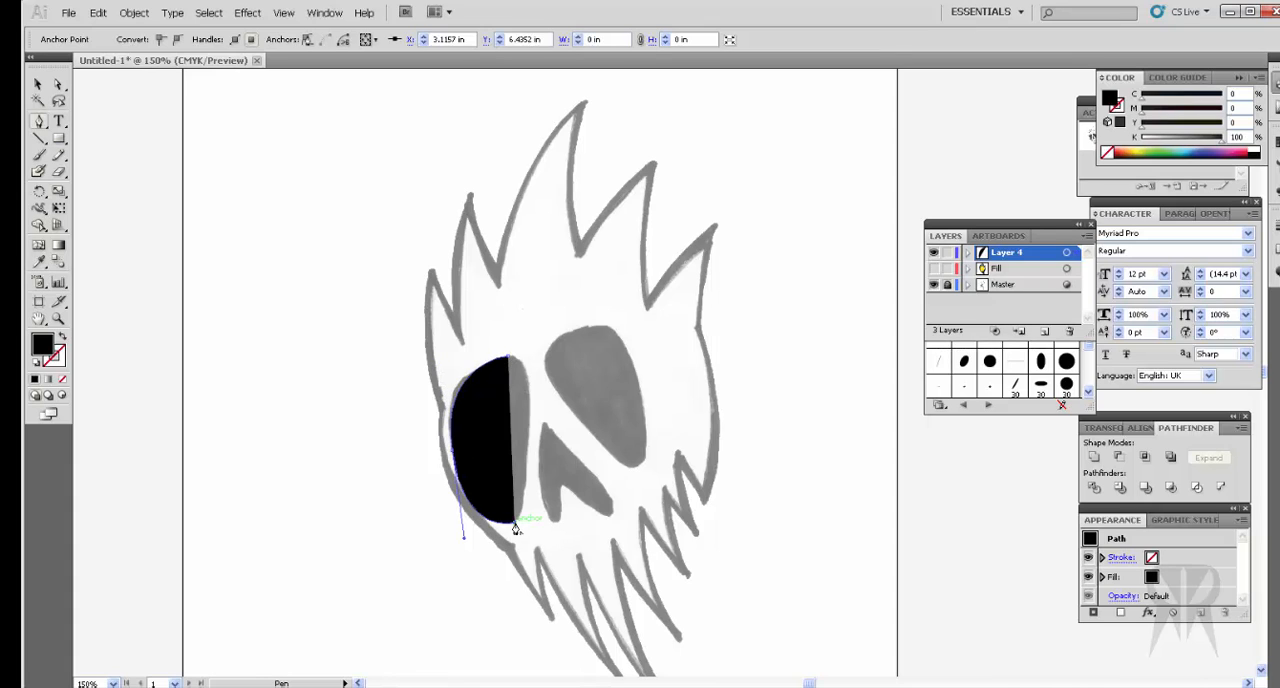
pyautogui.keyDown('ctrl'); pyautogui.click(516, 521); pyautogui.keyUp('ctrl')
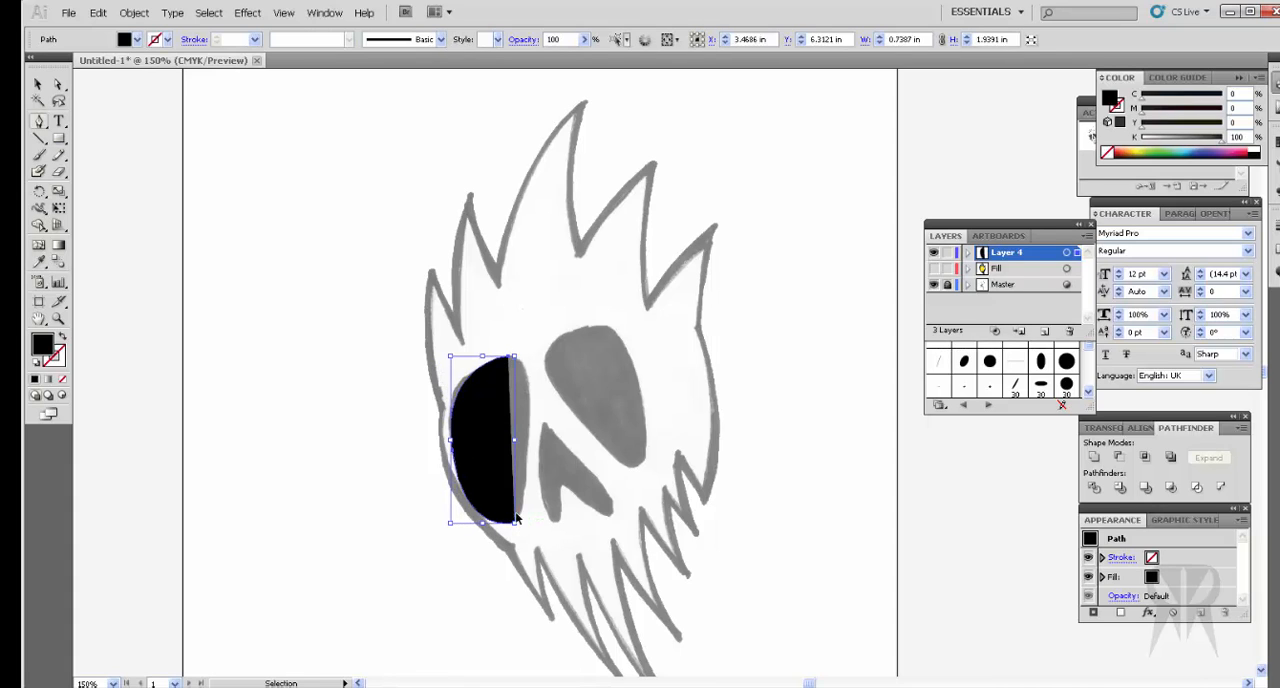
pyautogui.hotkey('ctrl', 'z')
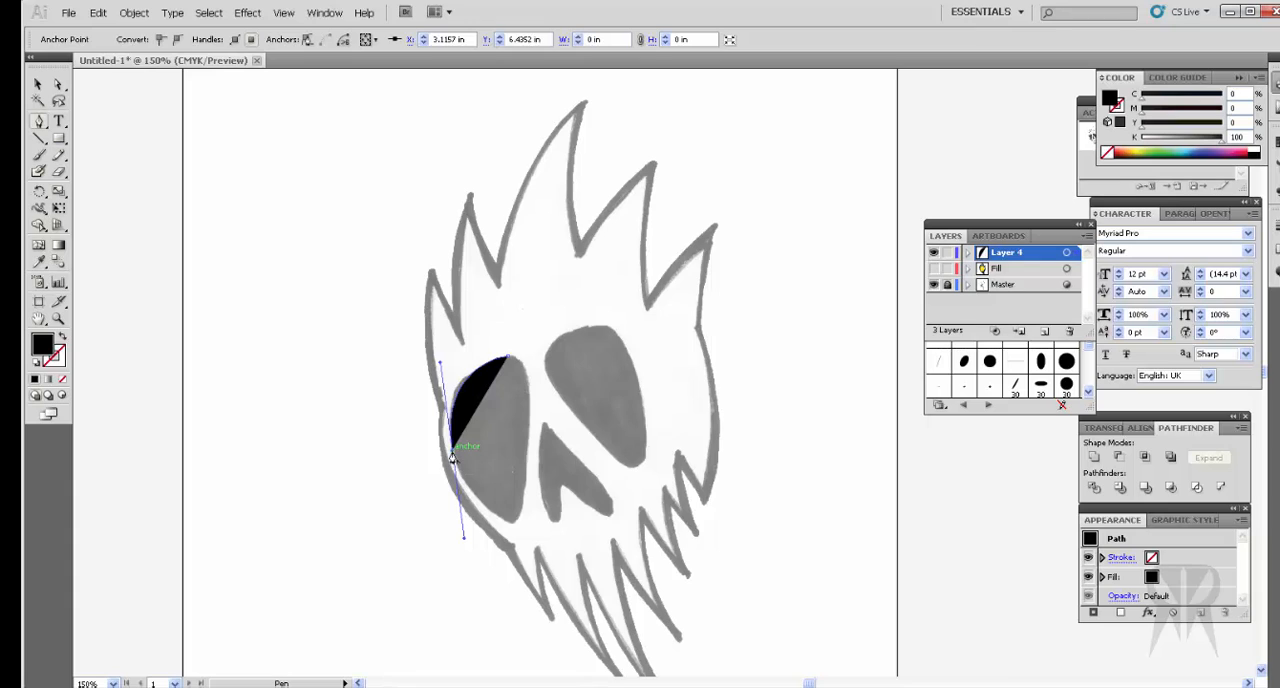
pyautogui.click(512, 522)
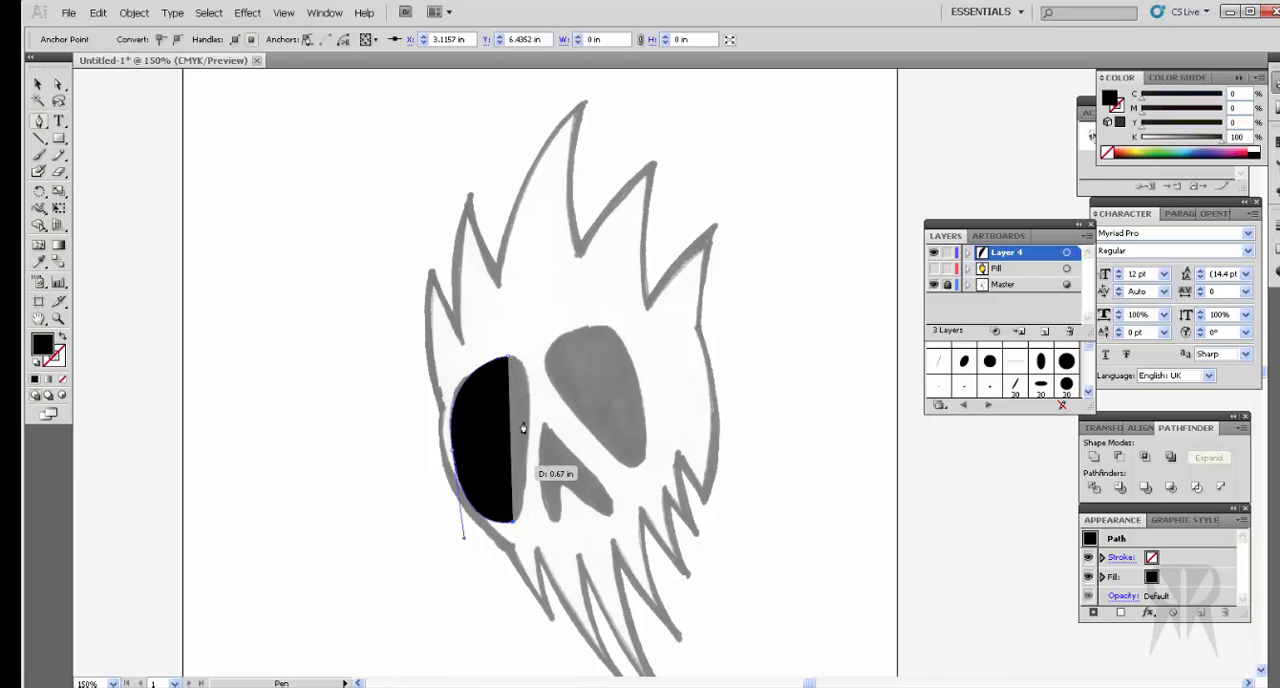
pyautogui.moveTo(508, 360); pyautogui.dragTo(459, 336)
# Step: Reshape the left eye socket path by adjusting its side curve and its top and bottom anchor points
pyautogui.click(58, 85)
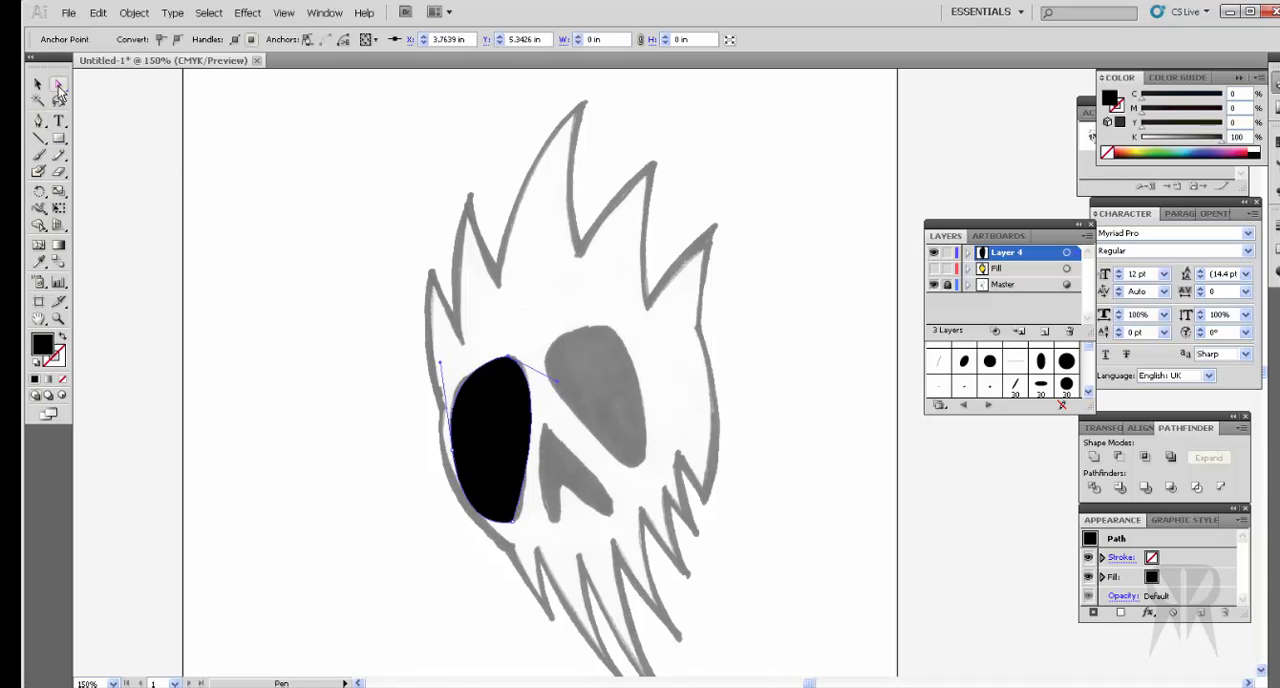
pyautogui.moveTo(440, 363); pyautogui.dragTo(440, 348)
pyautogui.moveTo(458, 466); pyautogui.dragTo(519, 522)
pyautogui.moveTo(507, 360); pyautogui.dragTo(514, 360)
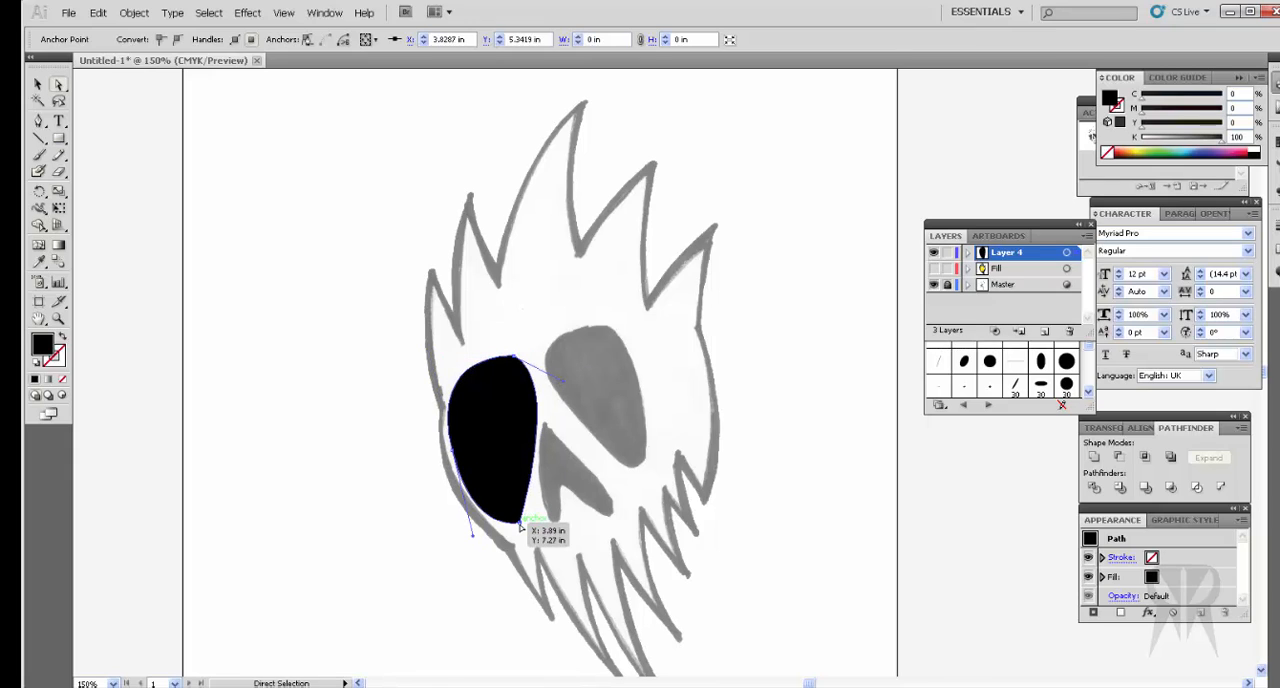
pyautogui.moveTo(520, 524); pyautogui.dragTo(518, 512)
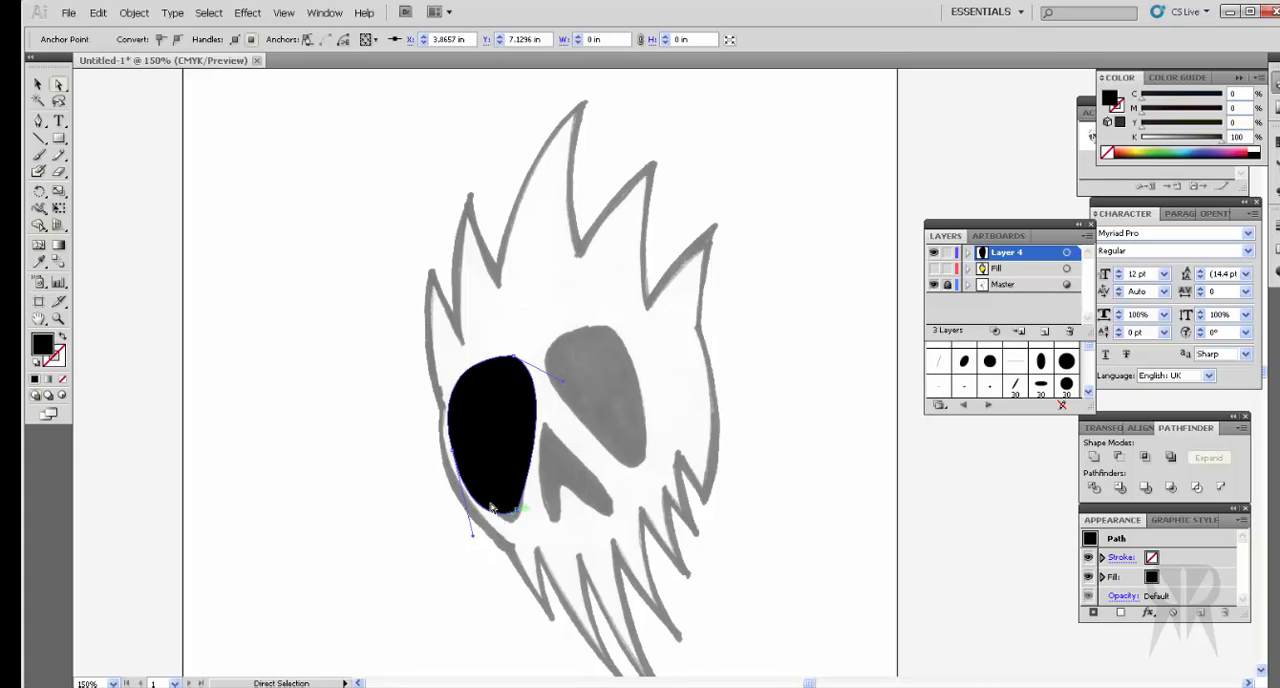
# Step: Give the left eye socket path no fill and a black stroke, and refit its top and bottom anchors to the sketch
pyautogui.click(1107, 152)
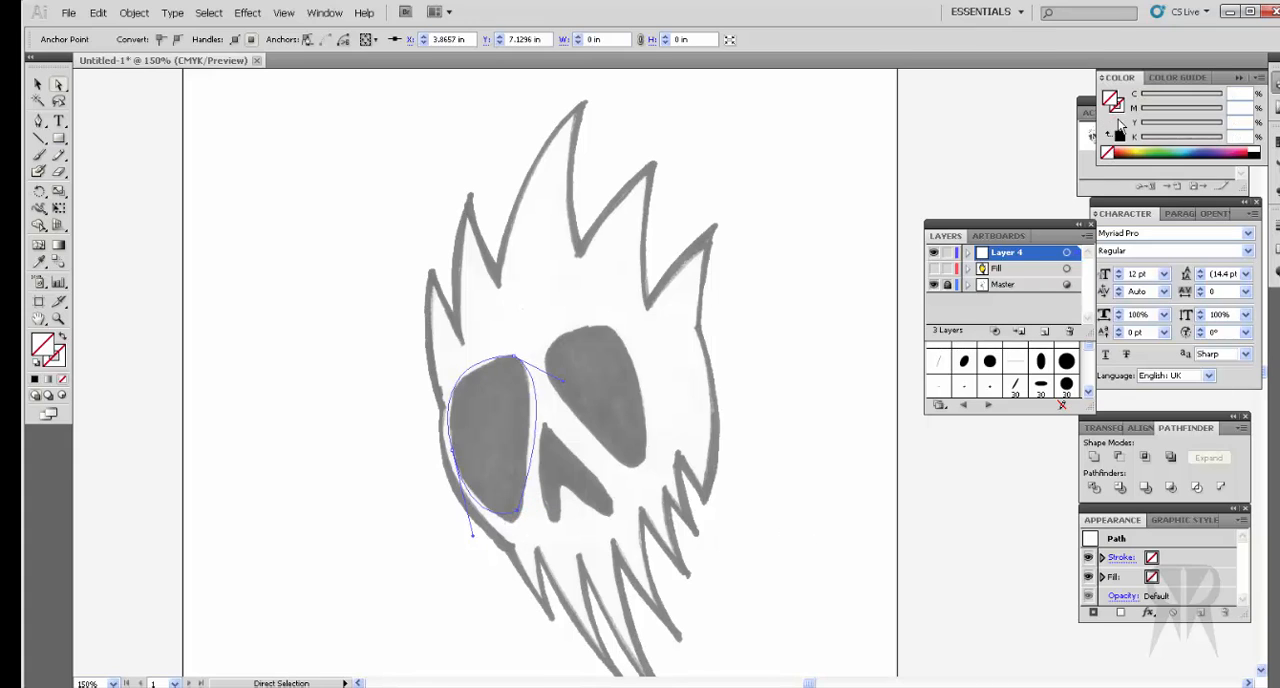
pyautogui.click(1109, 137)
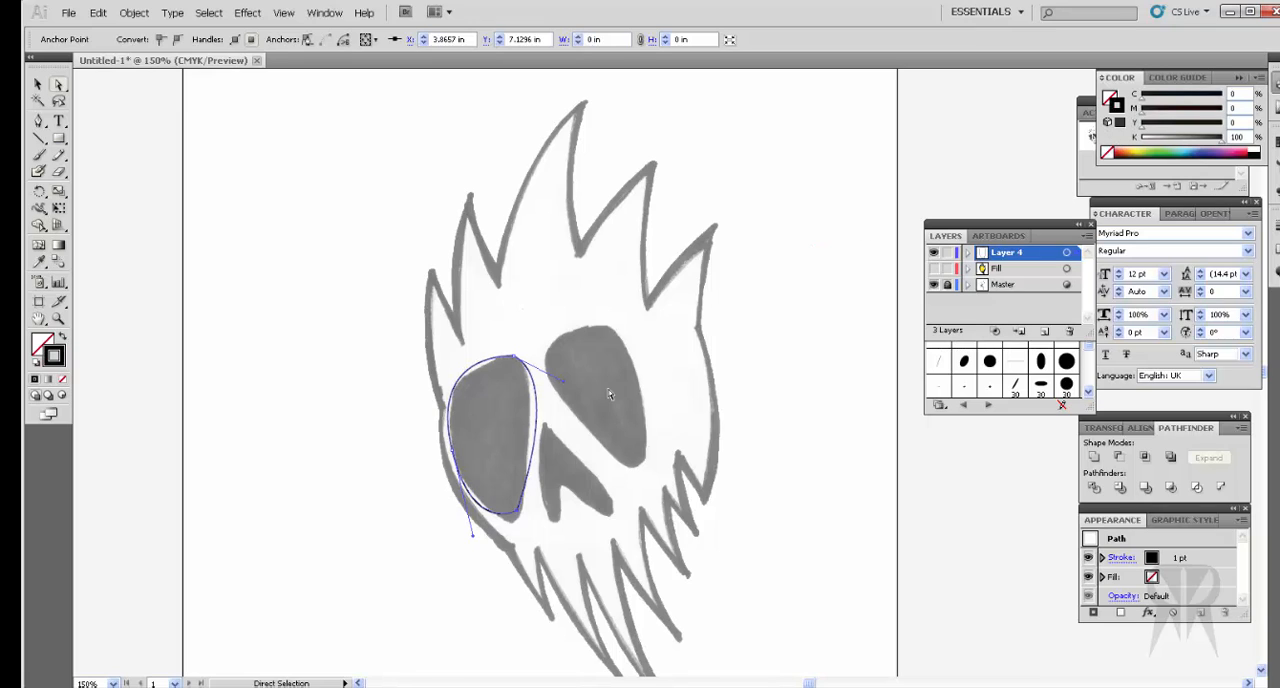
pyautogui.moveTo(508, 360); pyautogui.dragTo(518, 363)
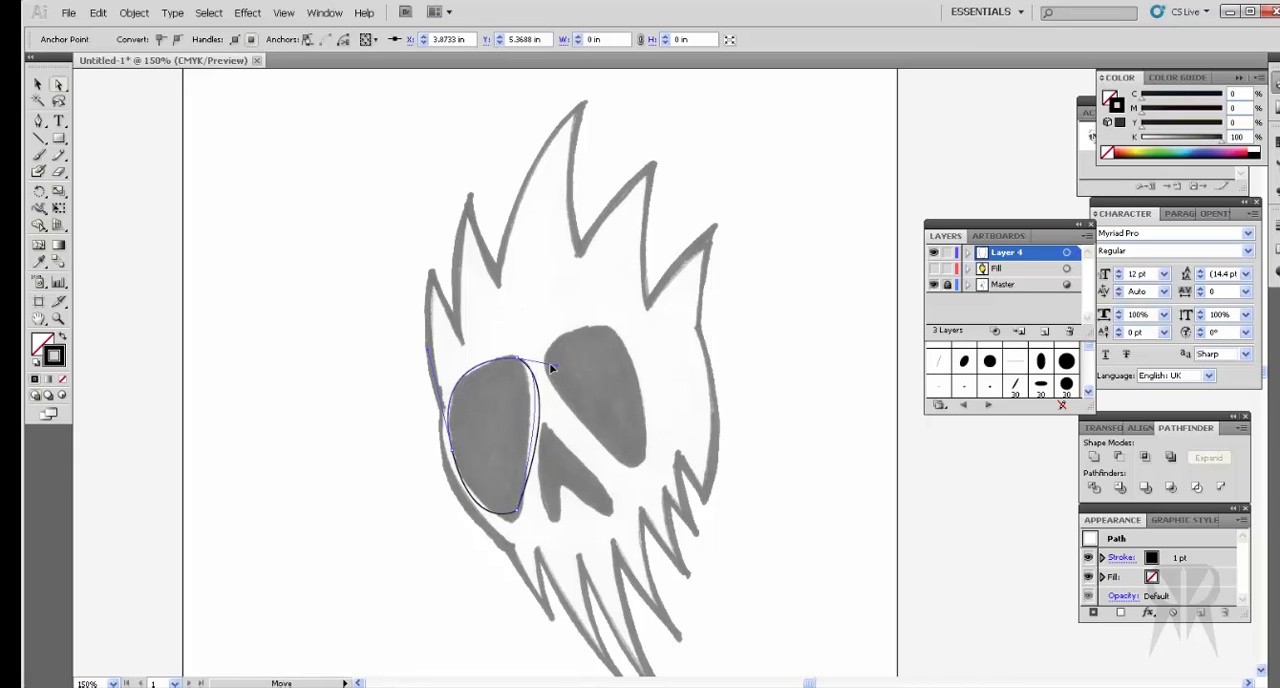
pyautogui.moveTo(520, 520); pyautogui.dragTo(528, 539)
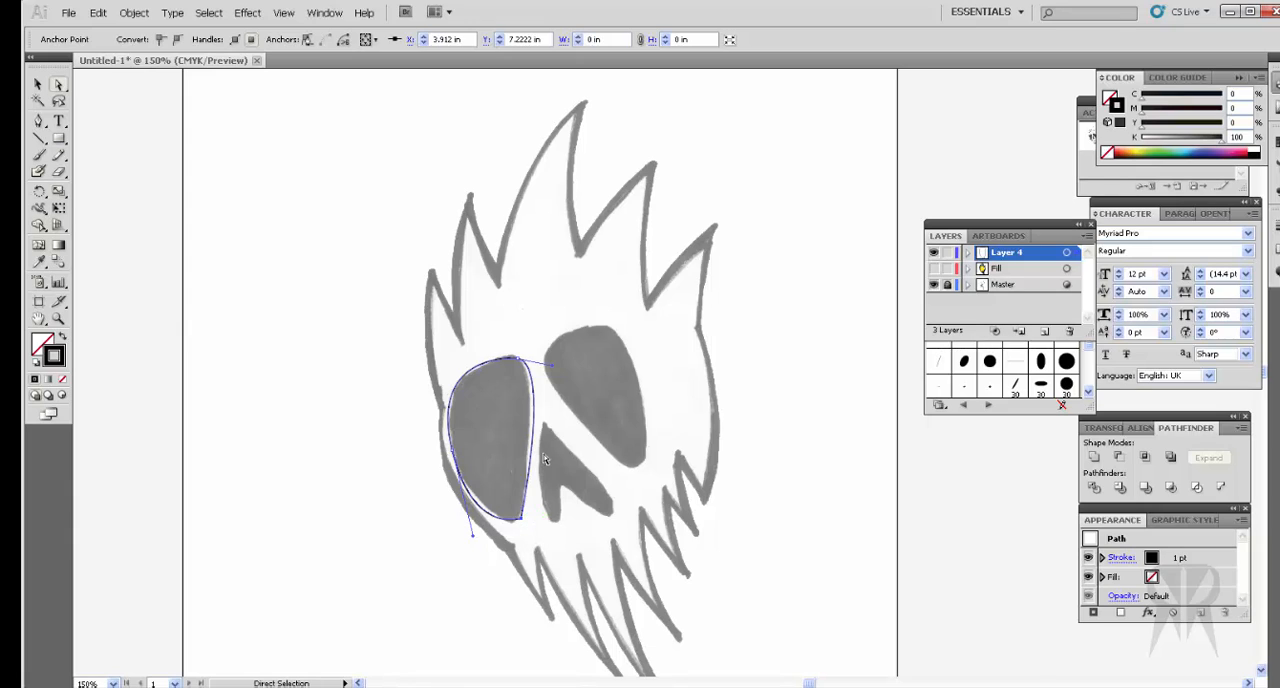
# Step: Delete the left eye socket's bottom anchor and redraw the missing lower and right curves with the Pen tool, closing the path
pyautogui.press('Delete')
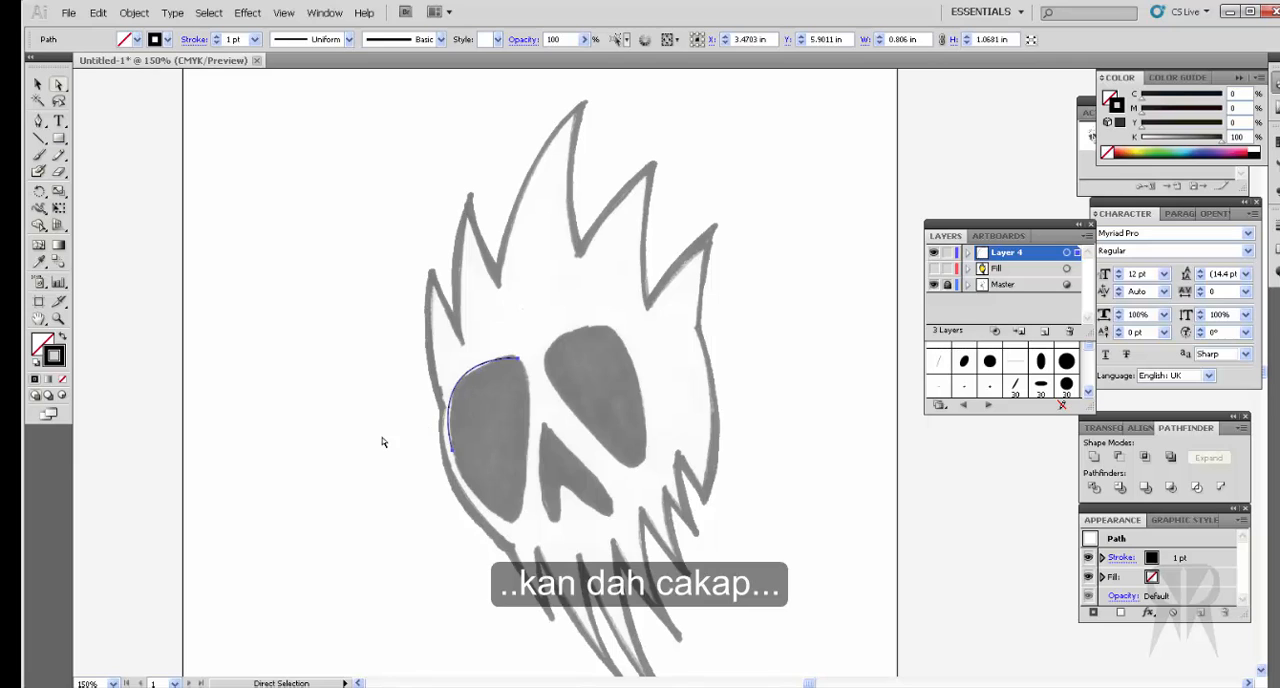
pyautogui.click(38, 120)
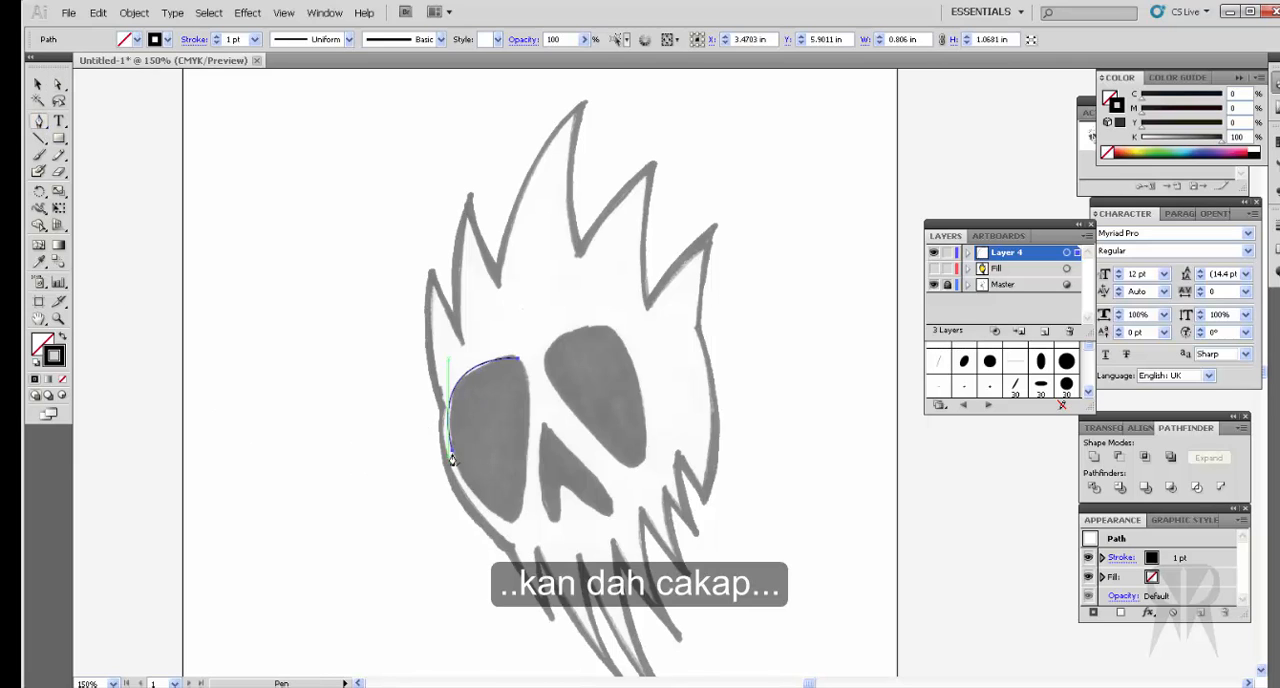
pyautogui.click(452, 455)
pyautogui.moveTo(512, 521); pyautogui.dragTo(548, 518)
pyautogui.click(519, 369)
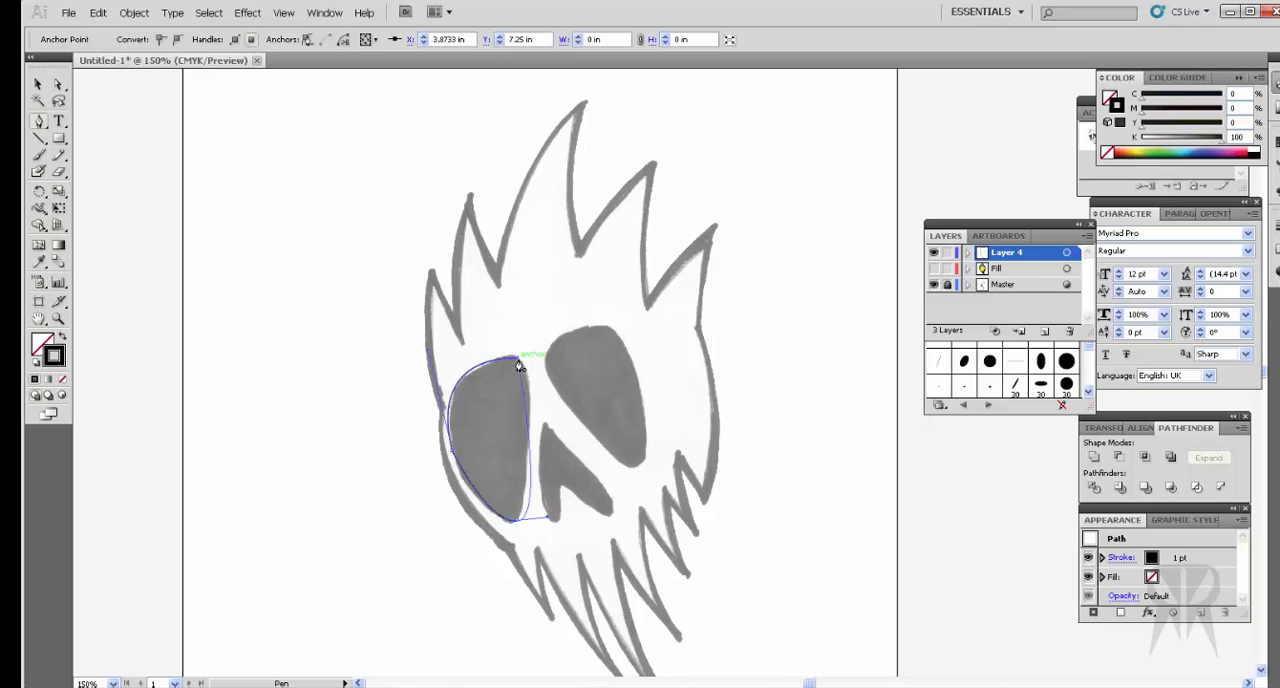
pyautogui.moveTo(518, 364); pyautogui.dragTo(482, 344)
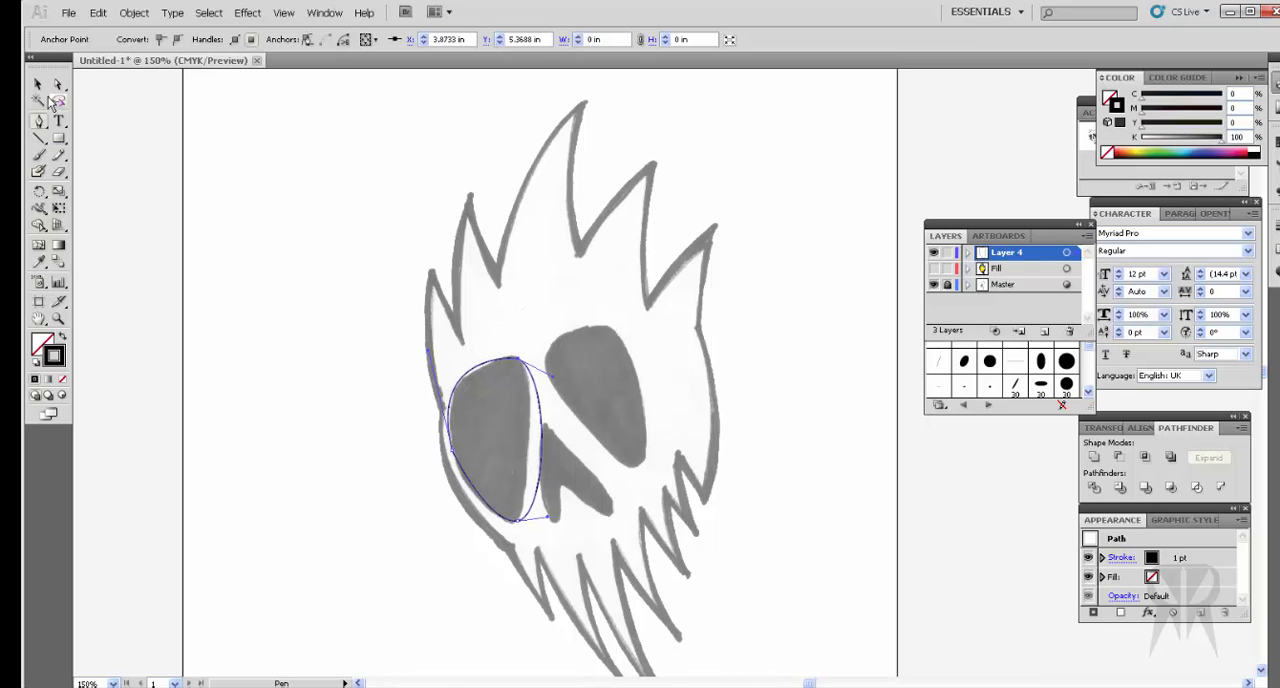
# Step: Refit the left eye socket's bottom anchor and handles and its left anchor to the sketched edge
pyautogui.click(58, 84)
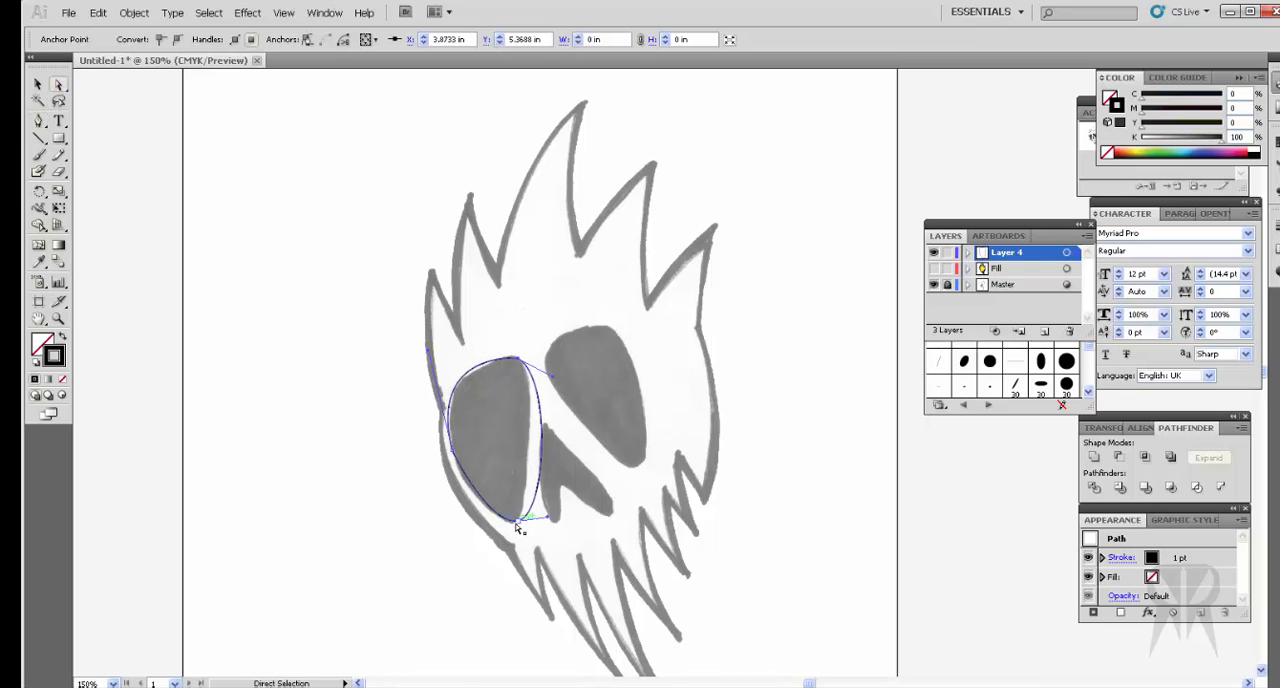
pyautogui.moveTo(517, 522); pyautogui.dragTo(527, 496)
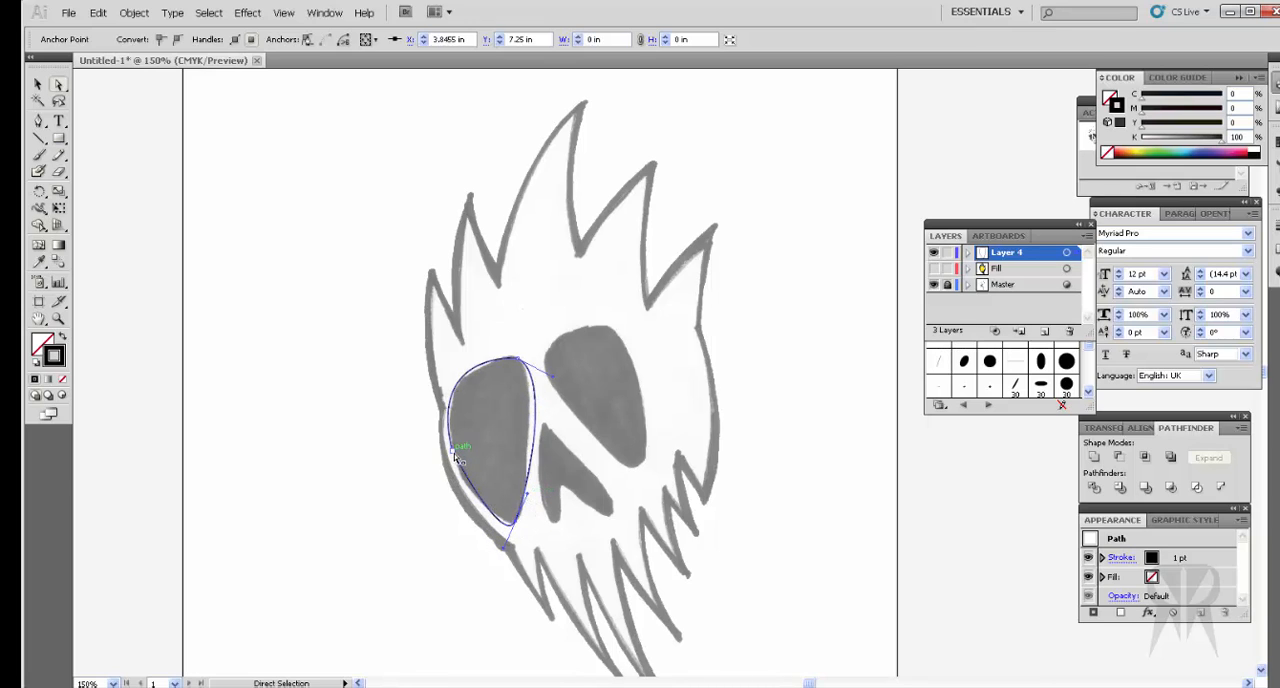
pyautogui.moveTo(451, 455); pyautogui.dragTo(456, 464)
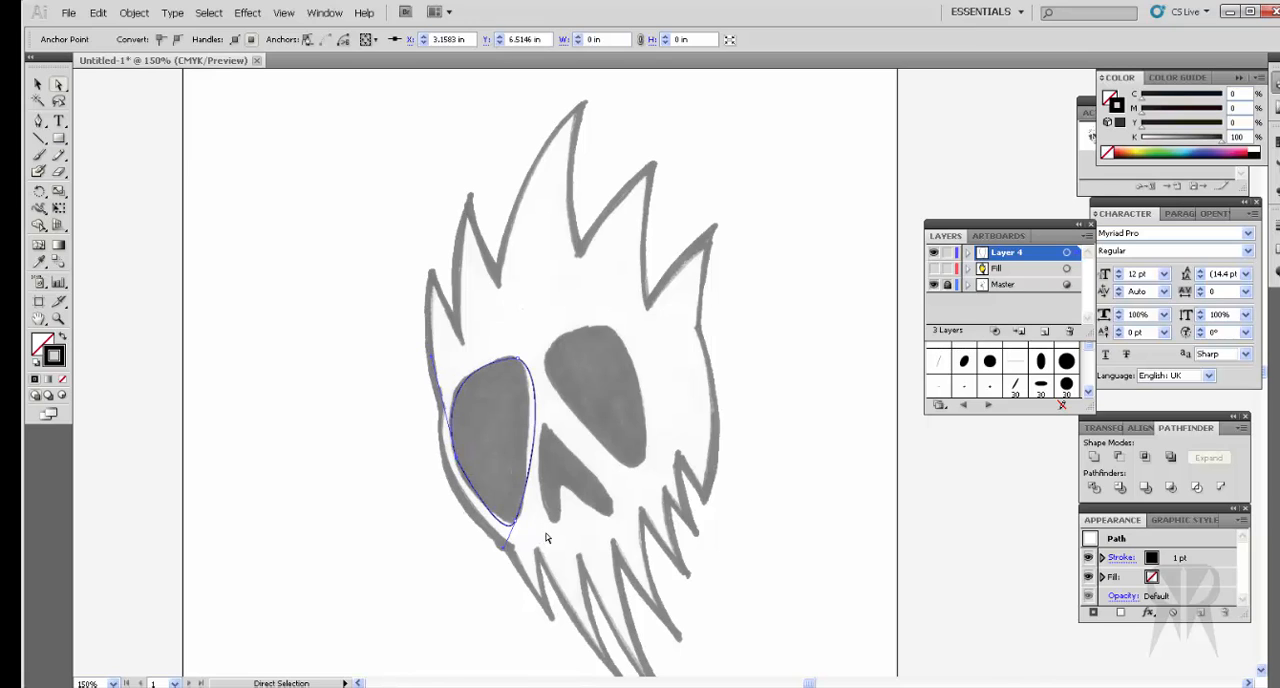
# Step: Nudge the left eye socket's top anchor up, level its direction handle to smooth the curve, and deselect the path
pyautogui.click(518, 358)
pyautogui.press('Up')
pyautogui.press('Up')
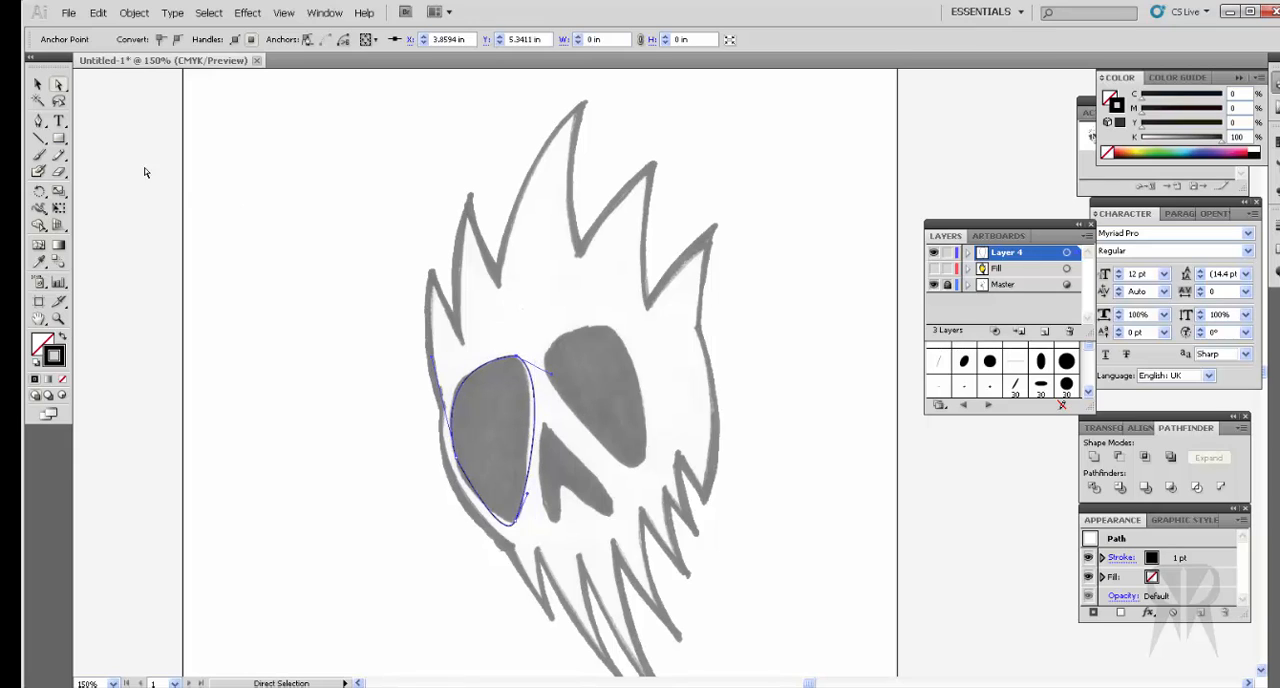
pyautogui.click(206, 337)
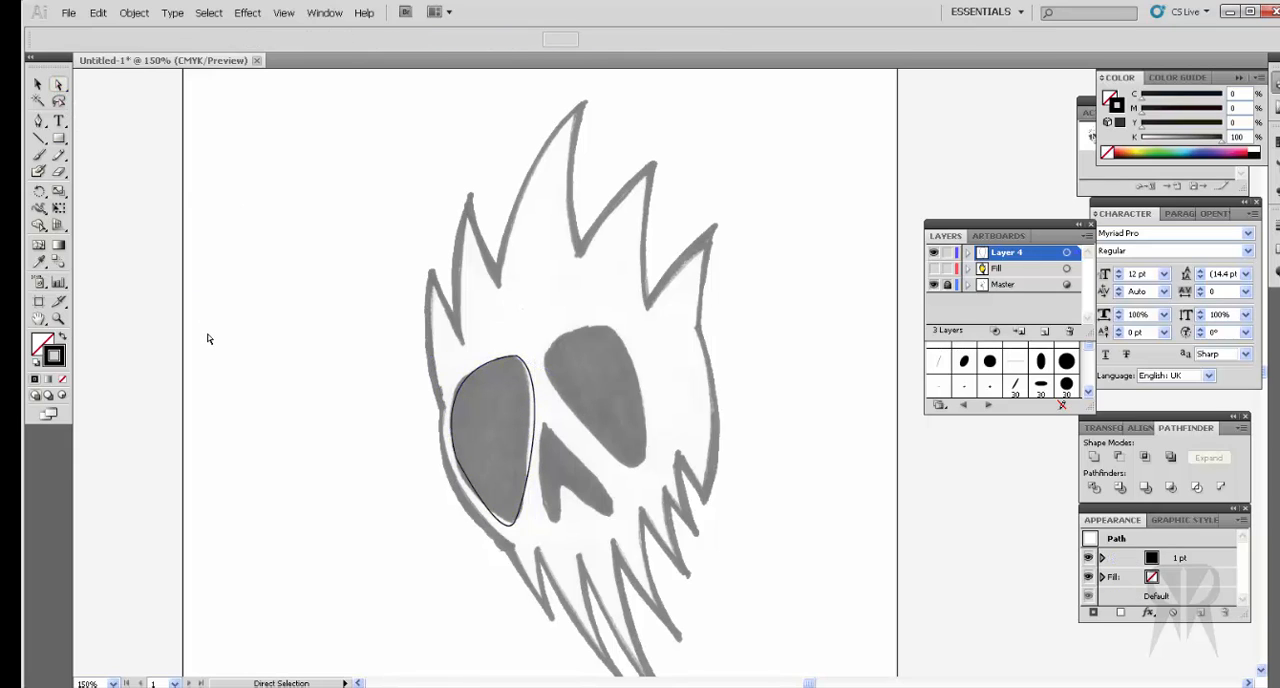
pyautogui.click(519, 359)
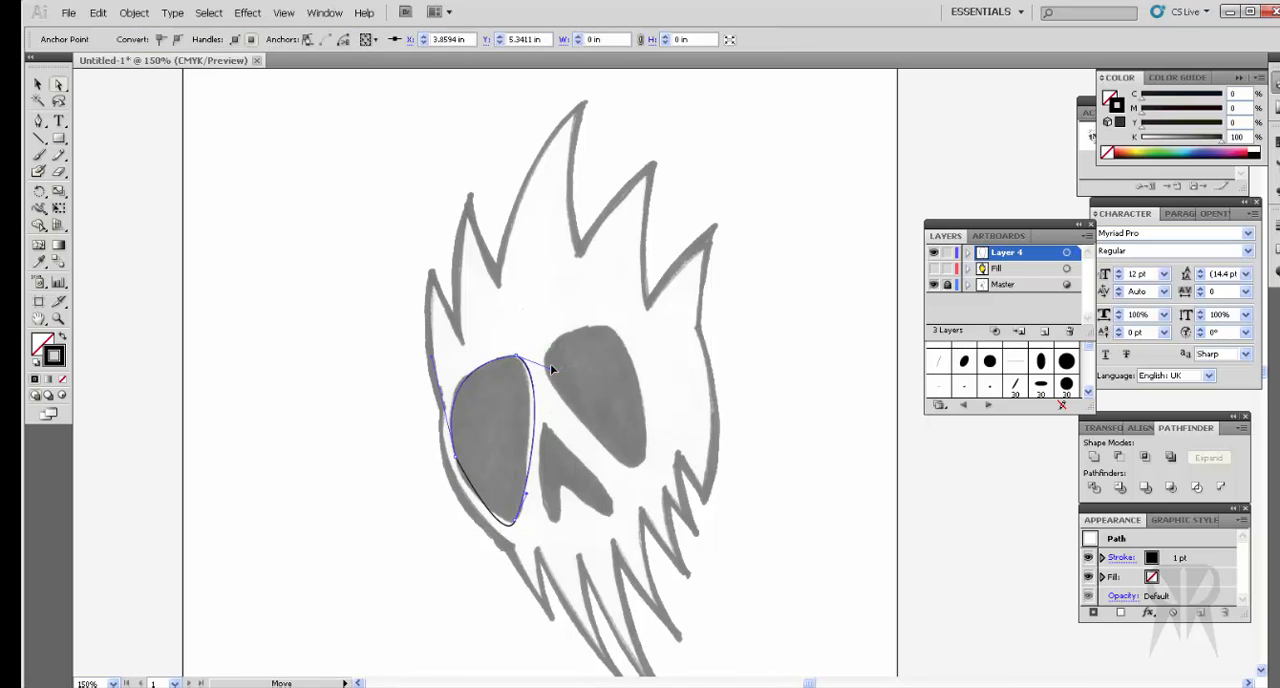
pyautogui.moveTo(550, 360); pyautogui.dragTo(550, 358)
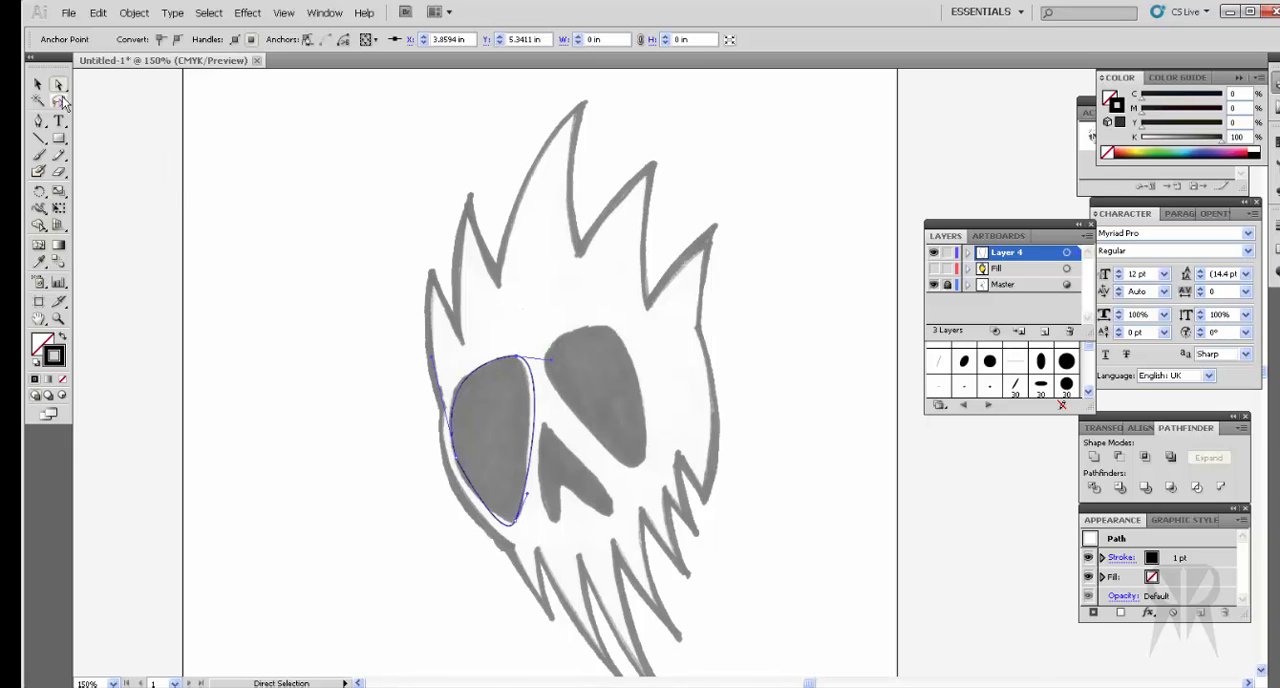
pyautogui.click(118, 311)
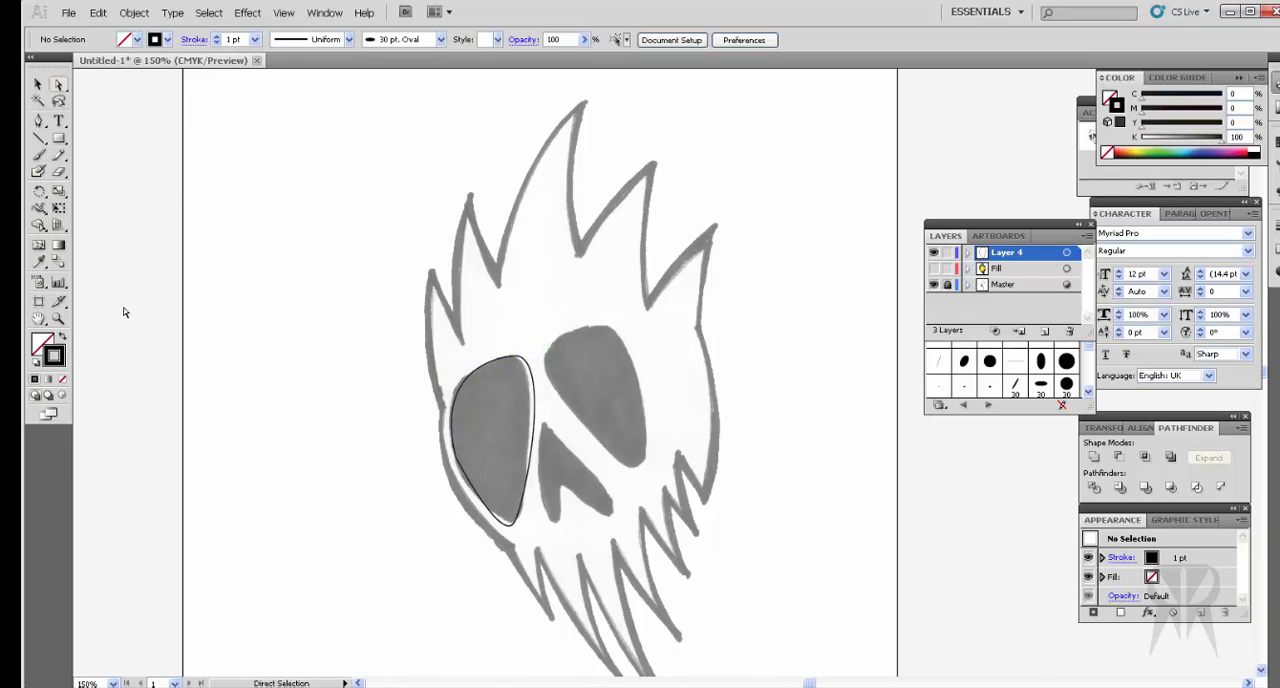
# Step: Trace the right eye socket as a closed, unfilled path with the Pen tool
pyautogui.click(38, 121)
pyautogui.moveTo(551, 349); pyautogui.dragTo(570, 419)
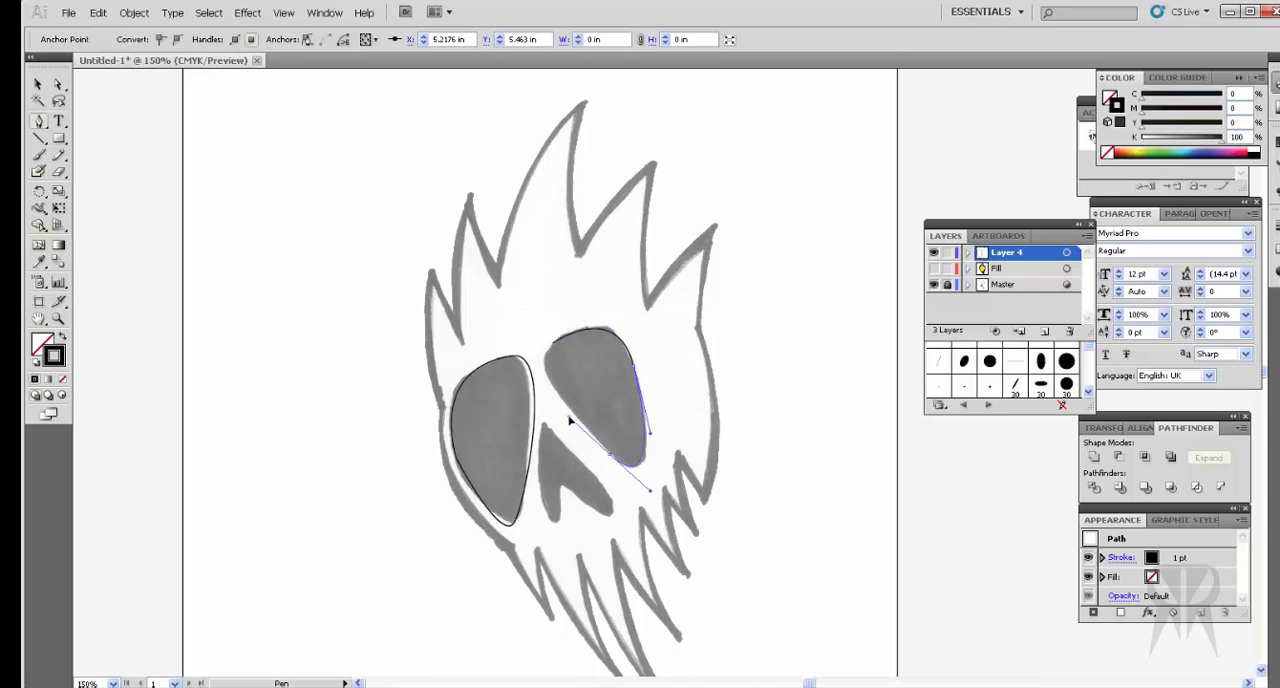
pyautogui.click(551, 348)
pyautogui.moveTo(551, 346); pyautogui.dragTo(575, 324)
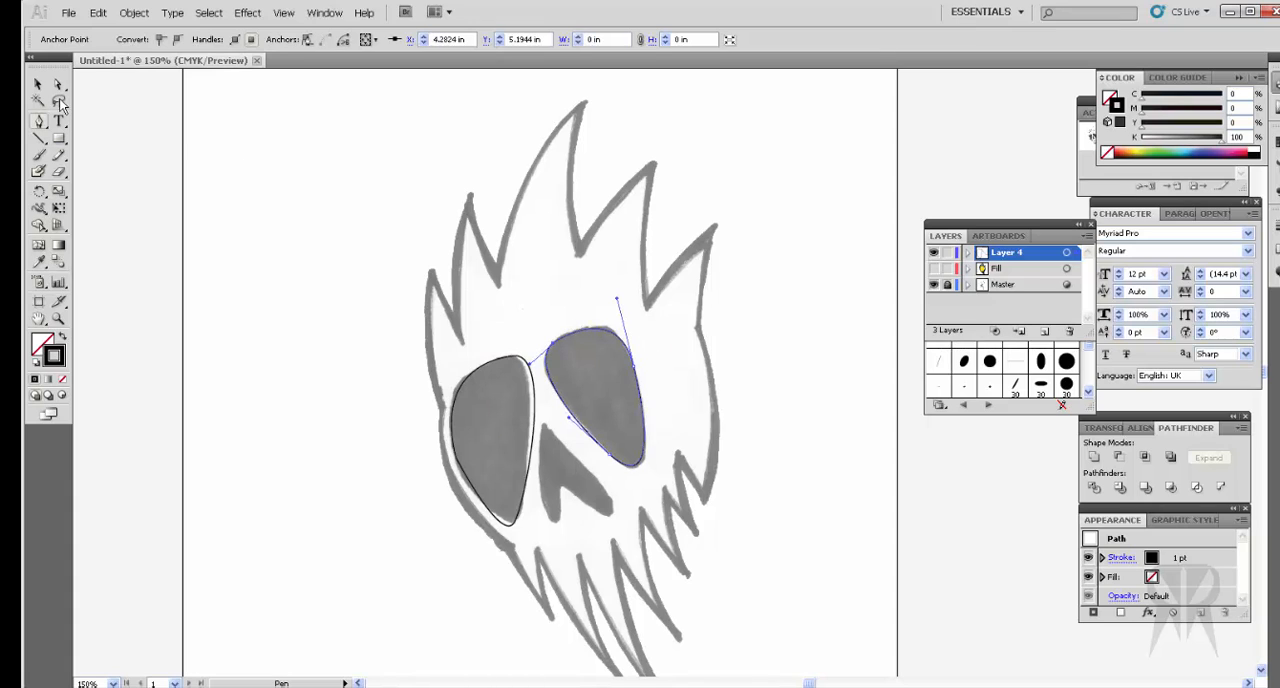
pyautogui.press('a')
# Step: Trace the notched nose cavity between the eye sockets as a closed Pen tool path, and deselect it
pyautogui.click(38, 121)
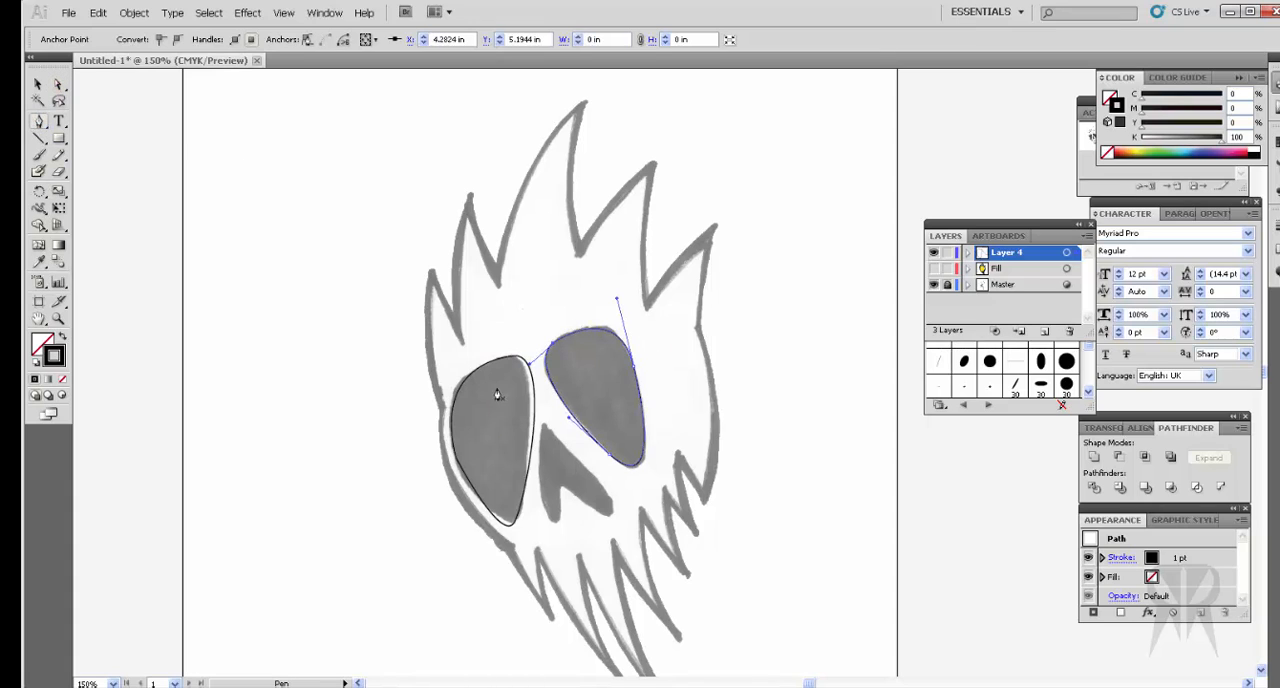
pyautogui.click(545, 425)
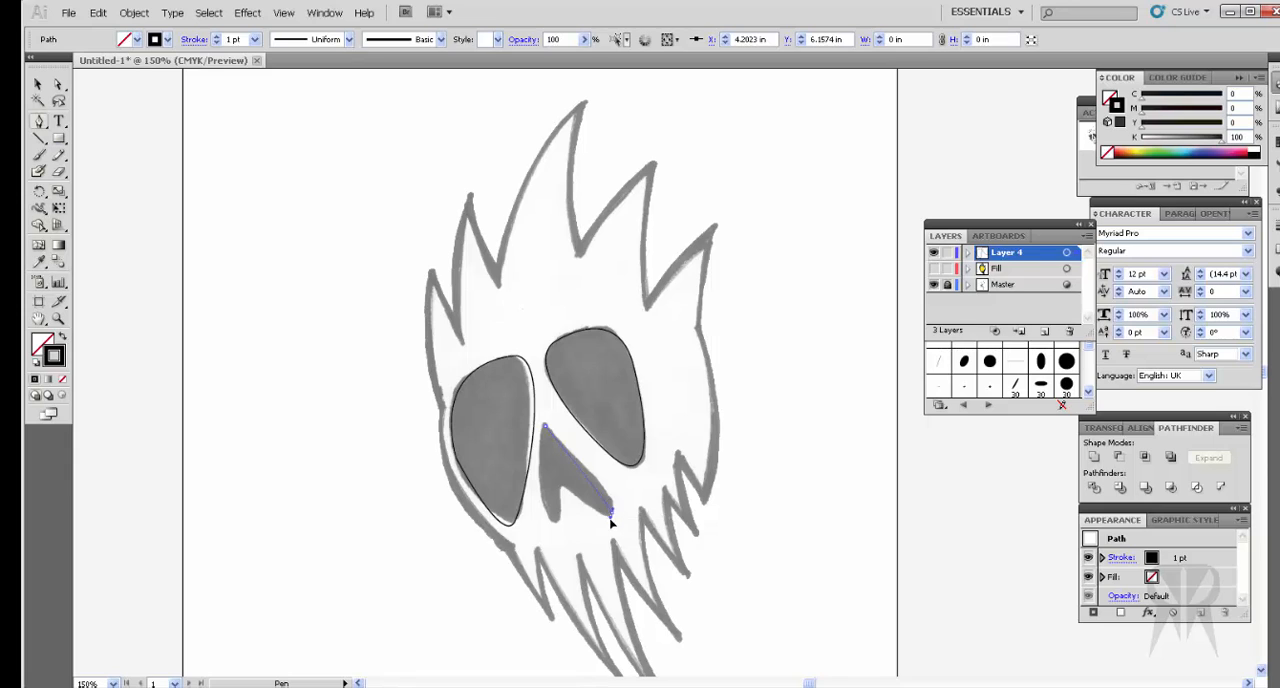
pyautogui.moveTo(605, 515); pyautogui.dragTo(543, 514)
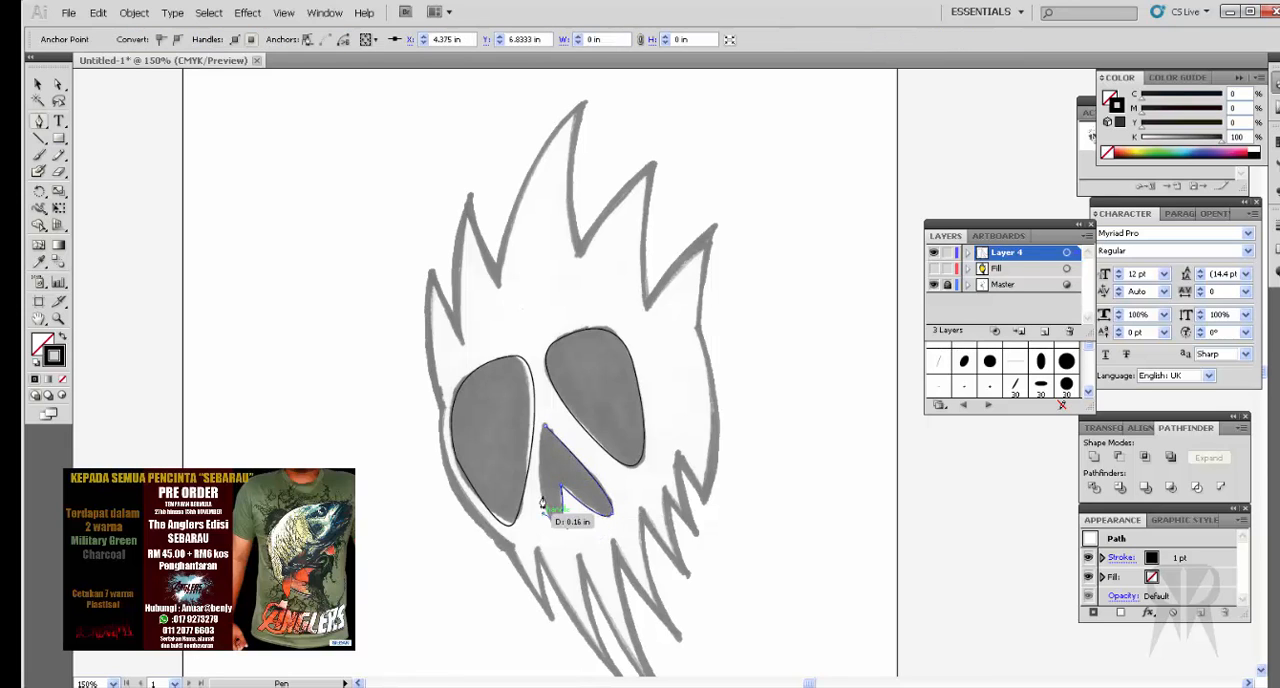
pyautogui.click(546, 434)
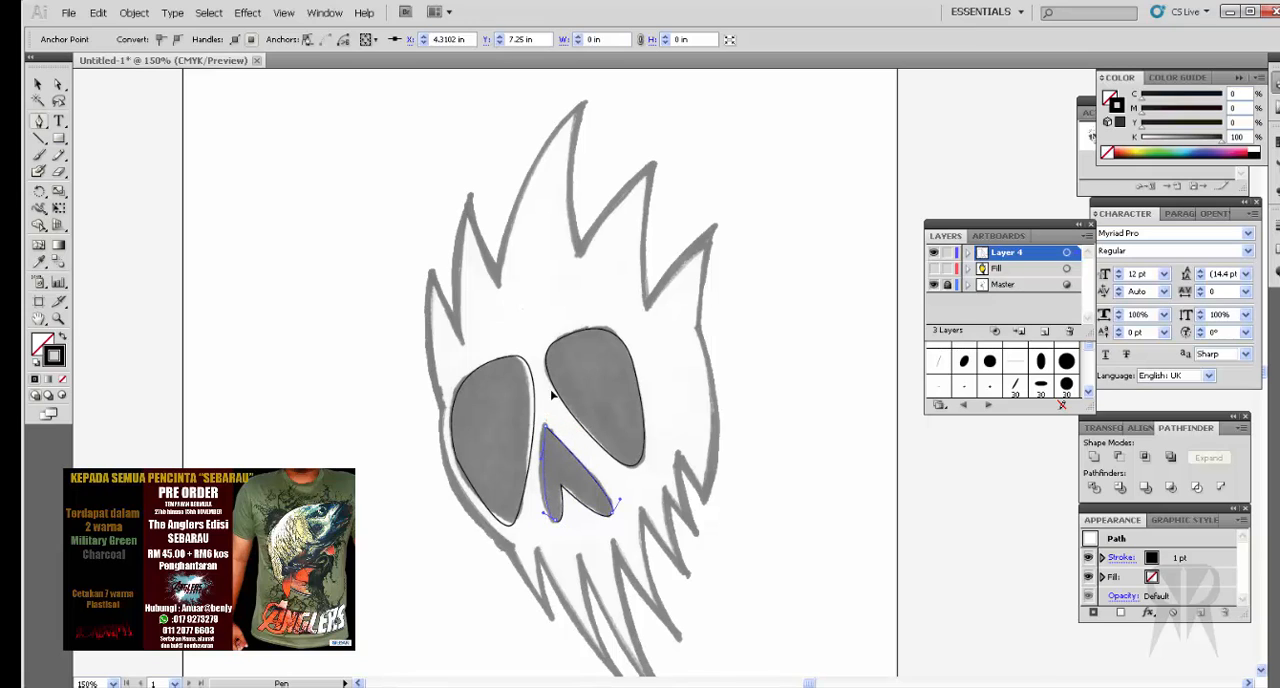
pyautogui.click(38, 85)
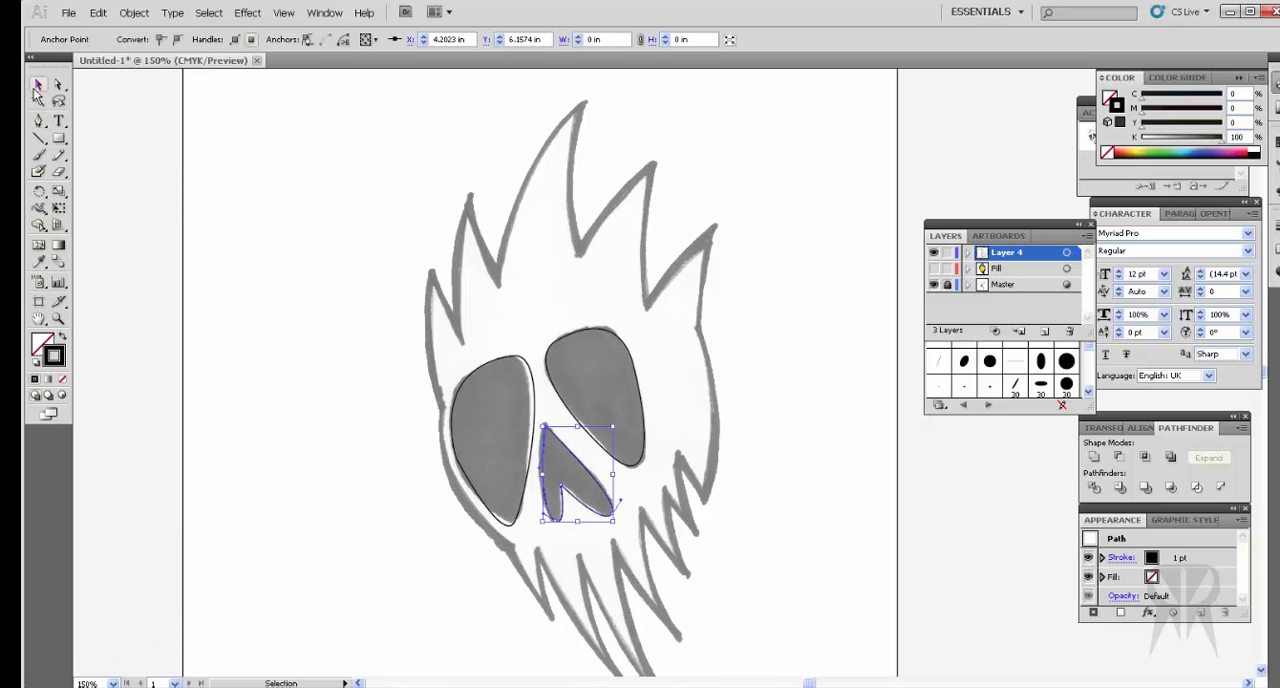
pyautogui.click(820, 437)
# Step: Select both eye socket paths and the nose path, remove their stroke, and fill them with black
pyautogui.click(643, 413)
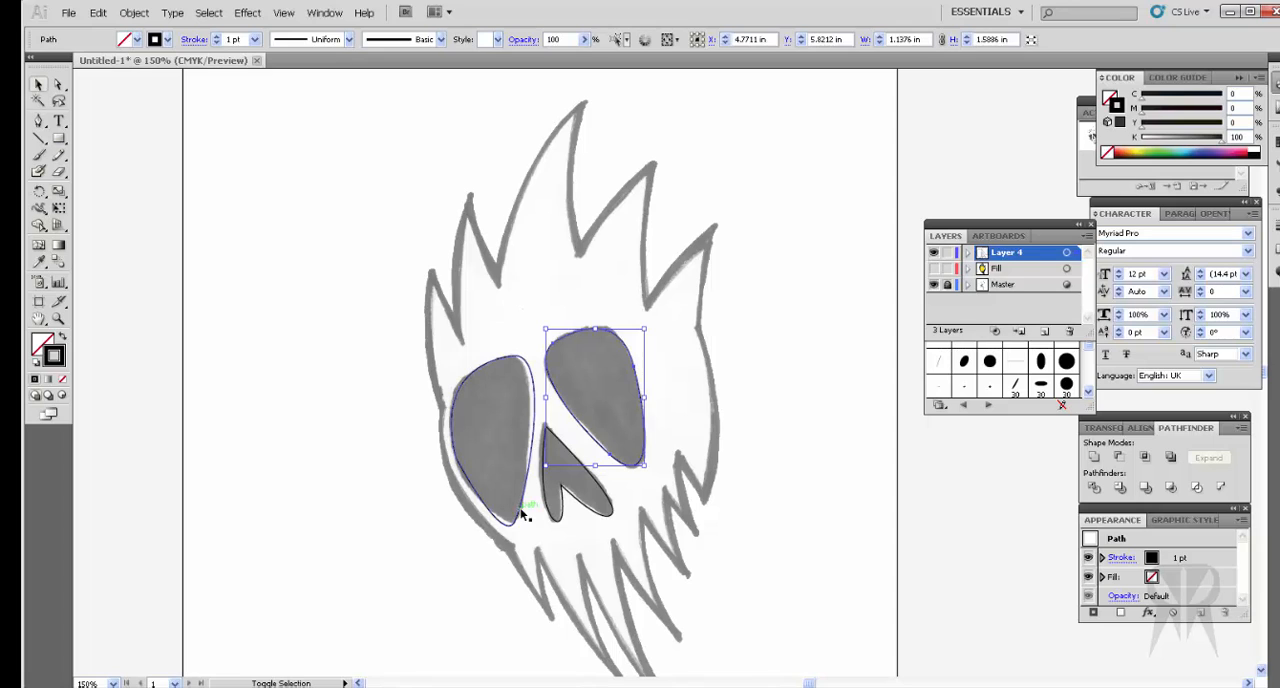
pyautogui.keyDown('shift'); pyautogui.click(524, 514); pyautogui.keyUp('shift')
pyautogui.keyDown('shift'); pyautogui.click(604, 512); pyautogui.keyUp('shift')
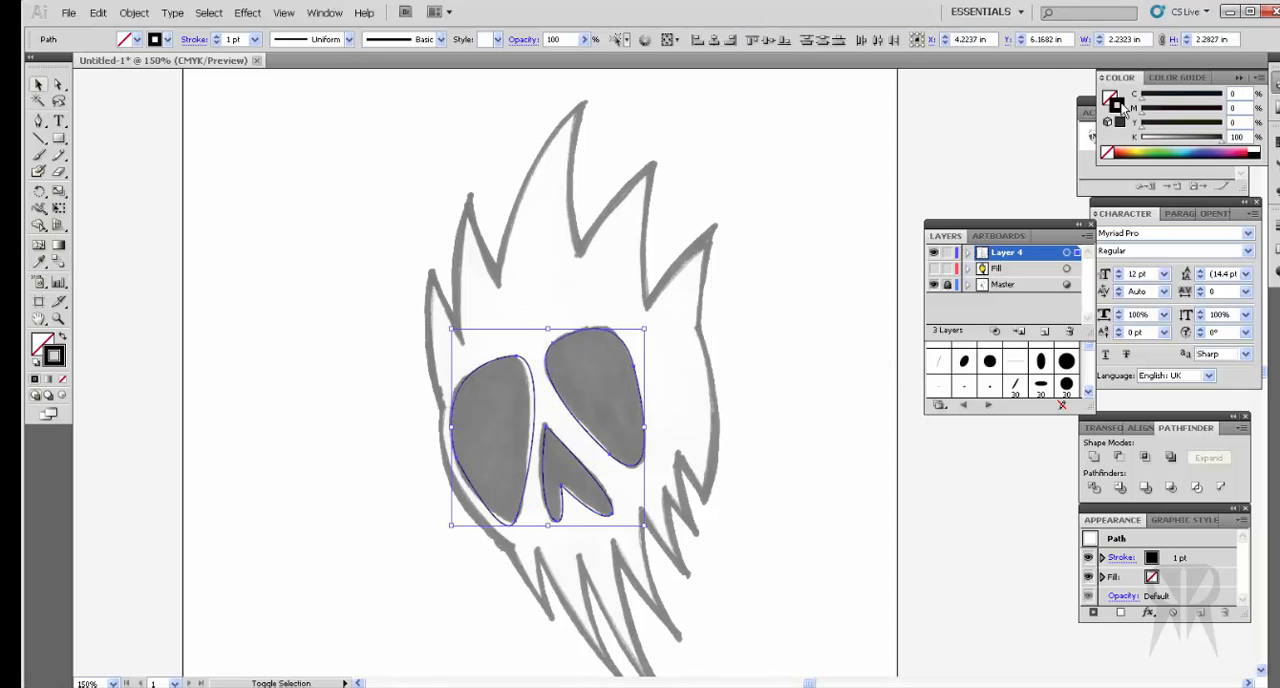
pyautogui.click(1104, 153)
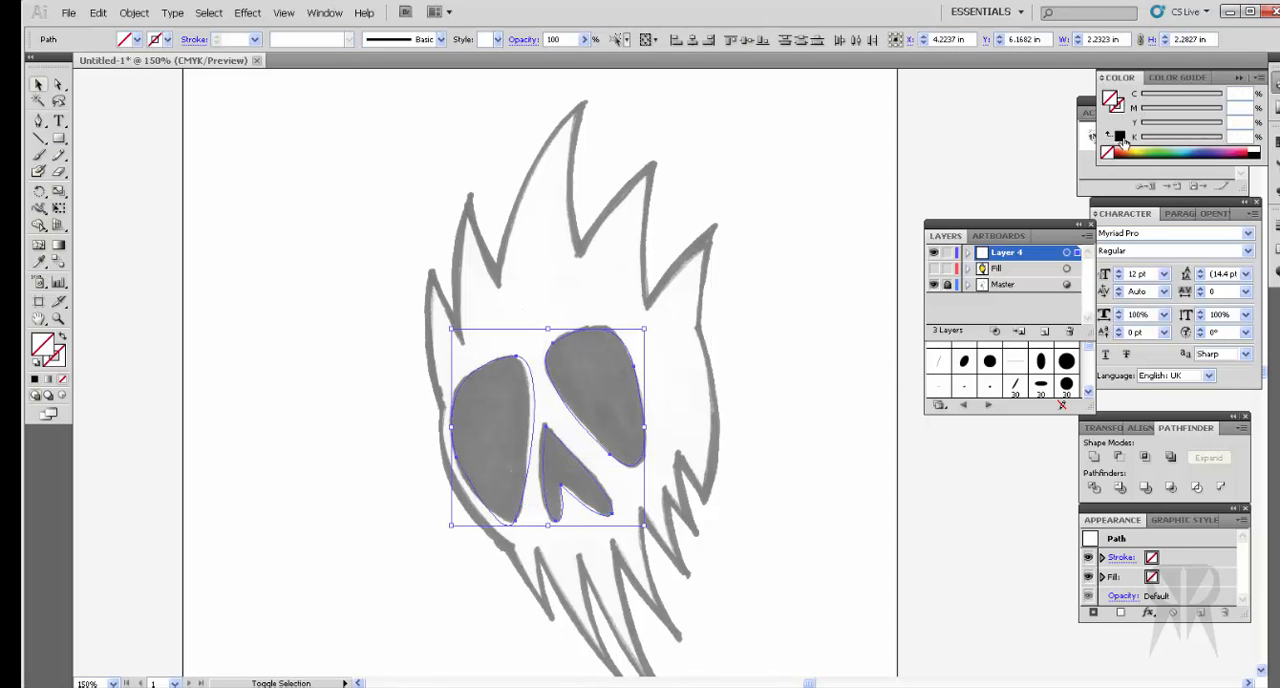
pyautogui.click(1120, 139)
# Step: Group the black eye and nose shapes, deselect them, and show the Fill layer
pyautogui.rightClick(209, 112)
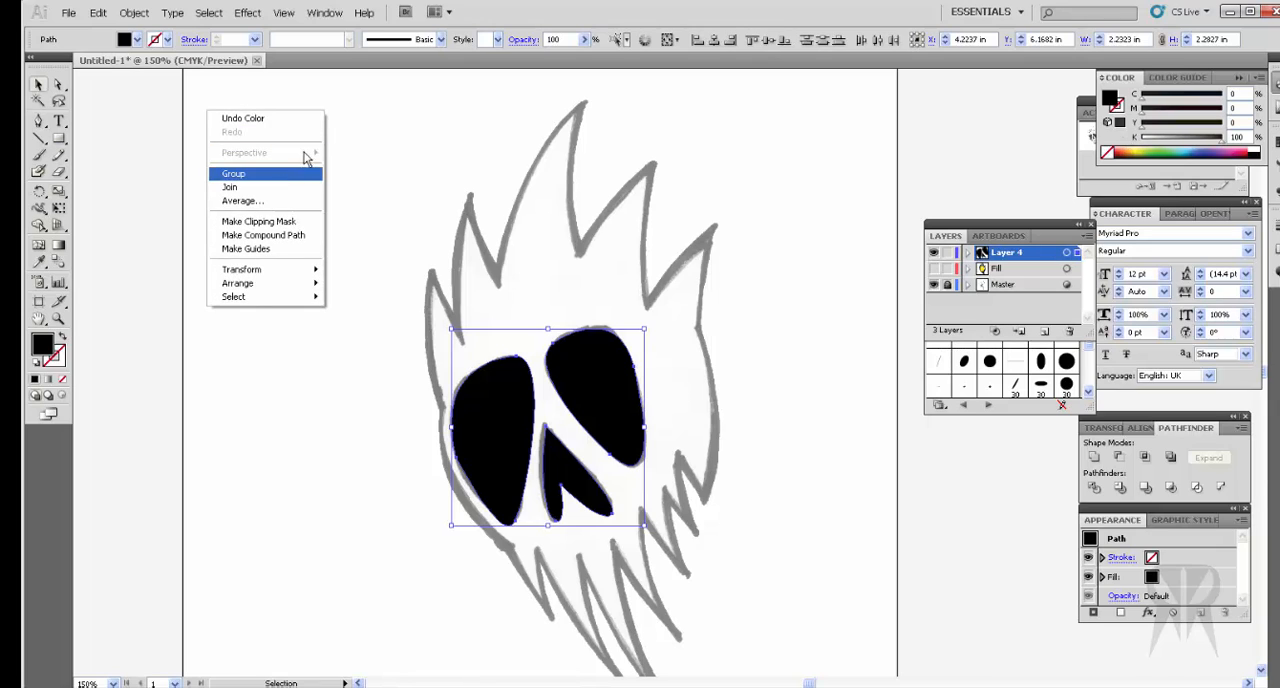
pyautogui.click(233, 173)
pyautogui.click(486, 207)
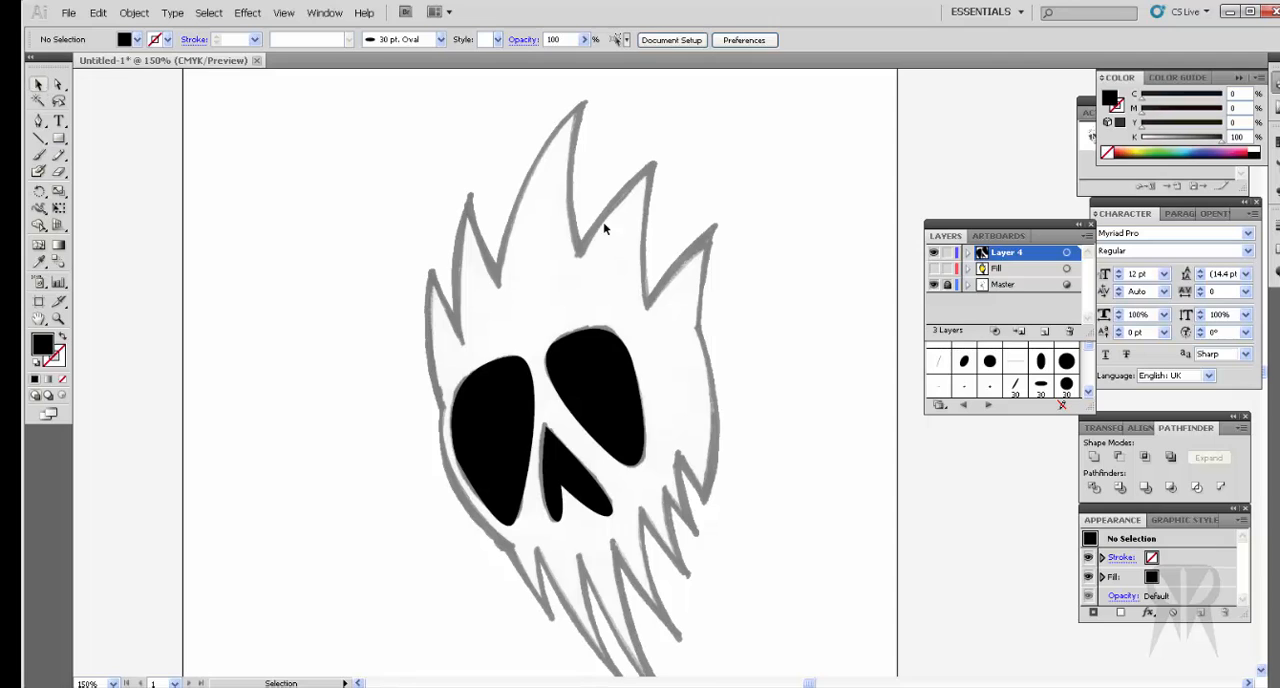
pyautogui.click(934, 269)
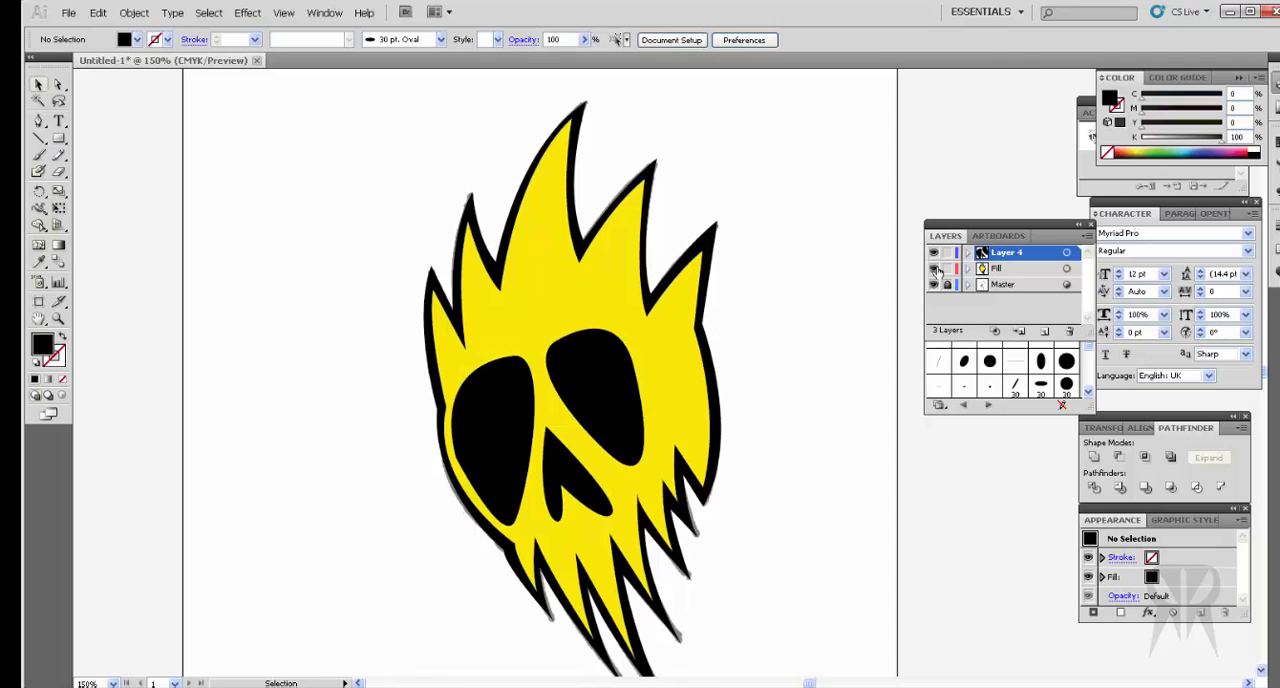